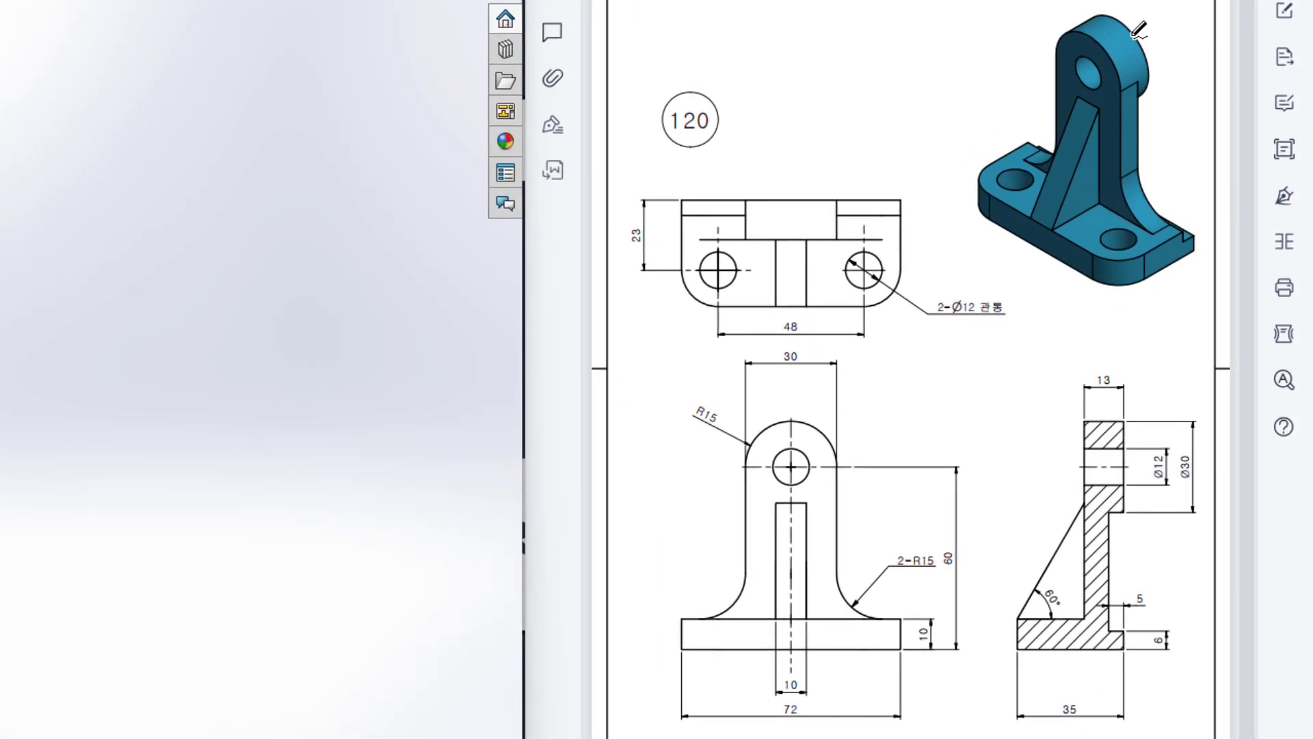
Step: Circle the 3D model, top, front and side views and trace the front view's centre line in red
mouse_move(1122, 8)
mouse_down()
mouse_move(1017, 75)
mouse_move(1068, 223)
mouse_move(1201, 126)
mouse_move(1067, 39)
mouse_move(1007, 116)
mouse_move(1073, 249)
mouse_move(1144, 82)
mouse_move(1064, 47)
mouse_up()
mouse_move(865, 166)
mouse_down()
mouse_move(695, 178)
mouse_move(658, 298)
mouse_move(932, 276)
mouse_move(861, 228)
mouse_up()
mouse_move(819, 363)
mouse_down()
mouse_move(637, 448)
mouse_move(1004, 632)
mouse_move(877, 456)
mouse_up()
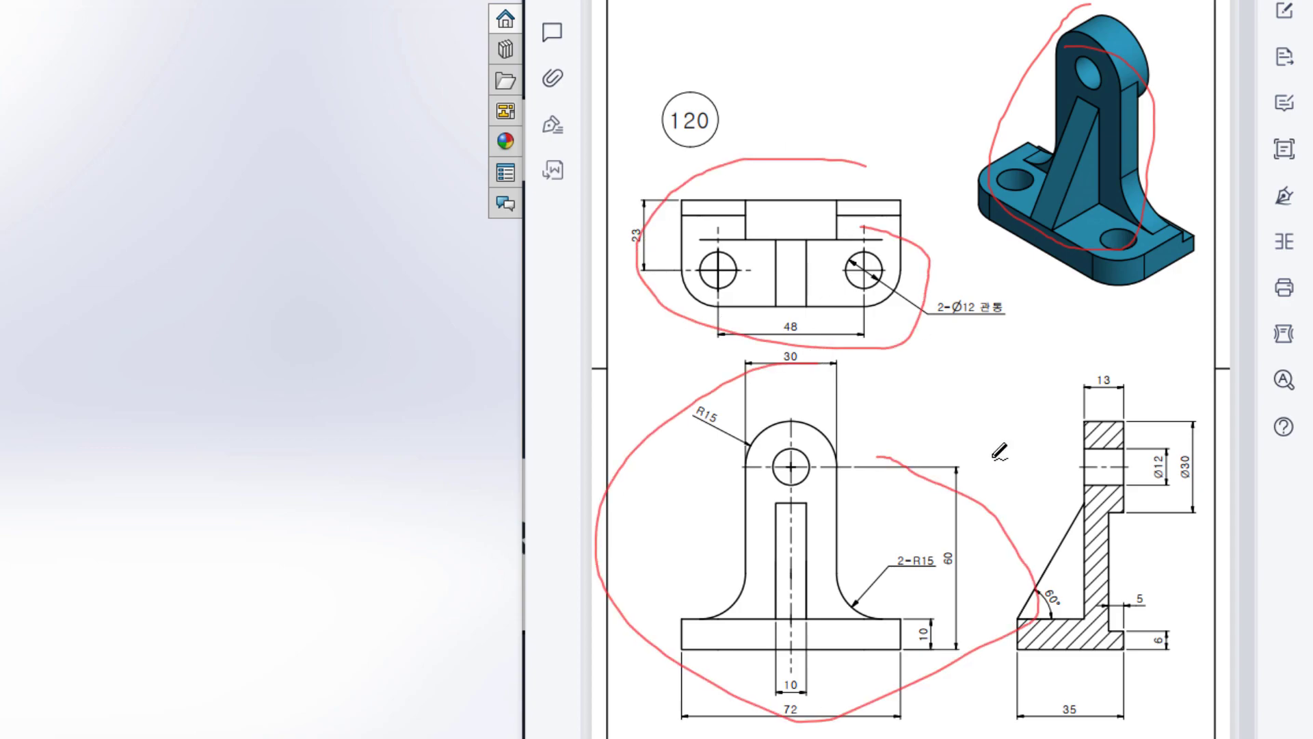
mouse_move(1115, 381)
mouse_down()
mouse_move(976, 547)
mouse_move(1174, 510)
mouse_move(1125, 448)
mouse_up()
drag(792, 378, 797, 737)
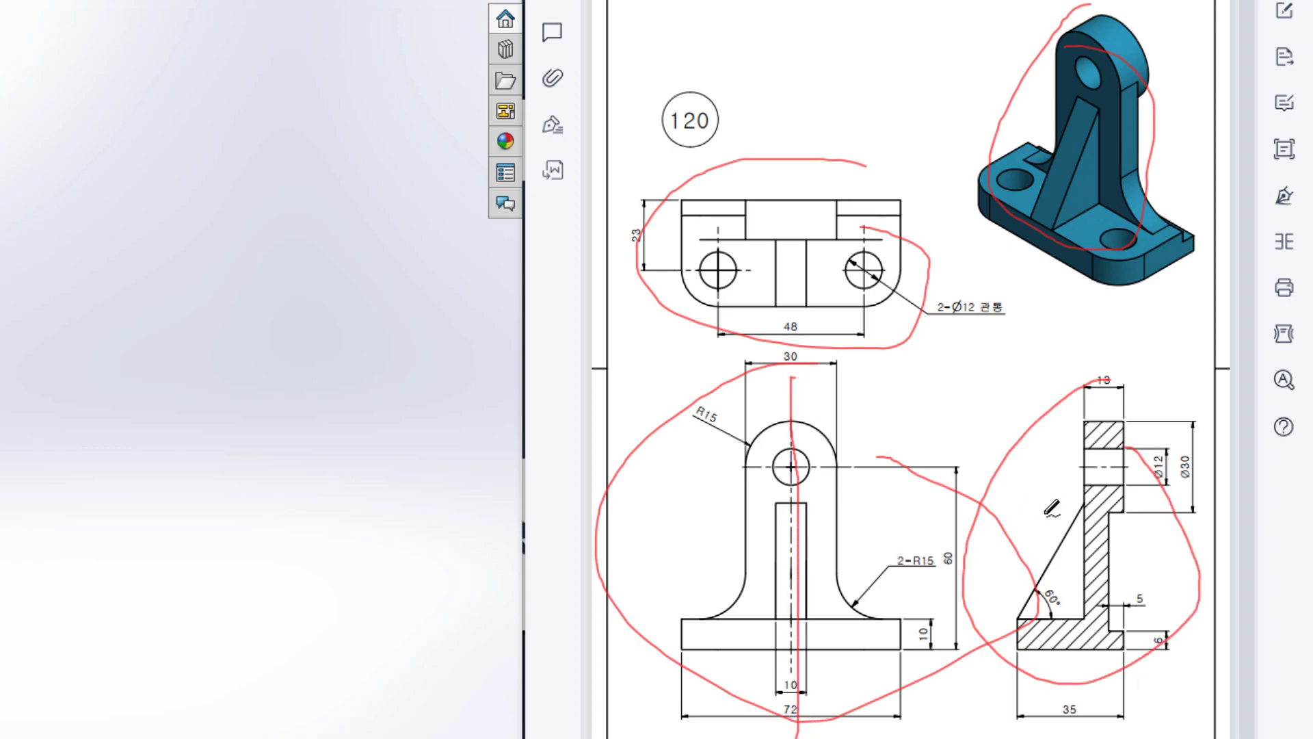
Step: Erase all the red ink and trace the top view's upper edge
key(ctrl+z)
key(e)
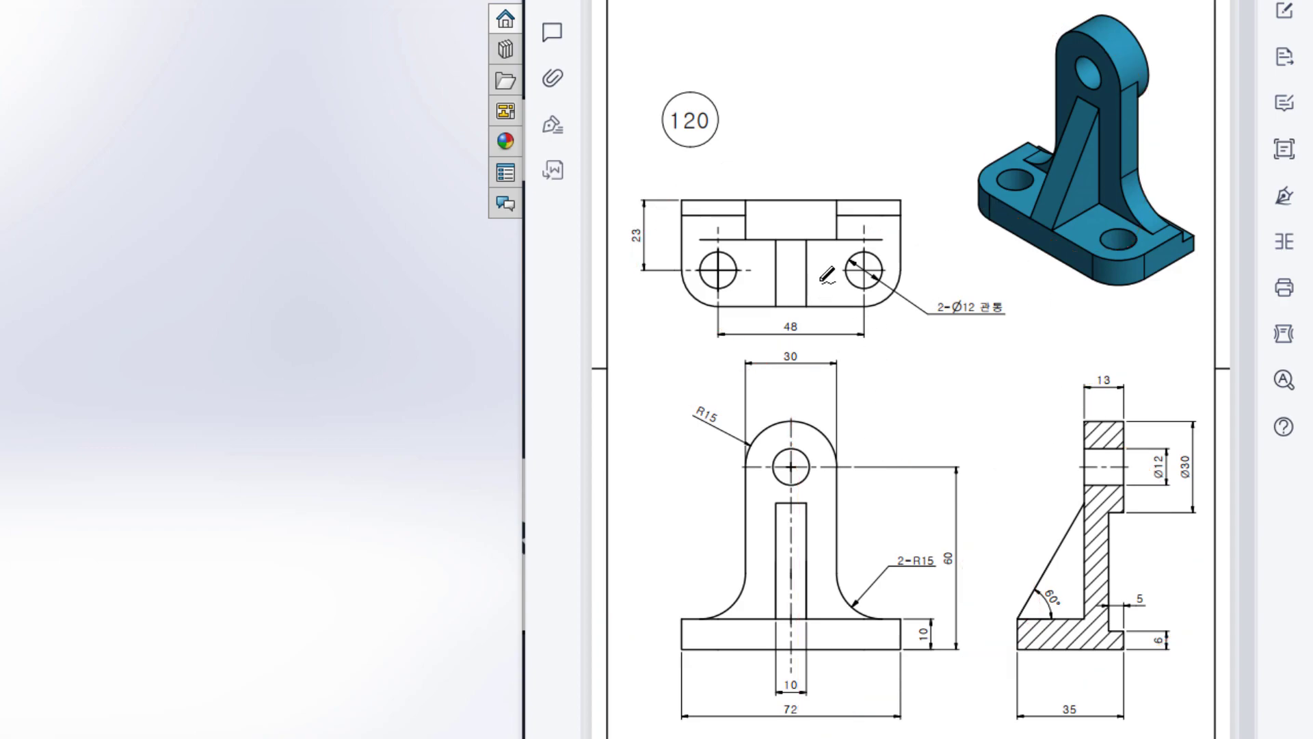
mouse_move(899, 214)
mouse_down()
mouse_move(683, 216)
mouse_move(676, 305)
mouse_move(902, 314)
mouse_move(901, 219)
mouse_up()
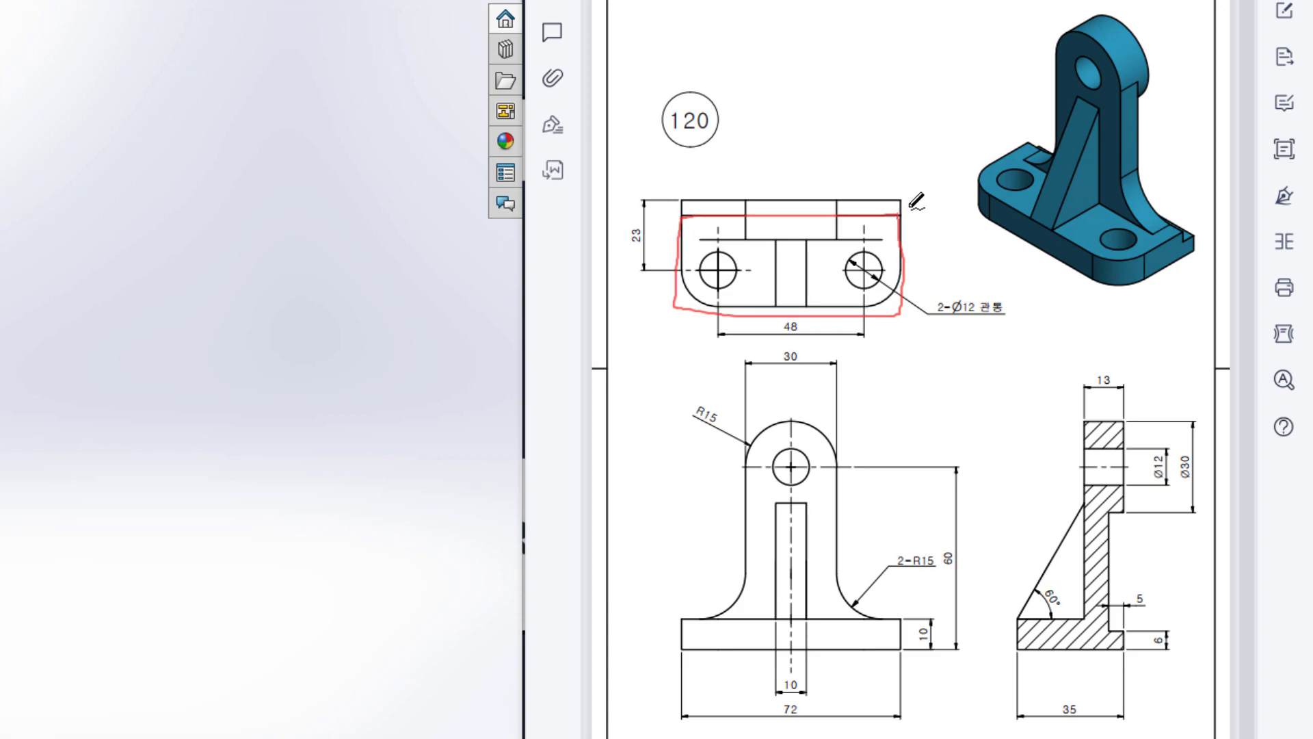
Step: Mark the top view's sides, circle the 35 and 6 dimensions, and underline the side view's base
drag(921, 214, 935, 309)
mouse_move(923, 213)
mouse_down()
mouse_move(926, 277)
mouse_move(956, 257)
mouse_move(956, 278)
mouse_move(980, 257)
mouse_move(970, 274)
mouse_move(1014, 269)
mouse_up()
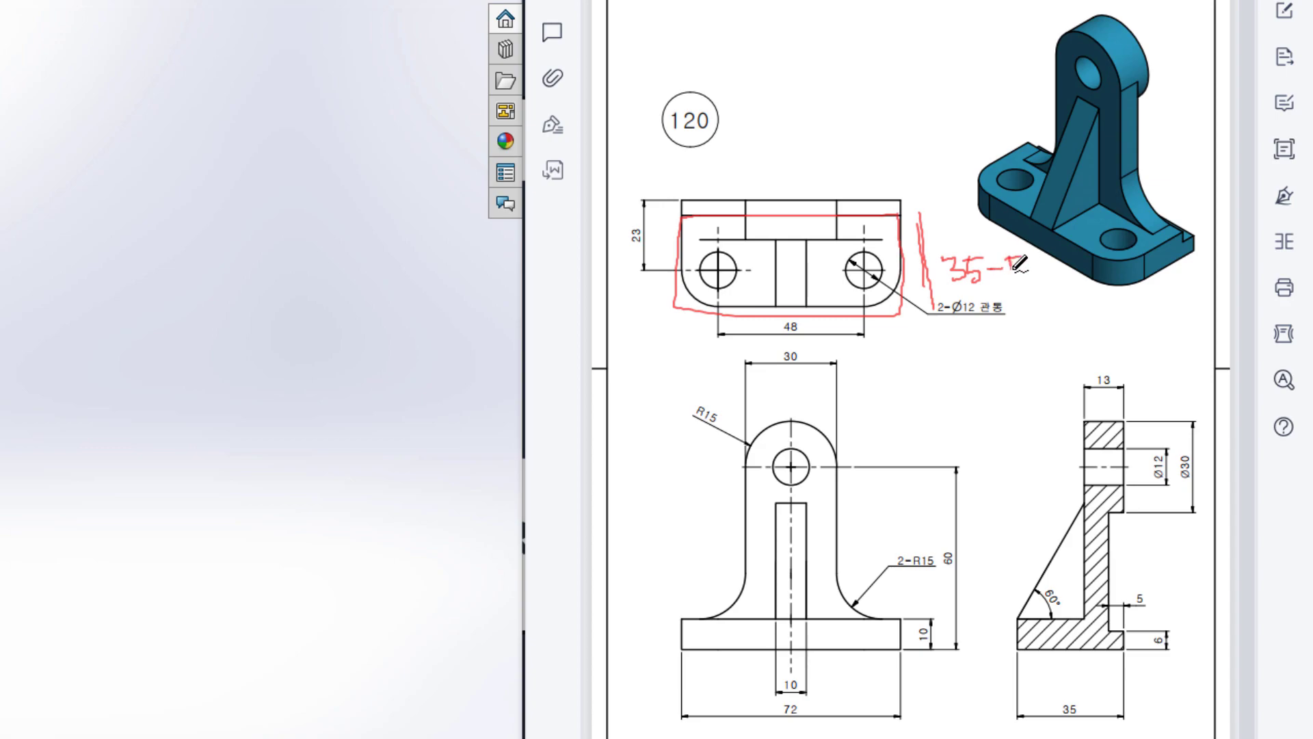
mouse_move(1098, 686)
mouse_down()
mouse_move(1040, 690)
mouse_move(1054, 726)
mouse_move(1113, 709)
mouse_move(1088, 675)
mouse_up()
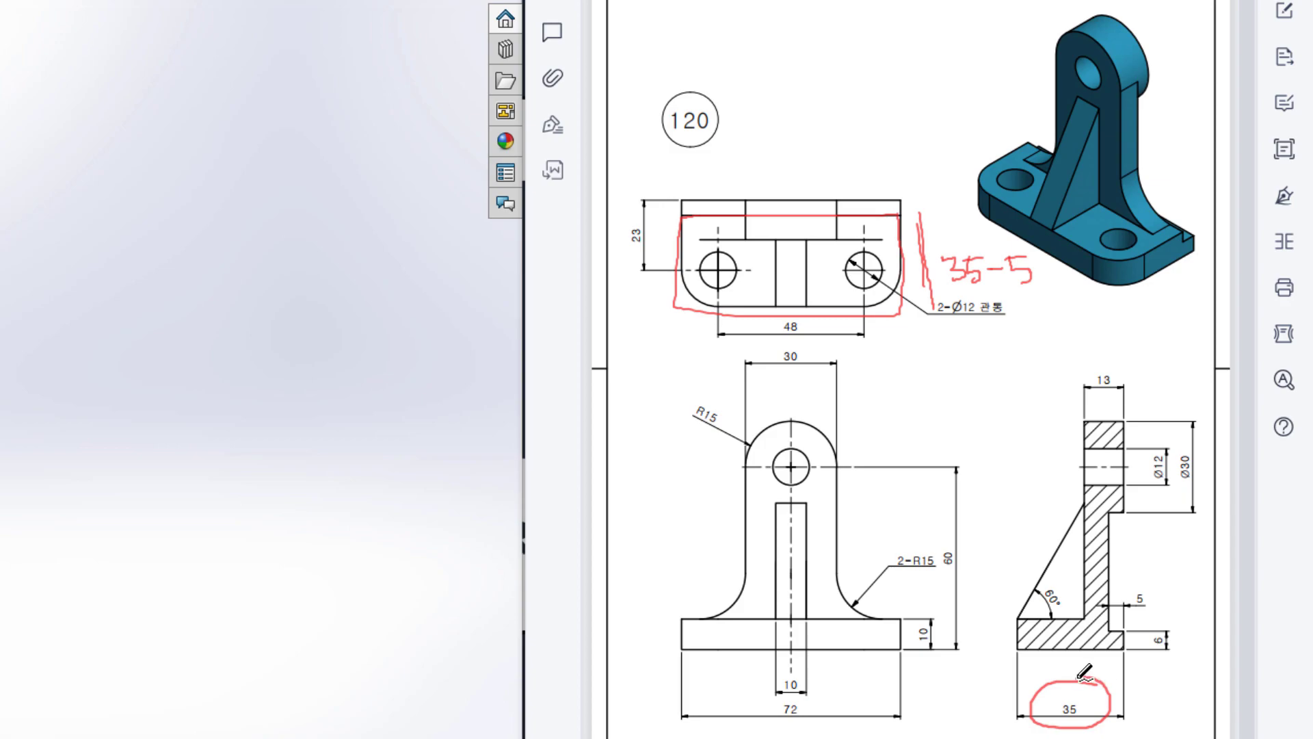
mouse_move(1109, 625)
mouse_down()
mouse_move(1111, 647)
mouse_move(1111, 630)
mouse_up()
drag(1014, 653, 1097, 647)
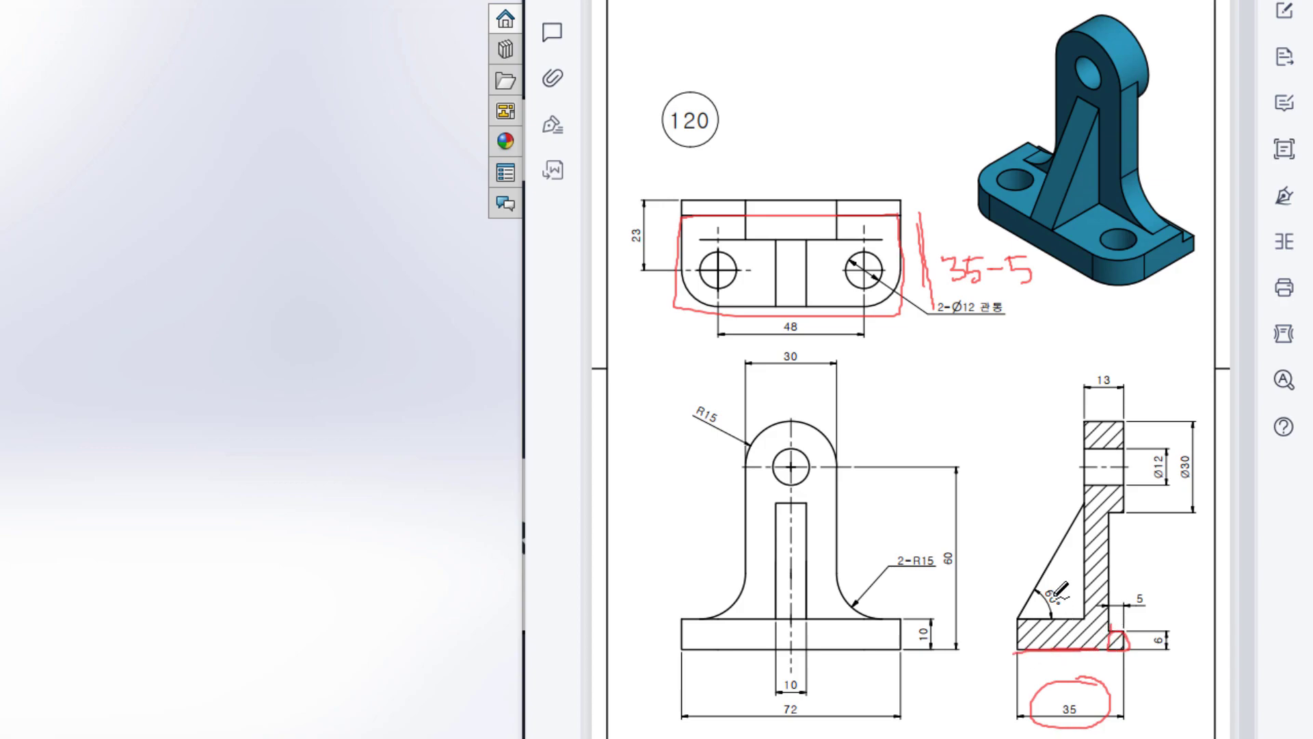
Step: Underline the top view's base, circle the 72 and 10 dimensions, then clear all the ink
drag(678, 318, 905, 331)
mouse_move(803, 699)
mouse_down()
mouse_move(759, 712)
mouse_move(803, 699)
mouse_up()
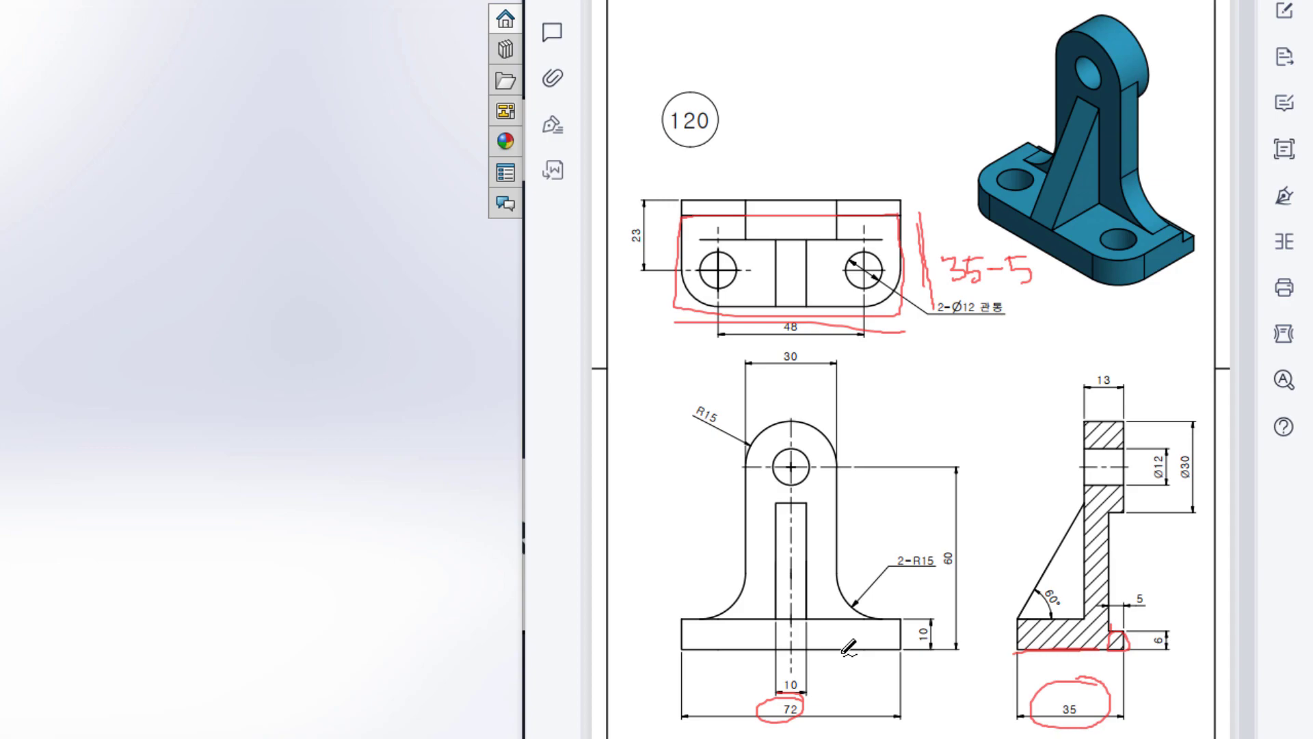
mouse_move(920, 618)
mouse_down()
mouse_move(944, 669)
mouse_move(930, 613)
mouse_up()
key(ctrl+z)
key(Escape)
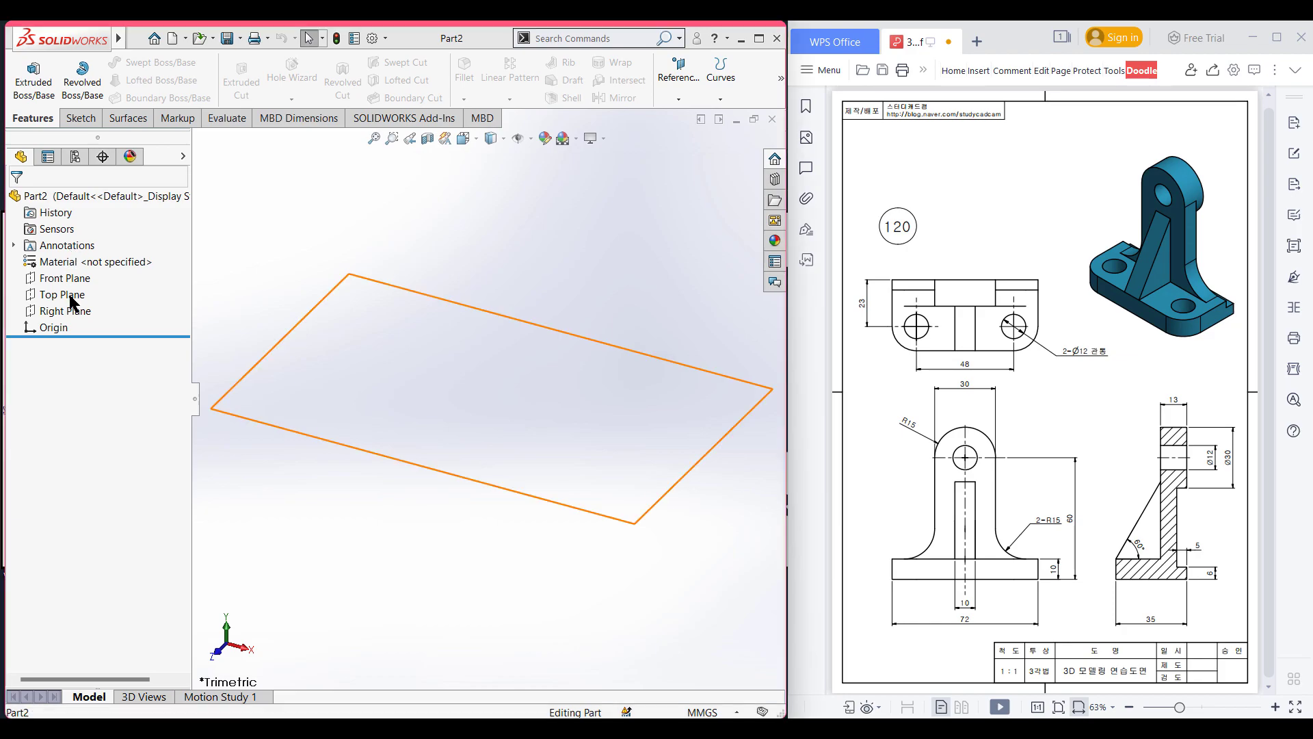
Step: On the Top Plane, sketch a 72 × 30 center rectangle at the origin
right_click(72, 301)
click(103, 282)
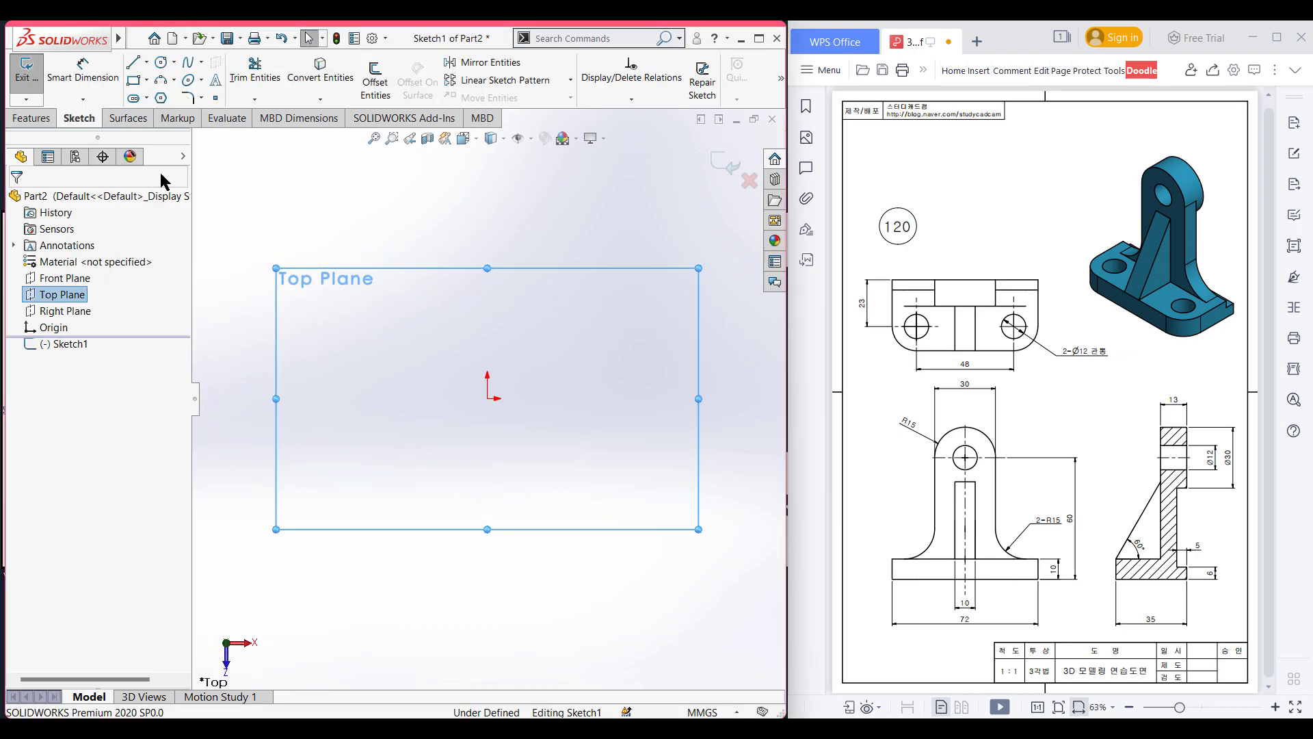
click(147, 81)
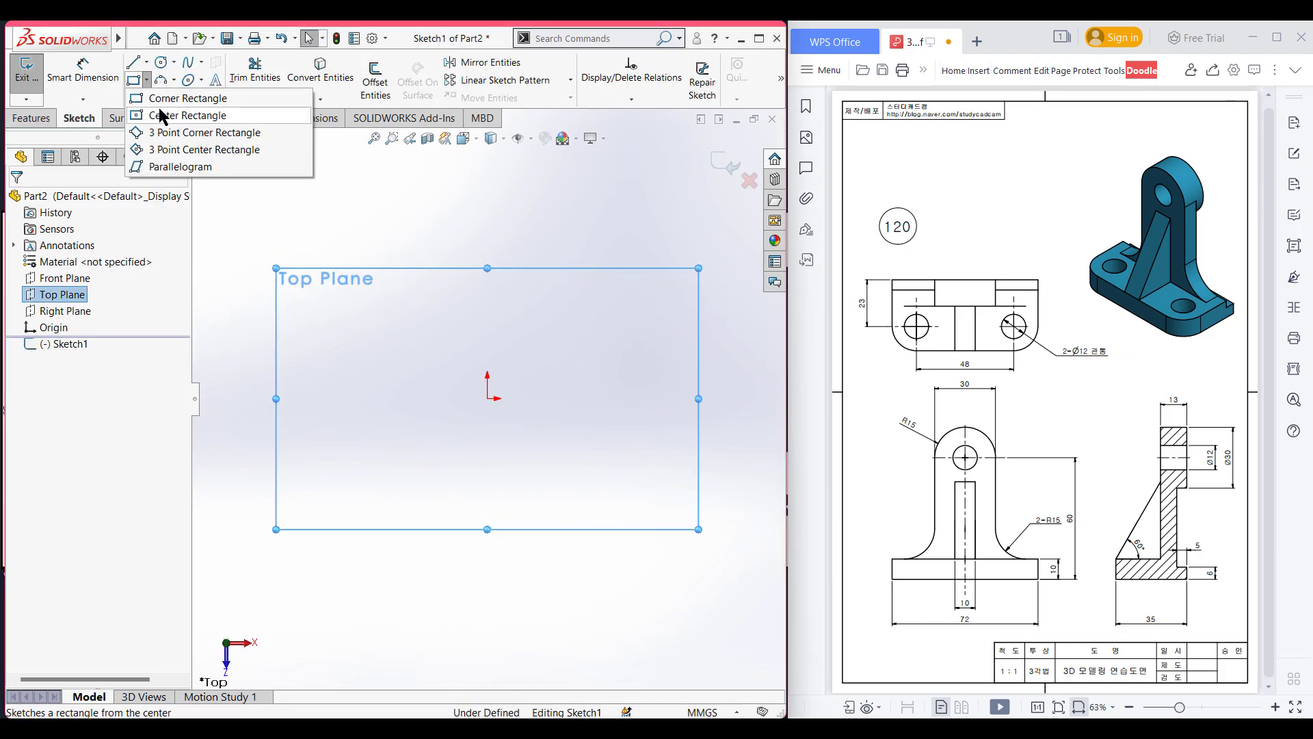
click(187, 115)
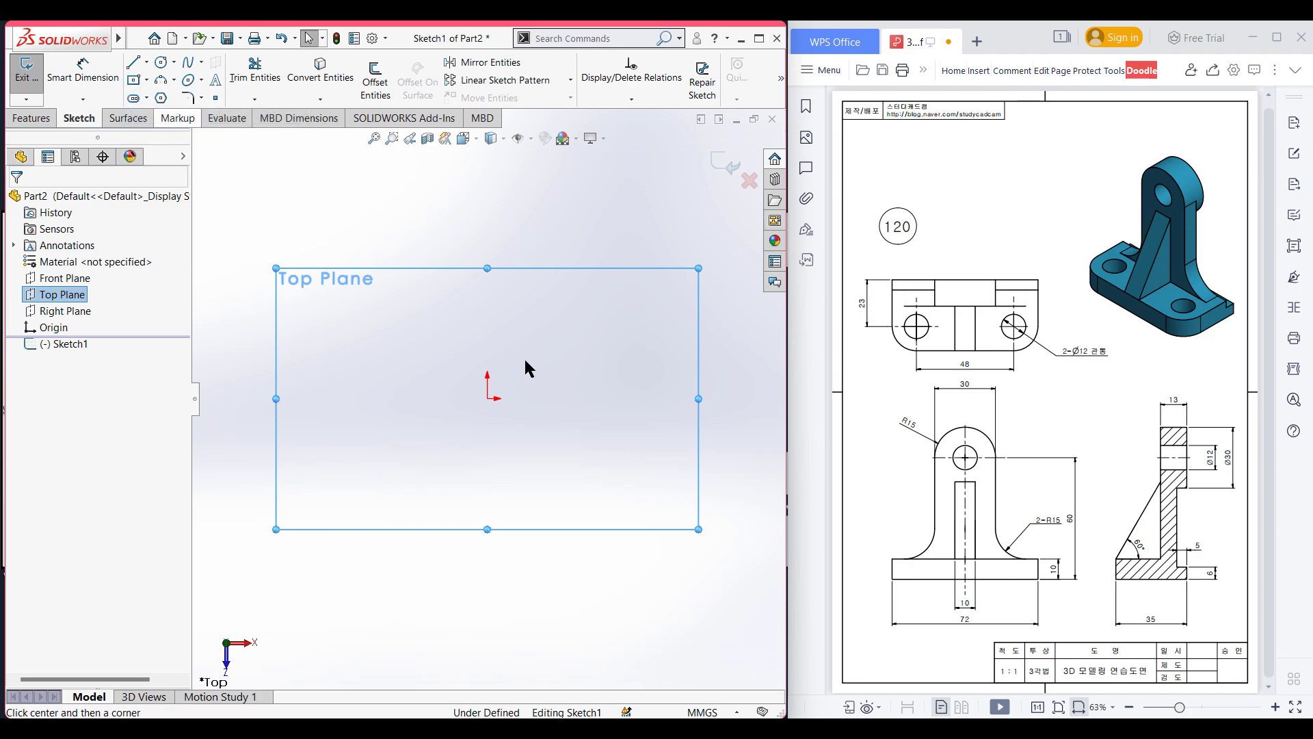
click(488, 398)
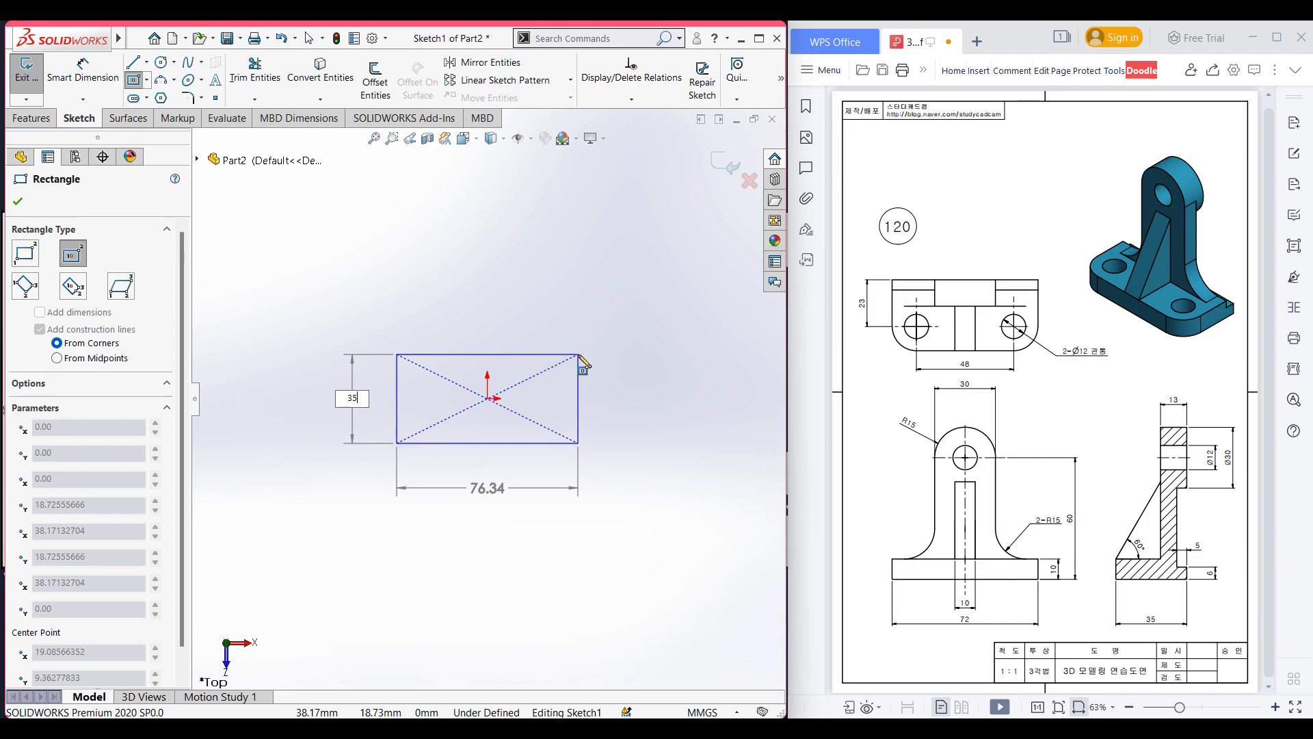
key(Tab)
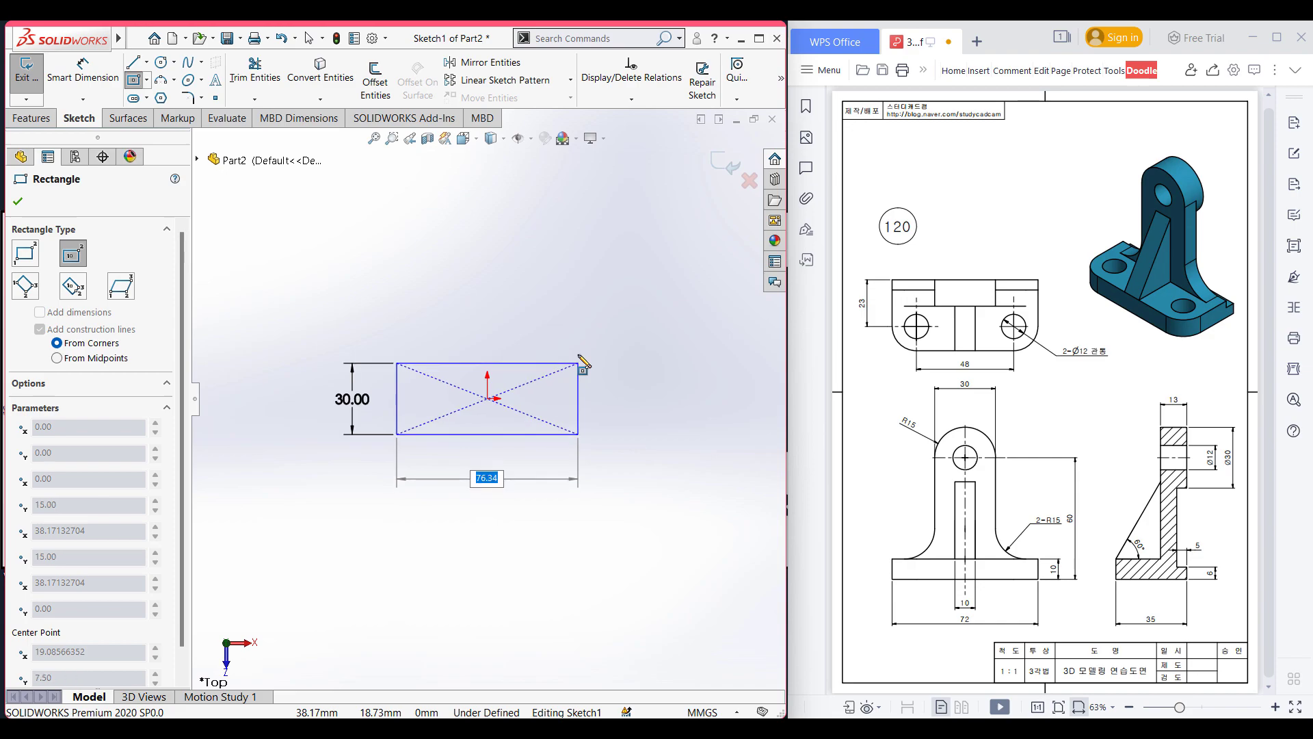
text(72)
key(Return)
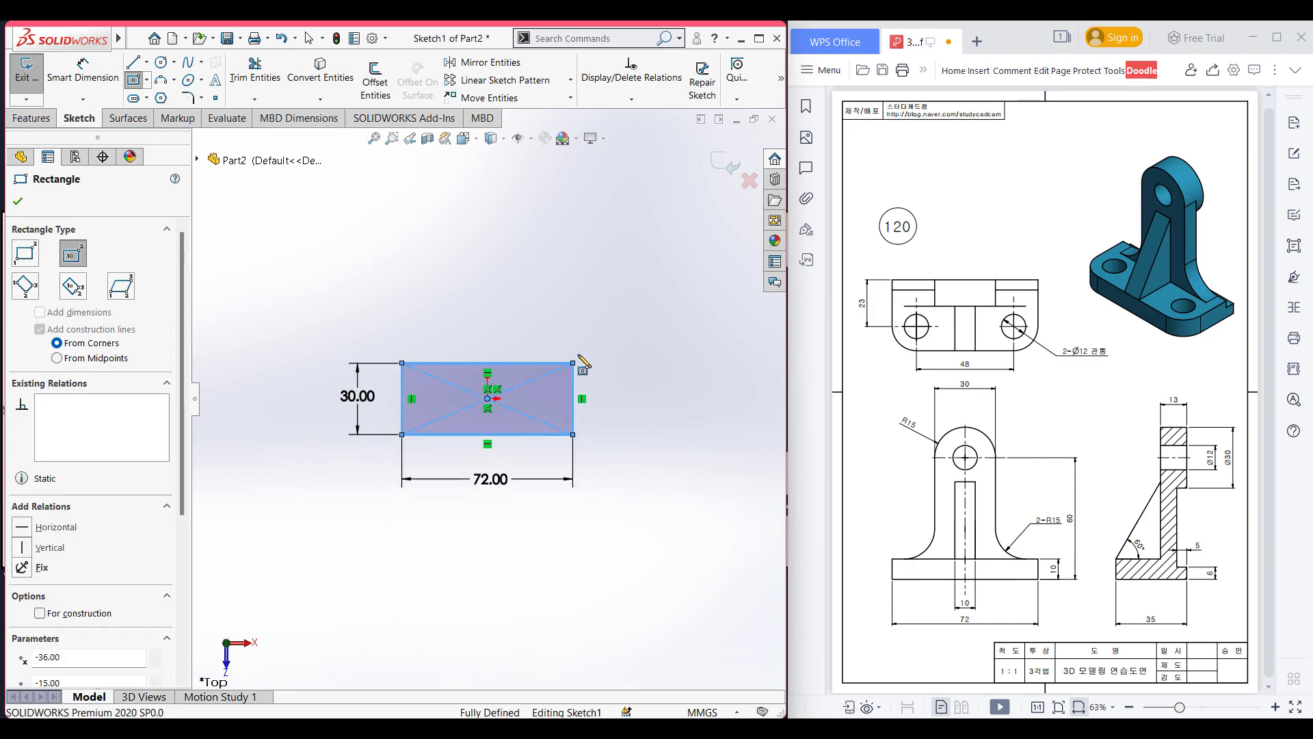
Step: Extrude the rectangle 10 mm into the base plate as Boss-Extrude1
key(ctrl+7)
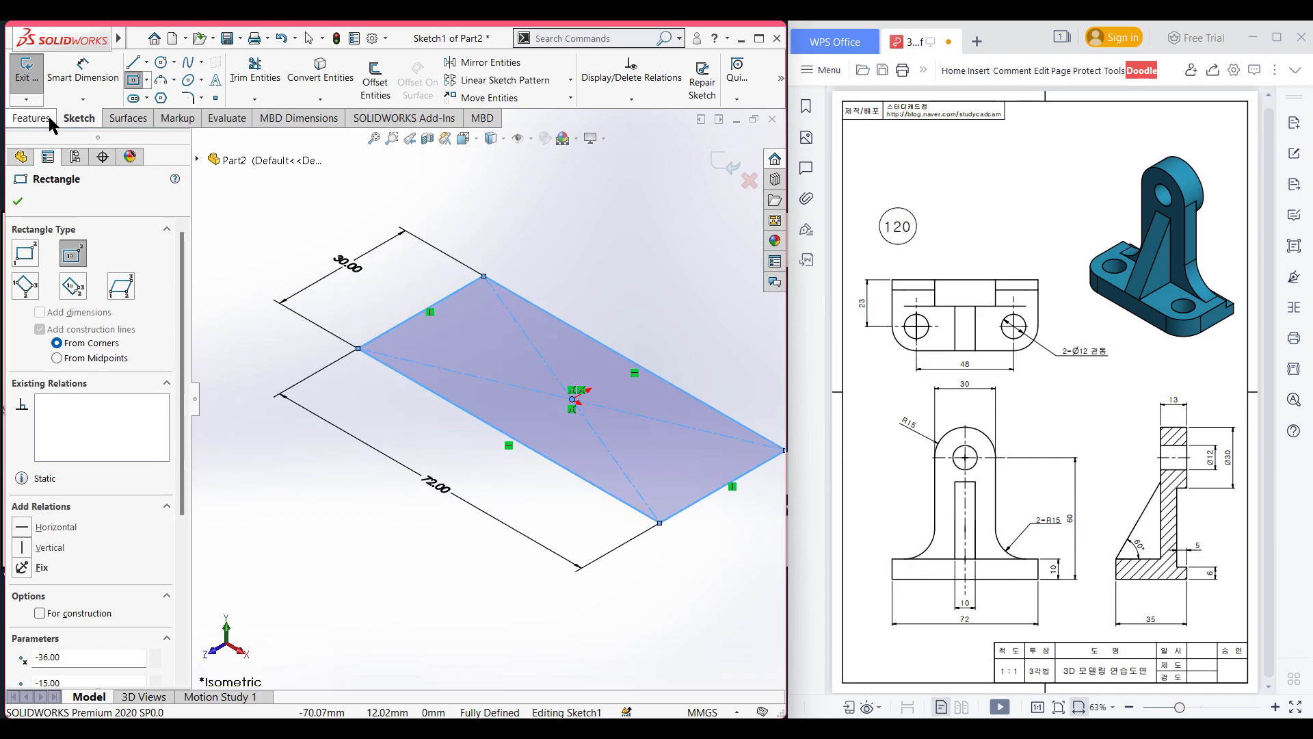
click(48, 119)
click(33, 81)
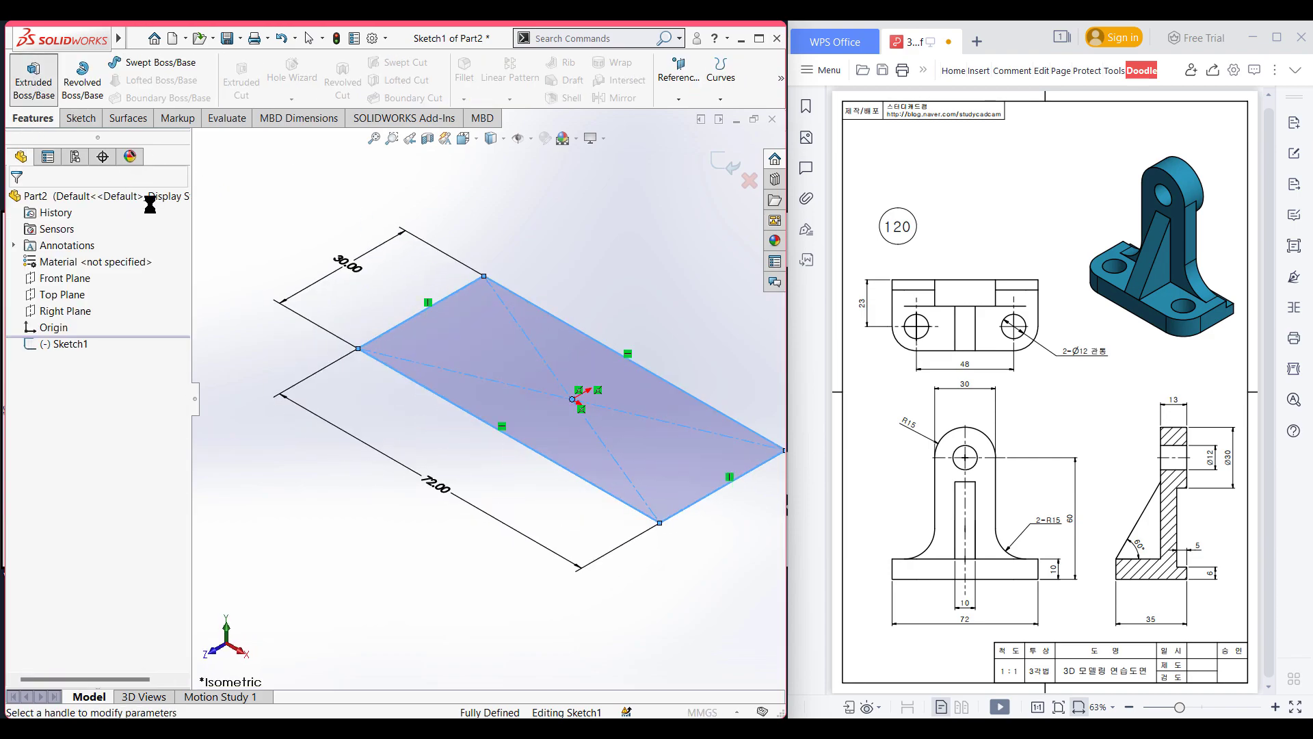
key(Return)
click(249, 276)
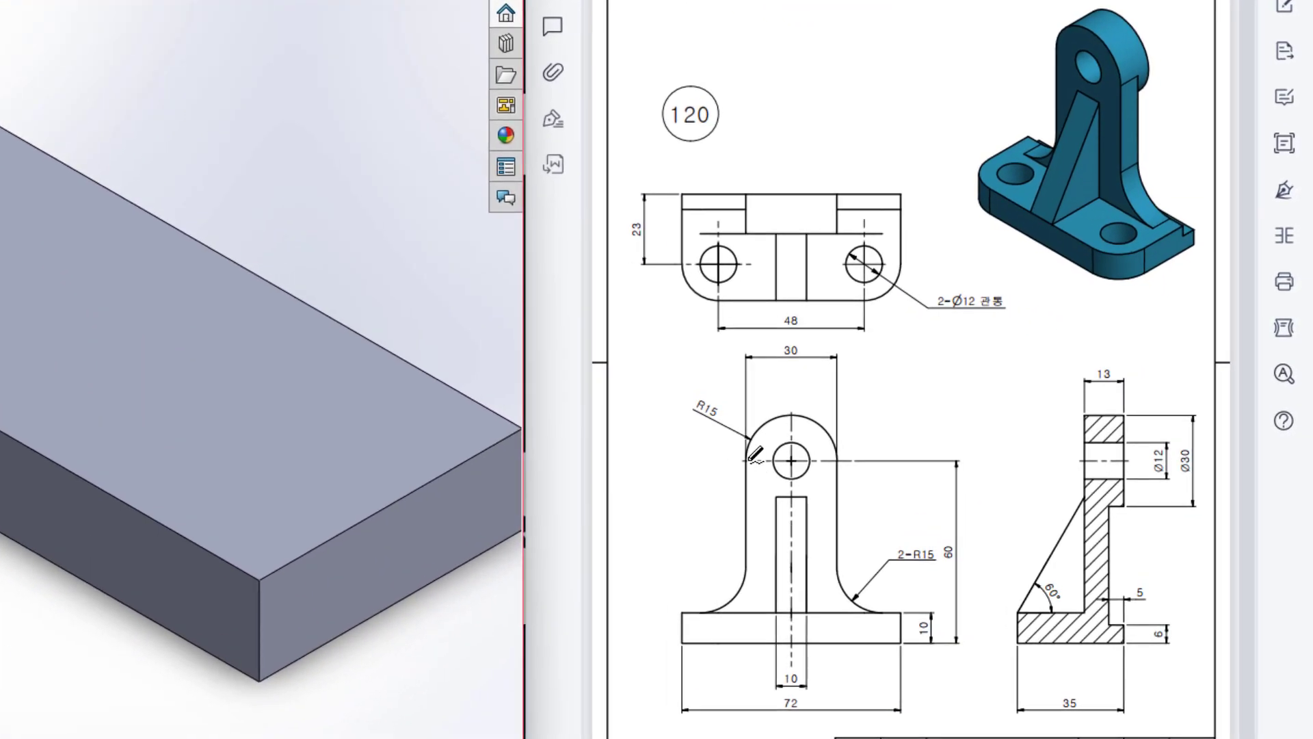
mouse_move(745, 461)
mouse_down()
mouse_move(830, 460)
mouse_move(830, 604)
mouse_move(771, 614)
mouse_move(747, 581)
mouse_move(754, 458)
mouse_up()
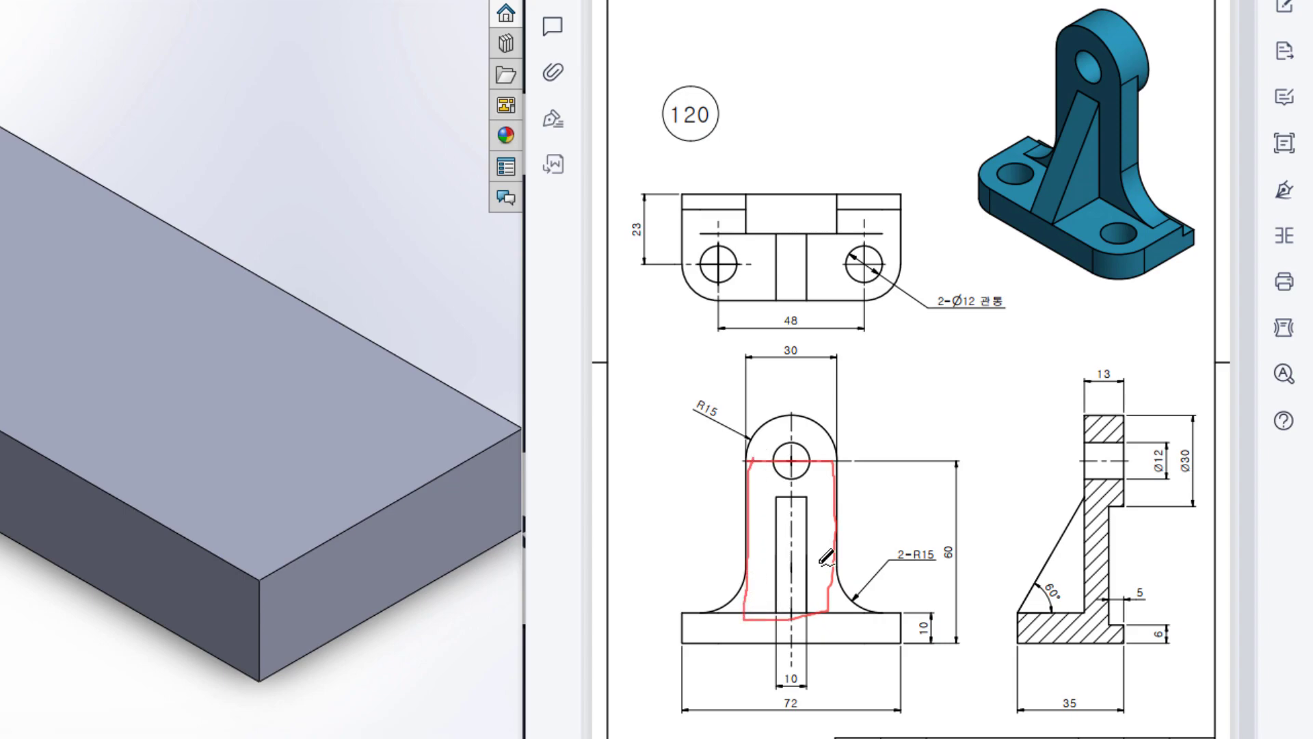
mouse_move(887, 607)
mouse_down()
mouse_move(707, 613)
mouse_move(696, 626)
mouse_move(699, 642)
mouse_move(908, 635)
mouse_up()
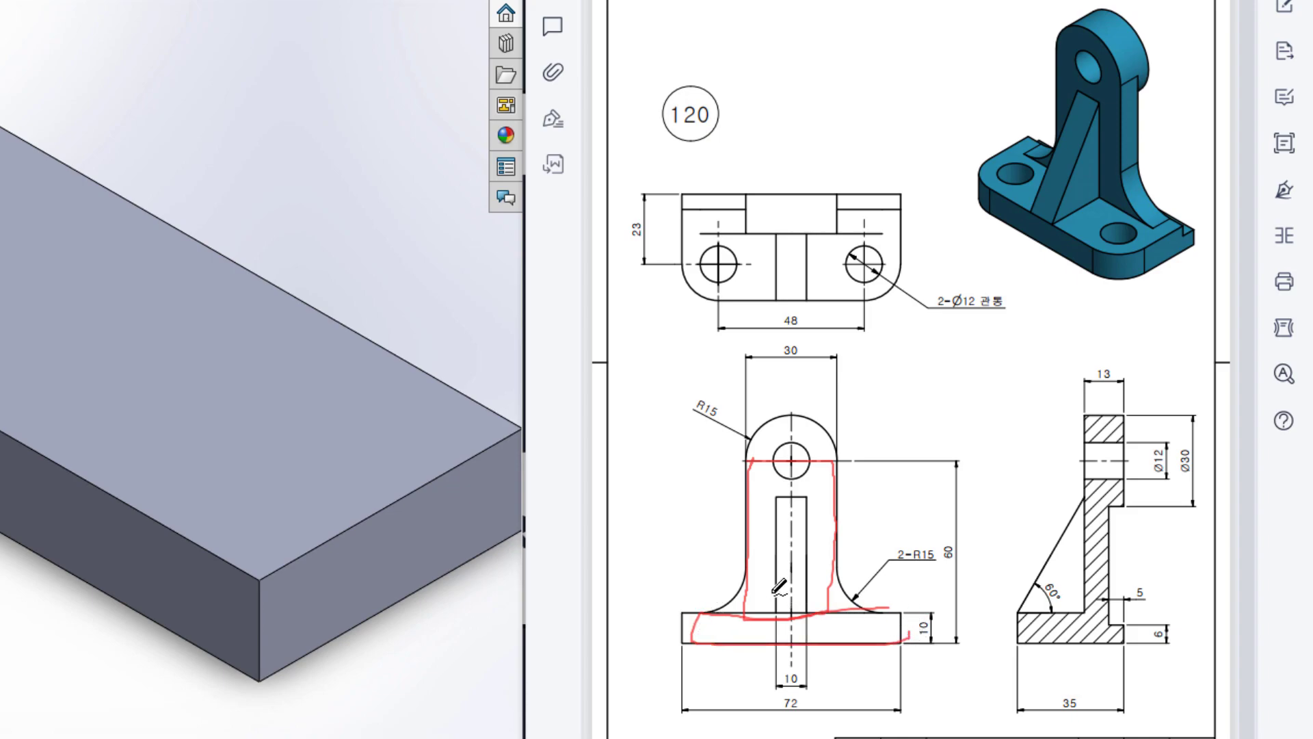
key(ctrl+z)
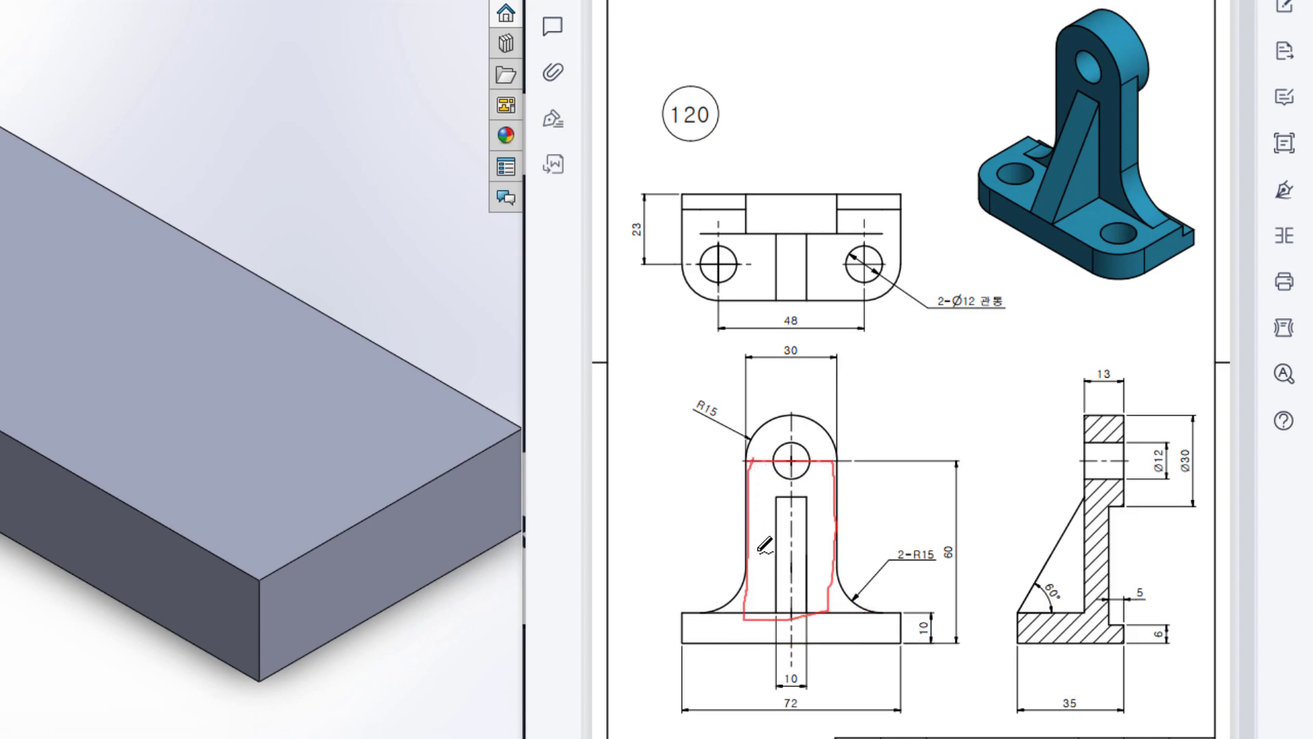
mouse_move(740, 643)
mouse_down()
mouse_move(844, 646)
mouse_move(836, 570)
mouse_up()
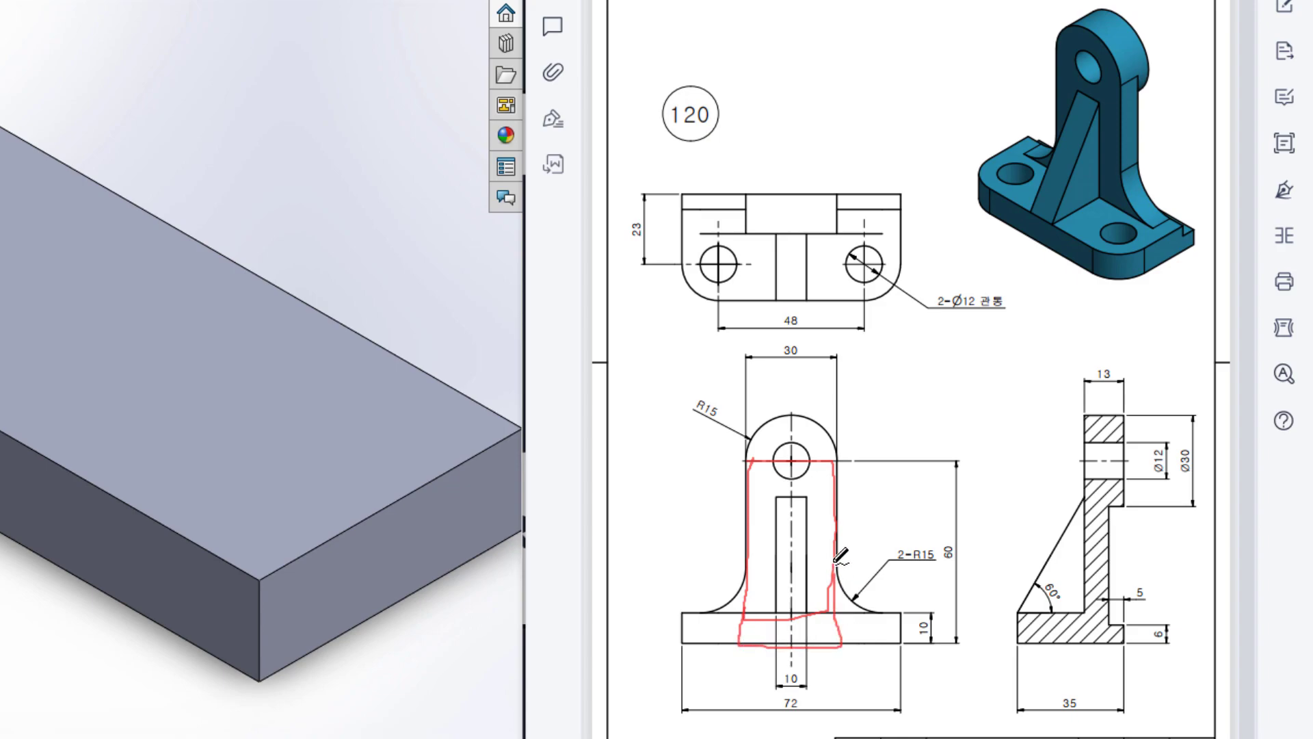
mouse_move(755, 461)
mouse_down()
mouse_move(823, 461)
mouse_move(846, 500)
mouse_move(844, 618)
mouse_move(805, 643)
mouse_move(753, 639)
mouse_move(753, 468)
mouse_move(790, 457)
mouse_move(792, 635)
mouse_up()
key(ctrl+z)
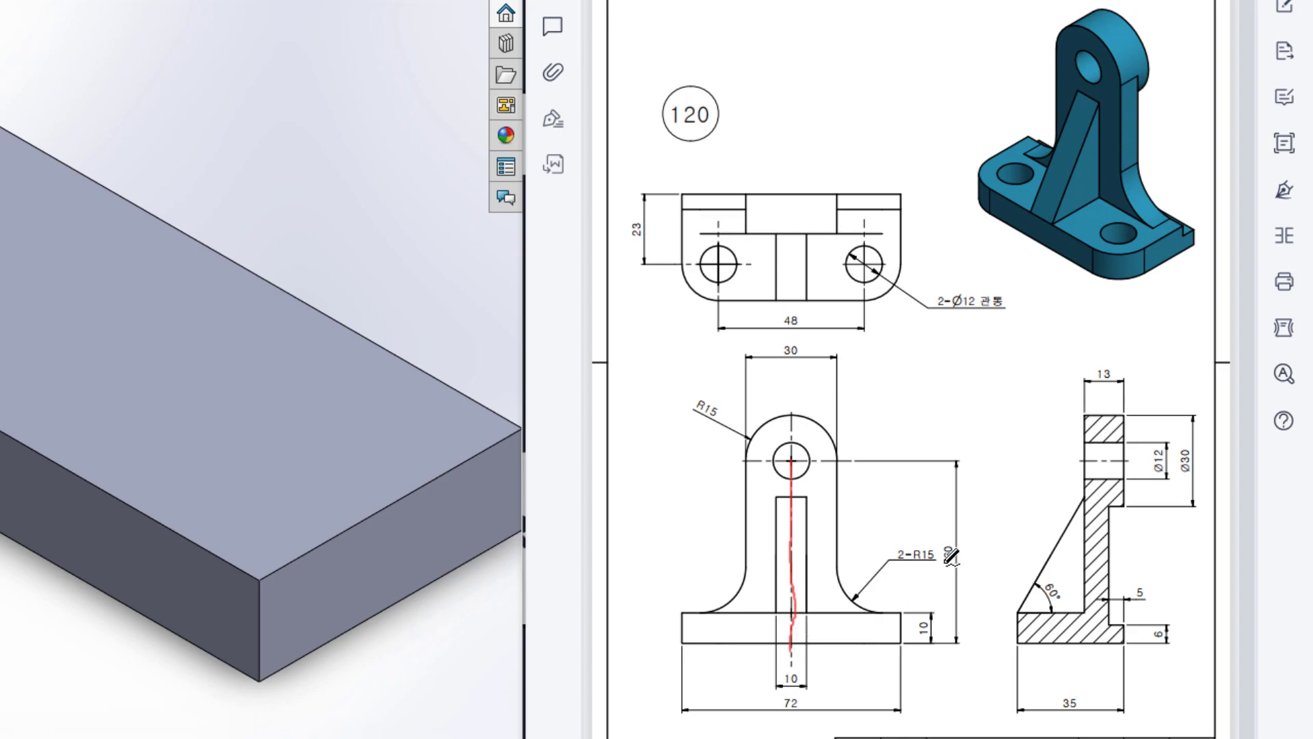
Step: Mark the upright's 60 height, 30 width, edges, base and hole centre in red
mouse_move(961, 540)
mouse_down()
mouse_move(934, 569)
mouse_move(959, 534)
mouse_up()
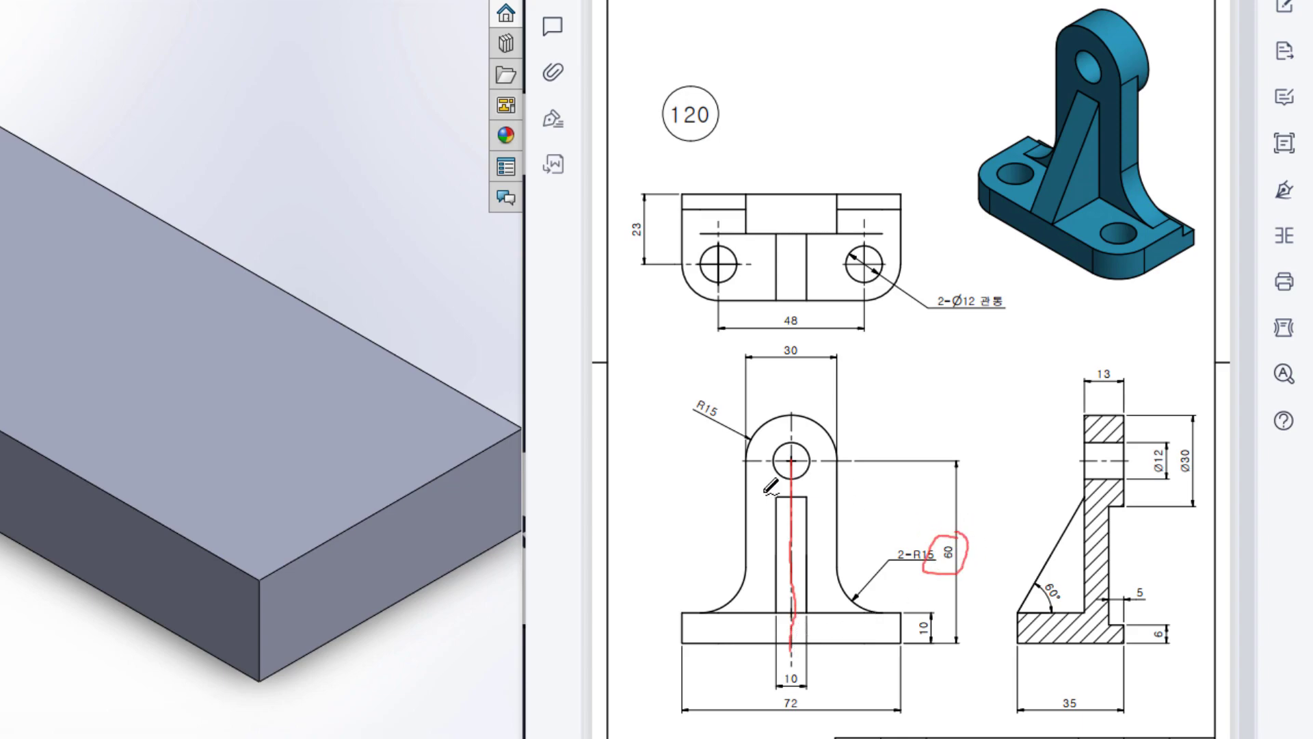
mouse_move(746, 462)
mouse_down()
mouse_move(753, 537)
mouse_move(725, 662)
mouse_move(737, 652)
mouse_up()
drag(836, 468, 841, 629)
mouse_move(805, 344)
mouse_down()
mouse_move(787, 359)
mouse_move(797, 350)
mouse_up()
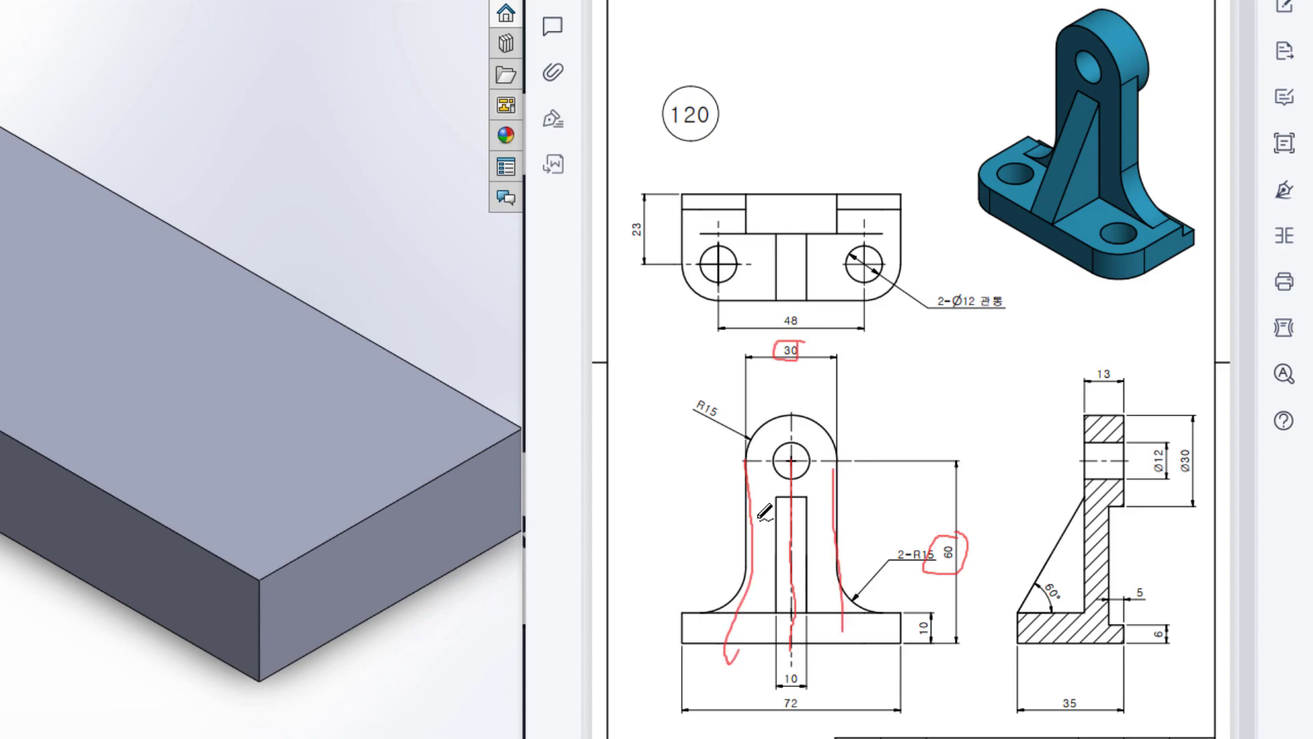
mouse_move(750, 511)
mouse_down()
mouse_move(790, 510)
mouse_move(829, 537)
mouse_up()
drag(729, 648, 852, 642)
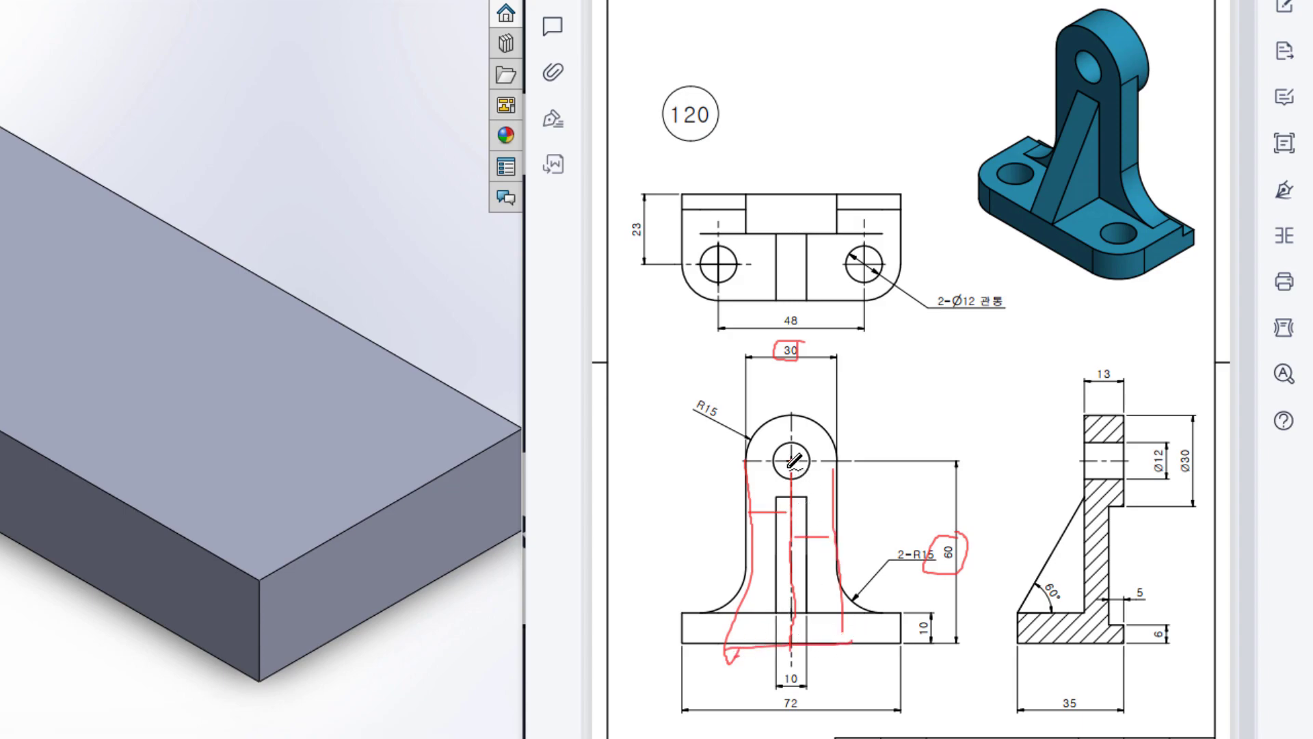
drag(813, 460, 835, 461)
Step: Mark the side view's 13 dimension and rib area, then clear all the ink
mouse_move(1084, 513)
mouse_down()
mouse_move(1092, 544)
mouse_move(1114, 566)
mouse_move(1082, 569)
mouse_up()
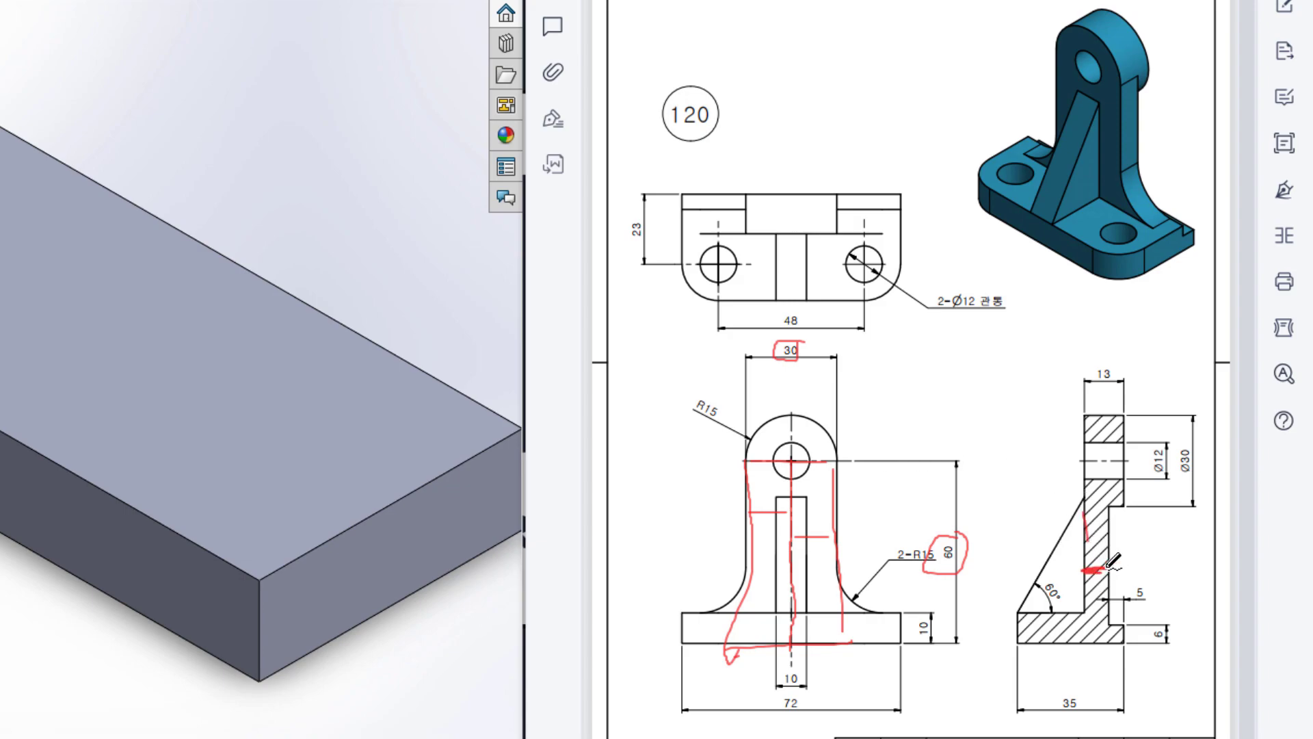
mouse_move(1114, 361)
mouse_down()
mouse_move(1088, 371)
mouse_move(1112, 388)
mouse_move(1113, 360)
mouse_up()
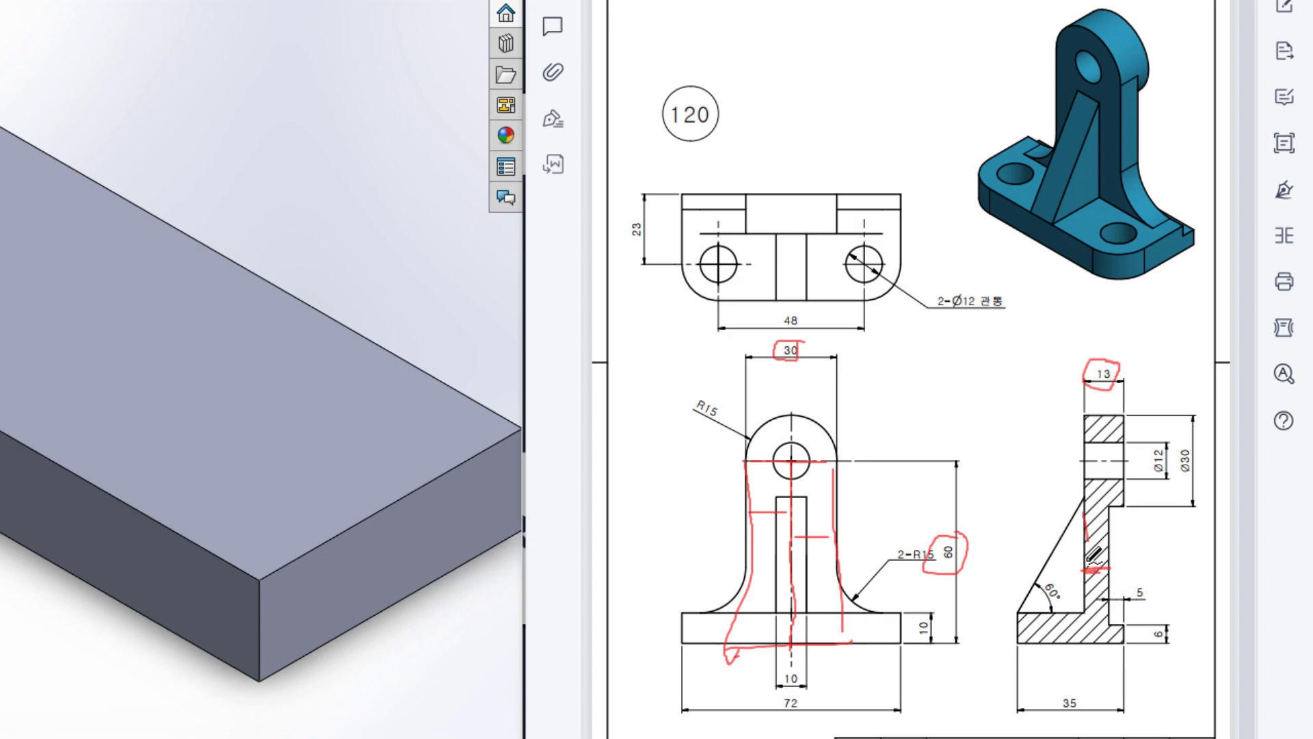
mouse_move(1113, 556)
mouse_down()
mouse_move(1080, 561)
mouse_move(1110, 565)
mouse_up()
key(Escape)
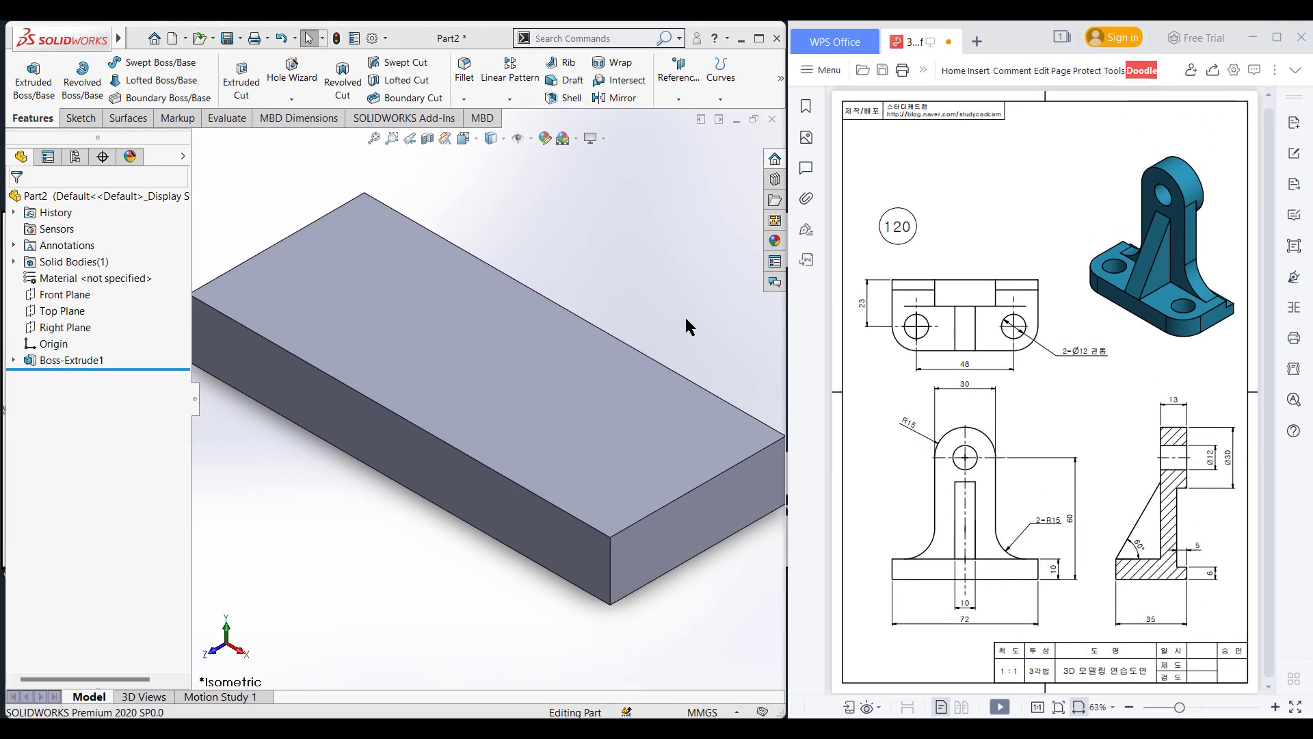
Step: Start a new sketch on the base plate's end face
click(684, 314)
middle_drag(686, 302, 584, 322)
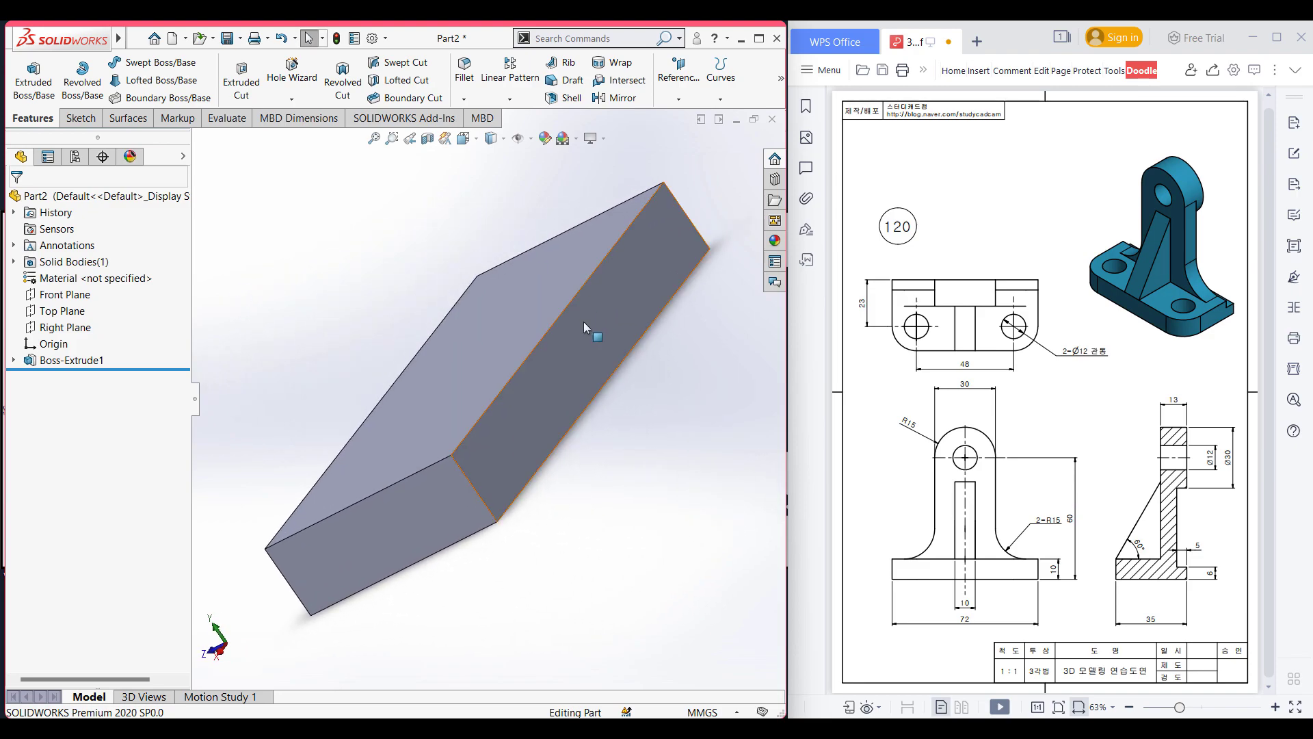
click(584, 322)
right_click(581, 337)
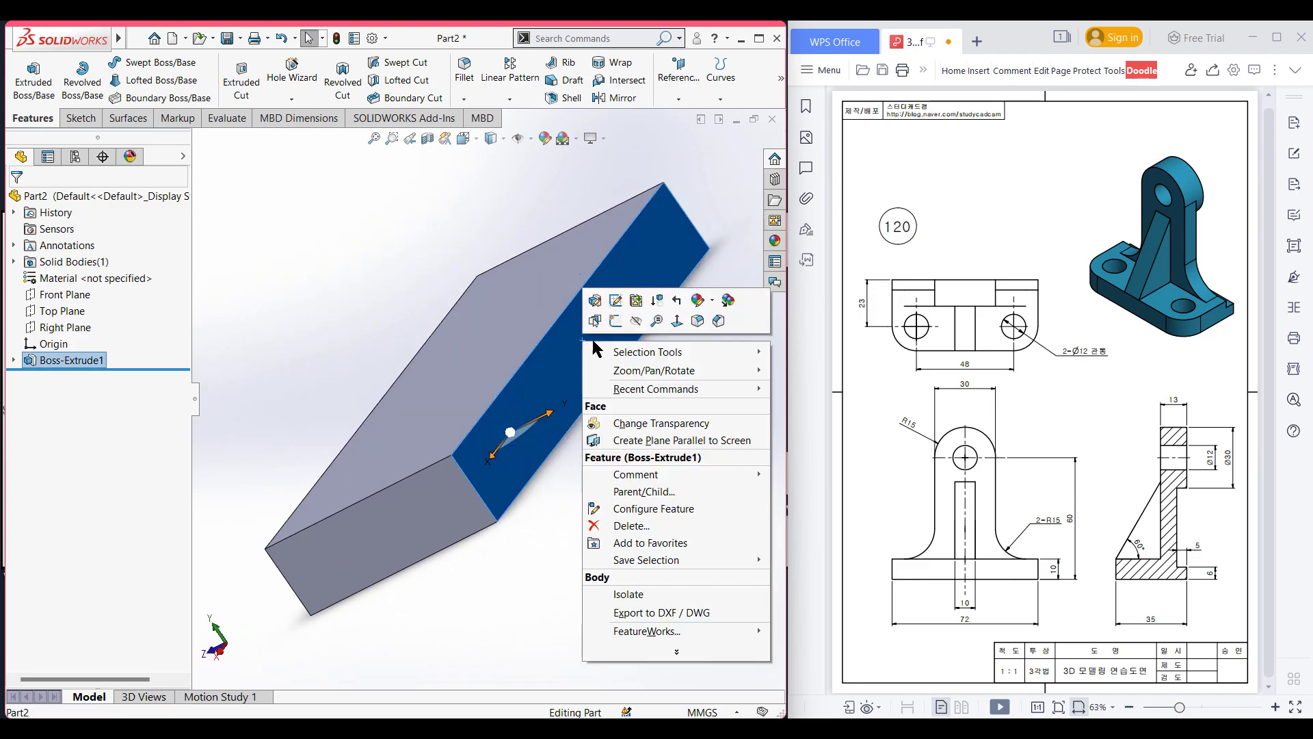
click(613, 324)
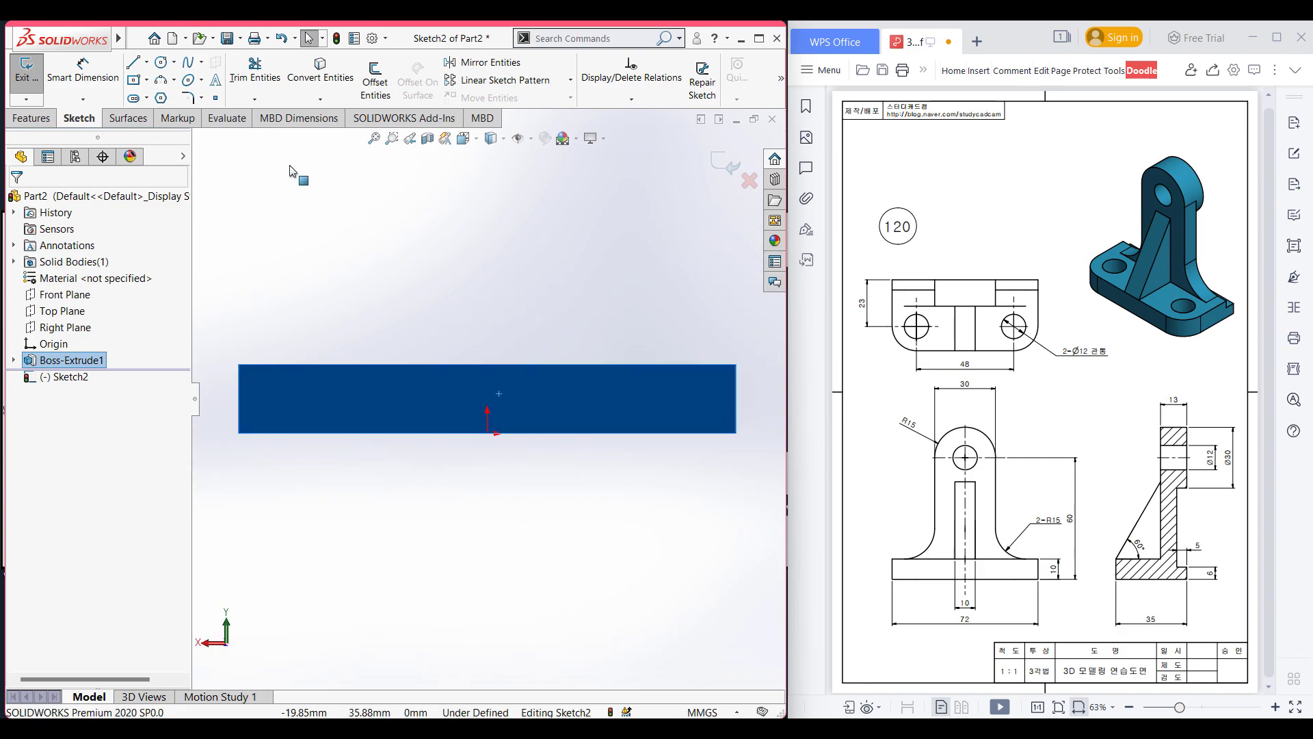
Step: Draw a 60 mm vertical centerline upward from the sketch origin
click(147, 62)
click(164, 97)
click(487, 432)
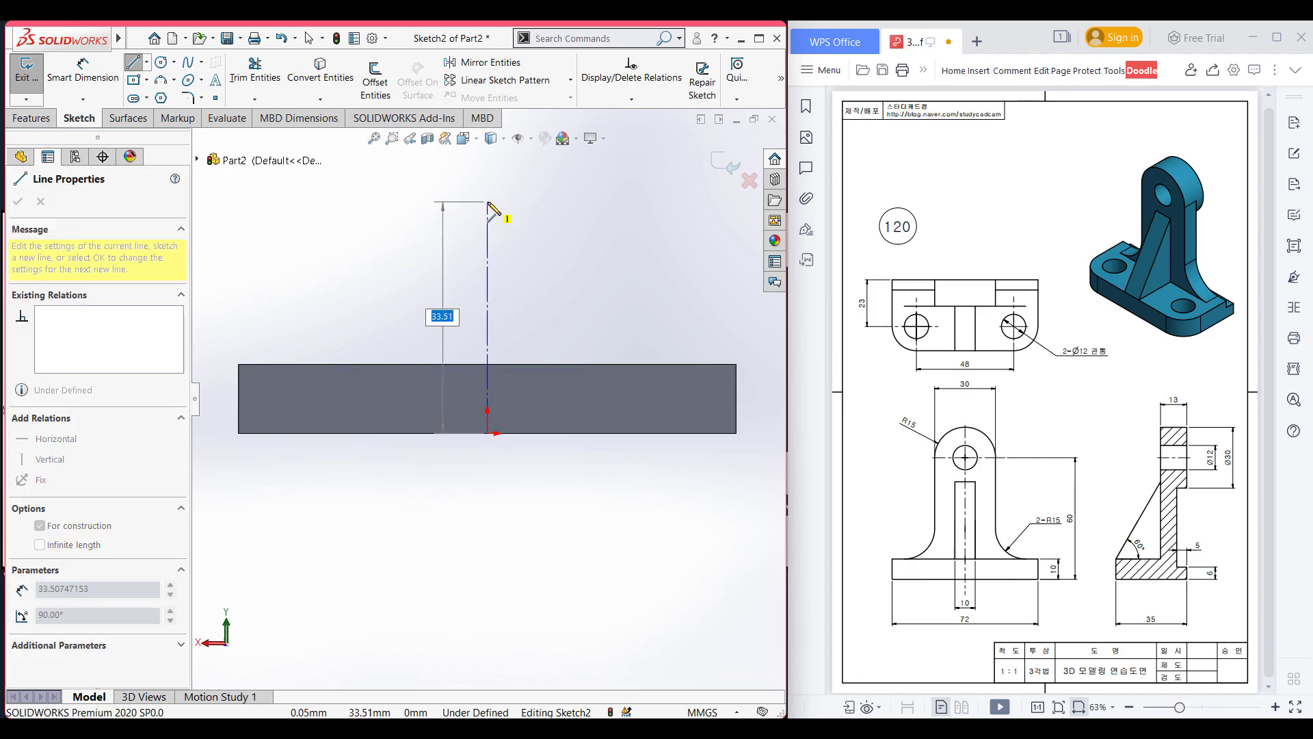
key(Return)
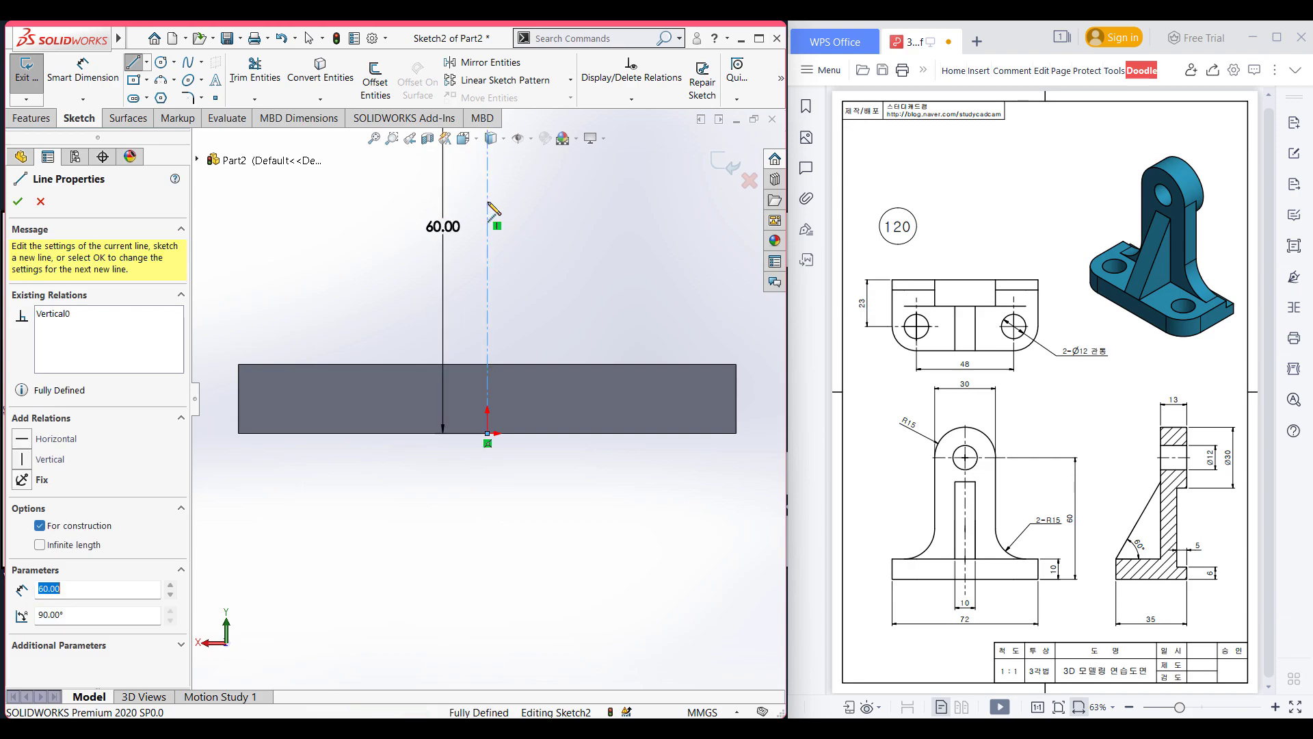
key(Escape)
click(17, 202)
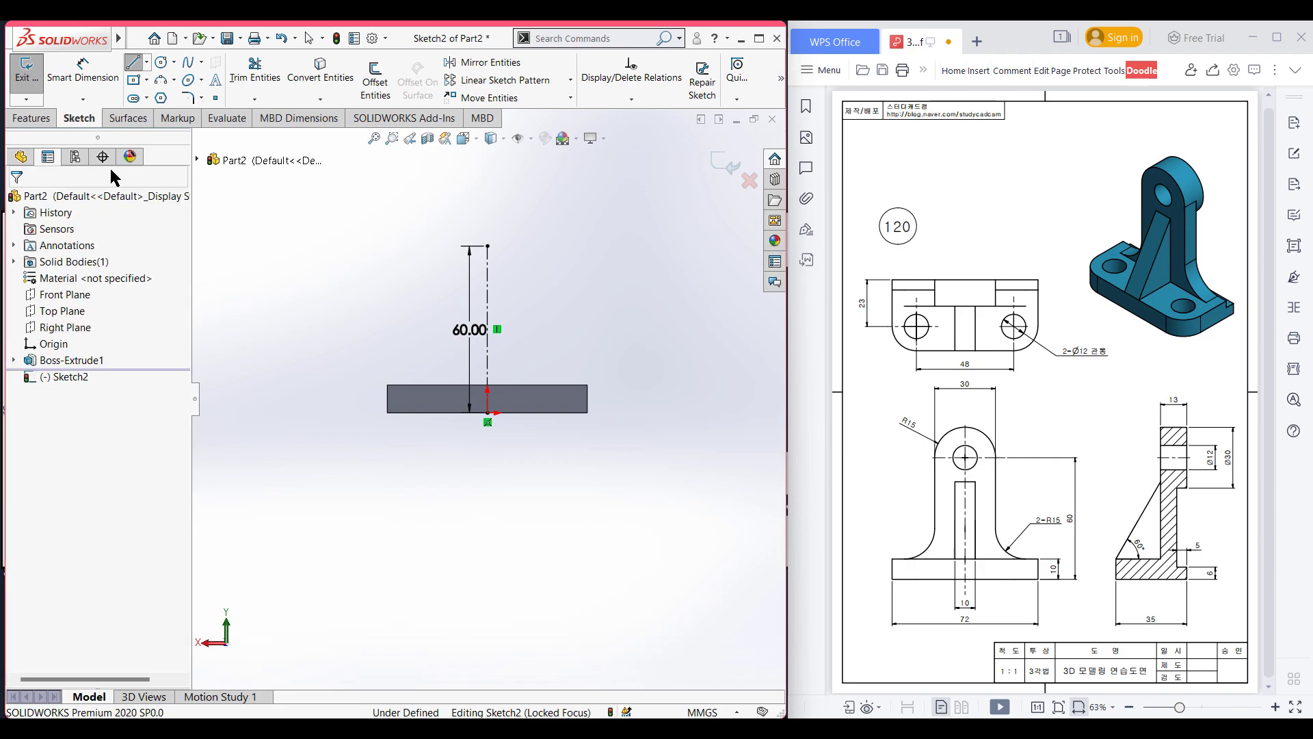
click(376, 79)
Step: Offset the centerline 30/2 to both sides with capped ends, forming a 30 mm-wide rectangle
click(487, 262)
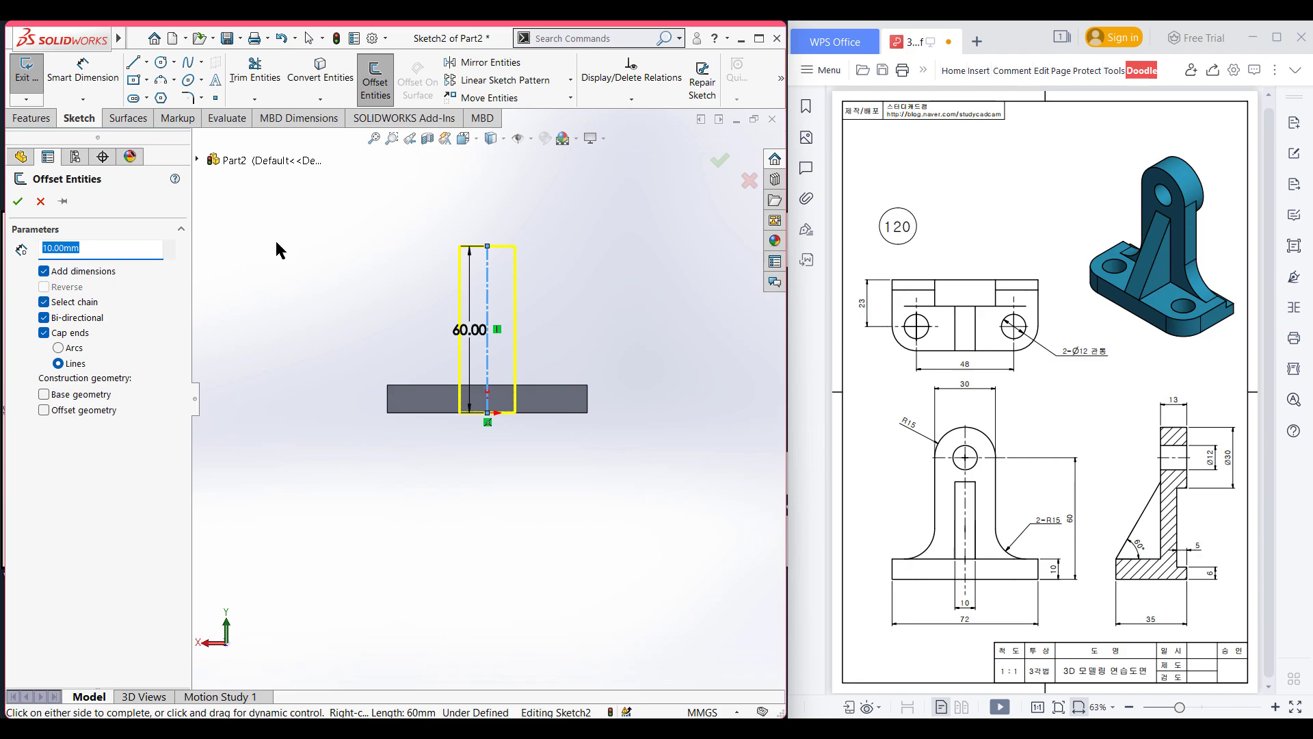
text(30/2)
key(Return)
click(18, 202)
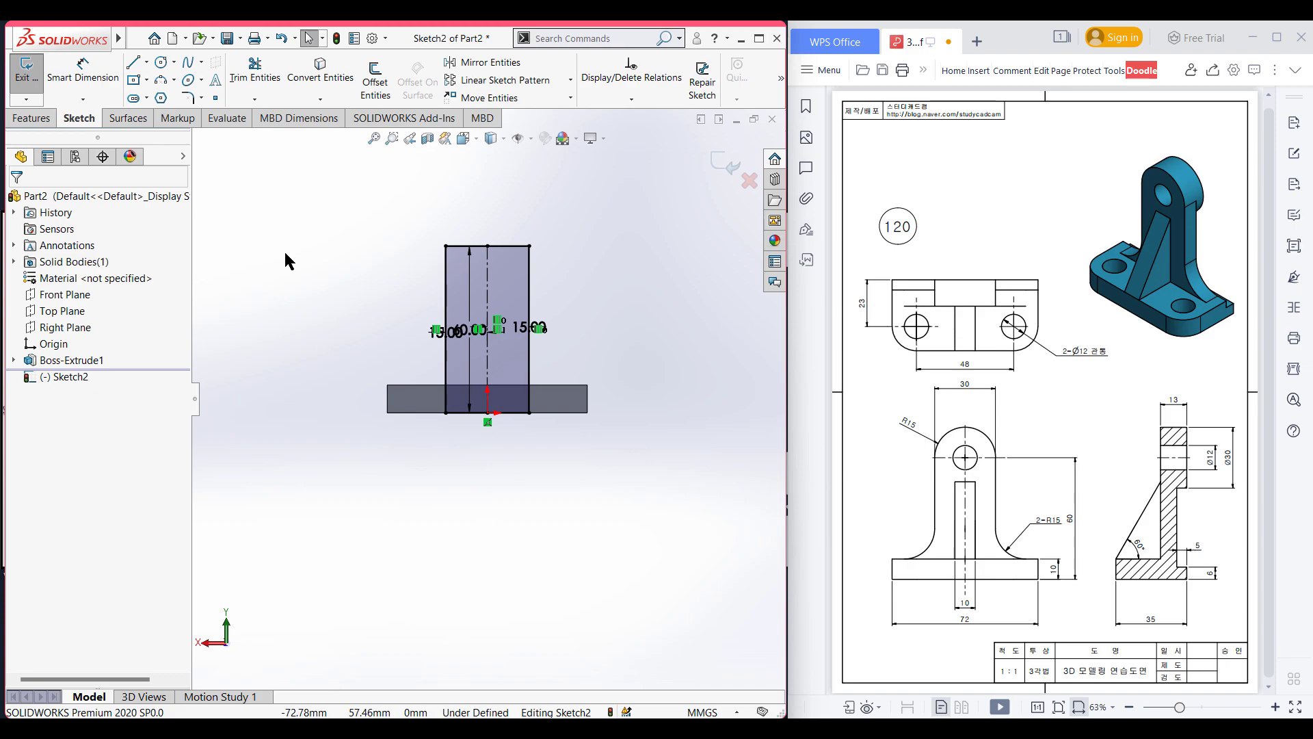
Step: Extrude the offset rectangle 8 mm in the reversed direction as Boss-Extrude2
key(ctrl+7)
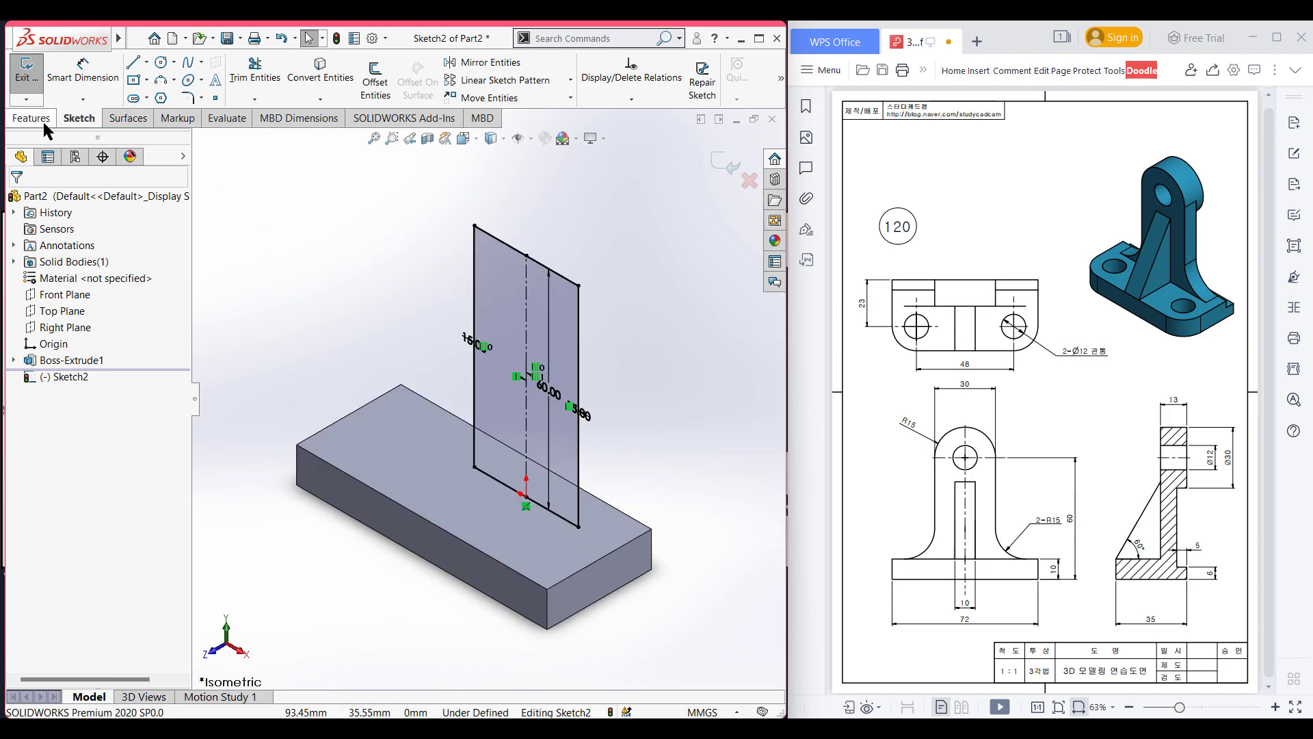
click(32, 119)
click(33, 81)
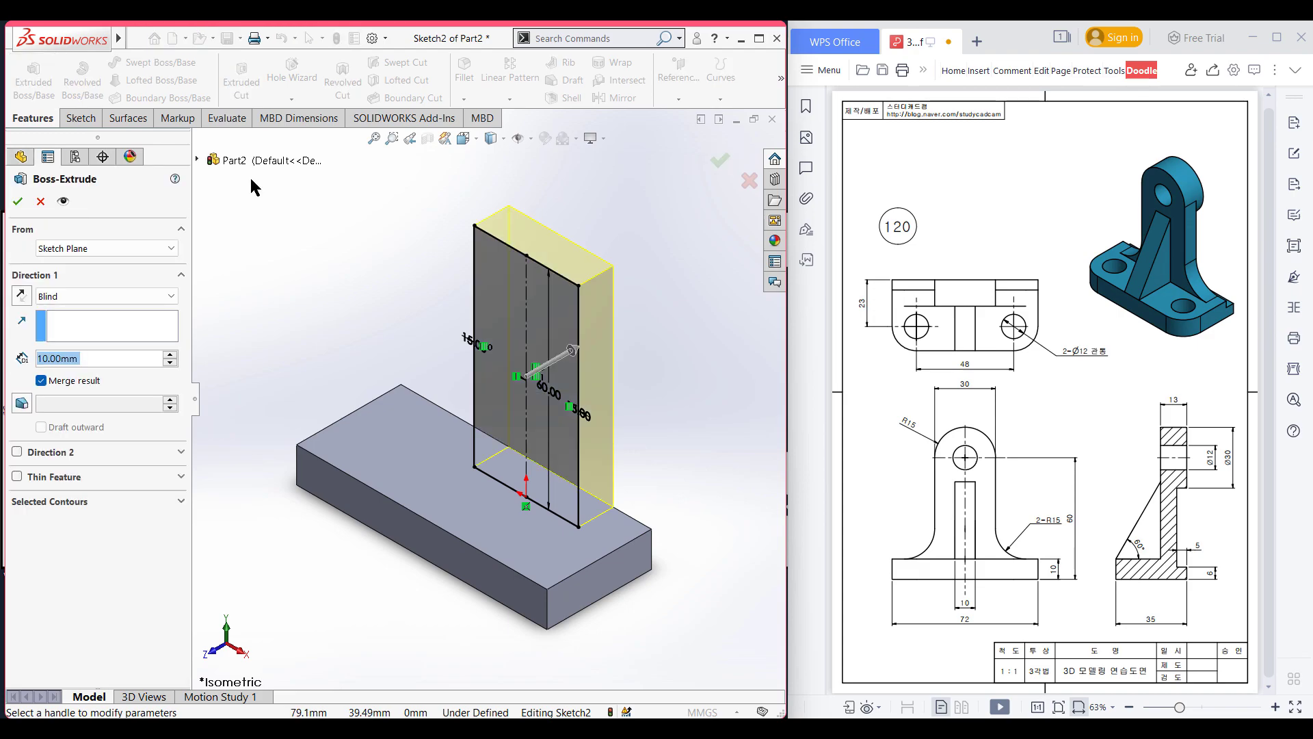
key(BackSpace)
text(8)
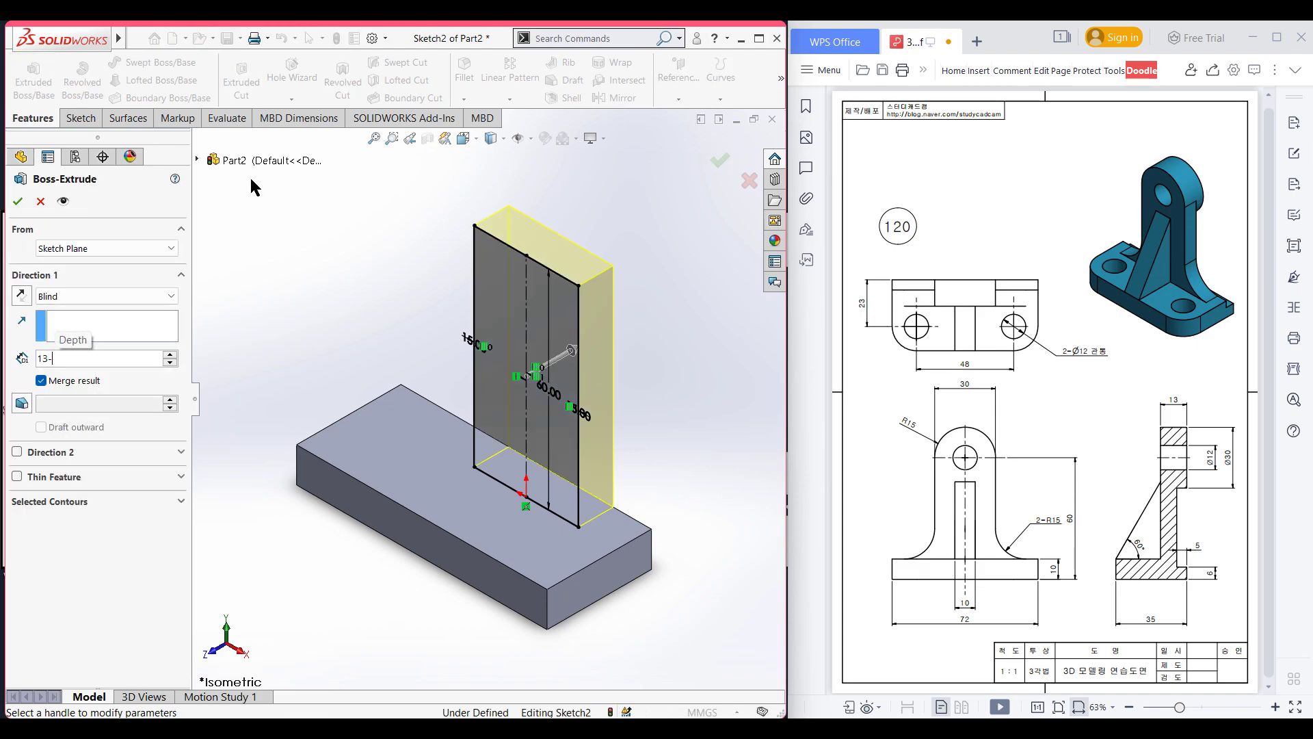
key(Return)
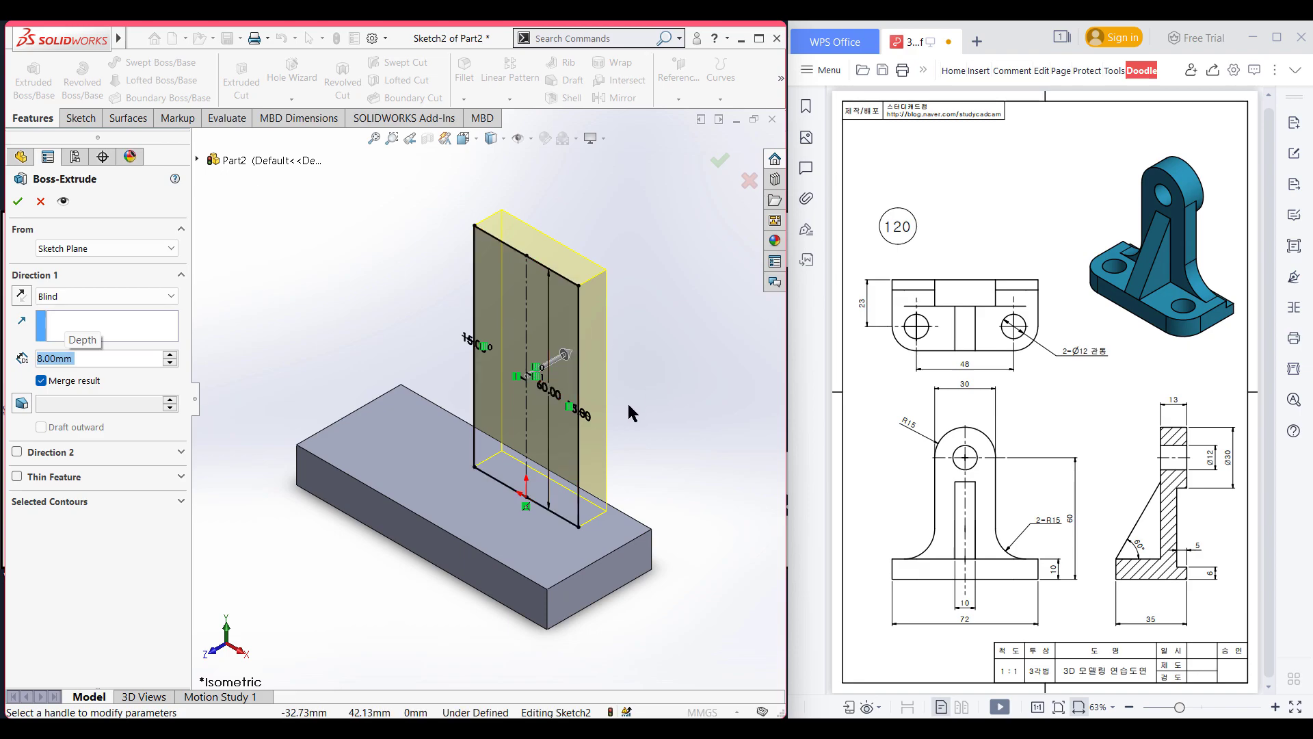
click(22, 295)
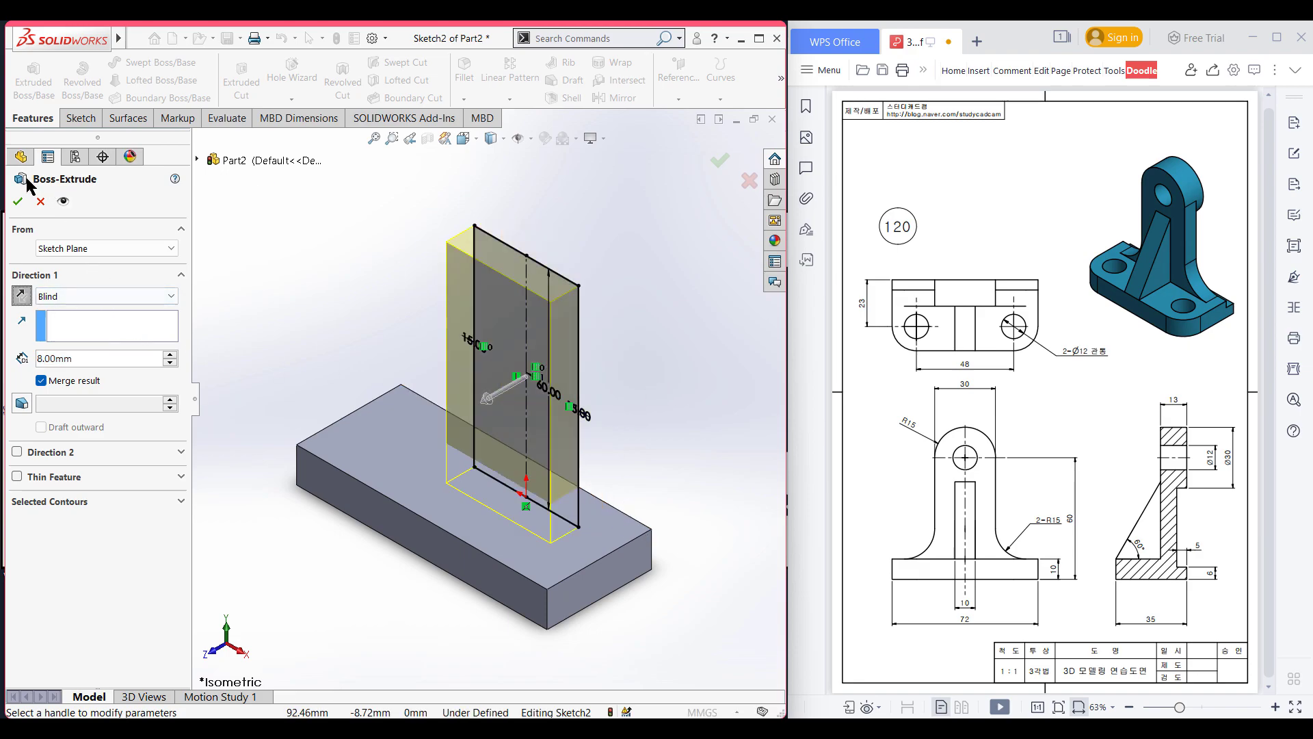
click(18, 200)
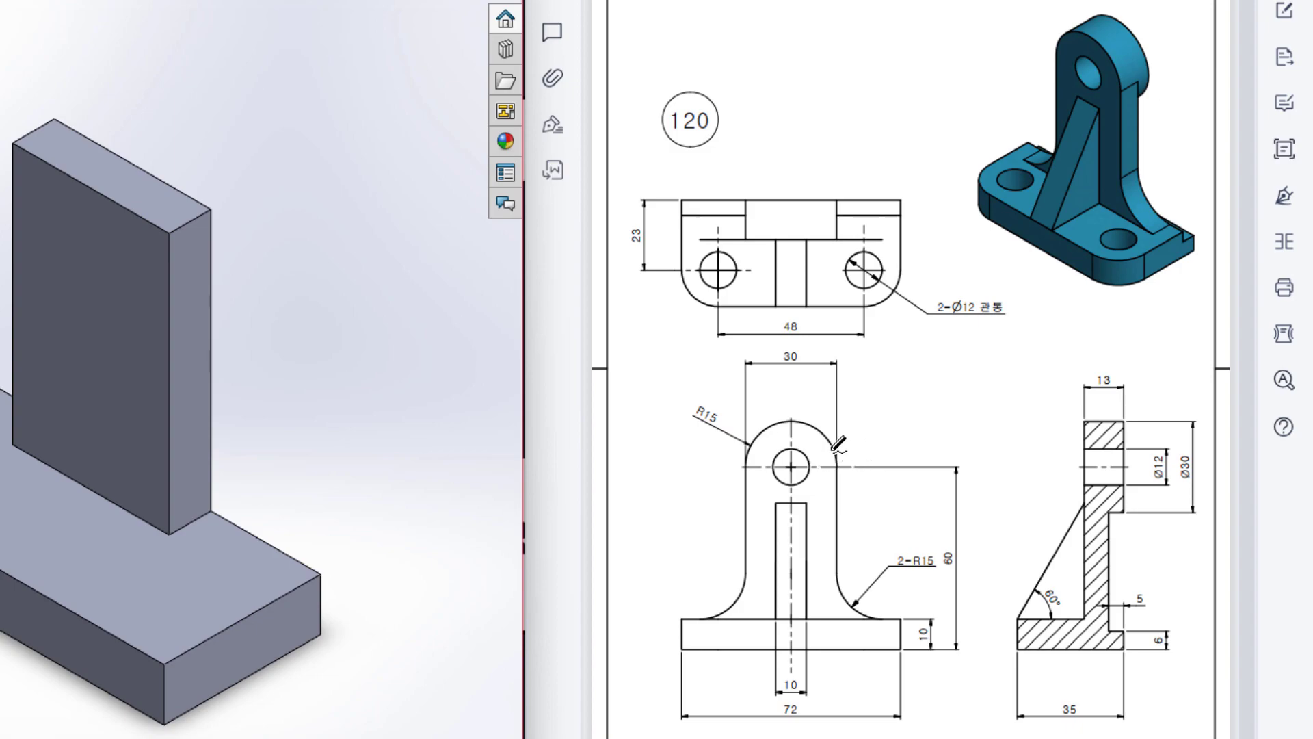
Step: Trace the upright's R15 rounded top and circle the R15 label and side view's 13 dimension
mouse_move(838, 464)
mouse_down()
mouse_move(773, 413)
mouse_move(756, 421)
mouse_move(738, 469)
mouse_move(765, 503)
mouse_move(792, 507)
mouse_move(818, 504)
mouse_move(843, 455)
mouse_up()
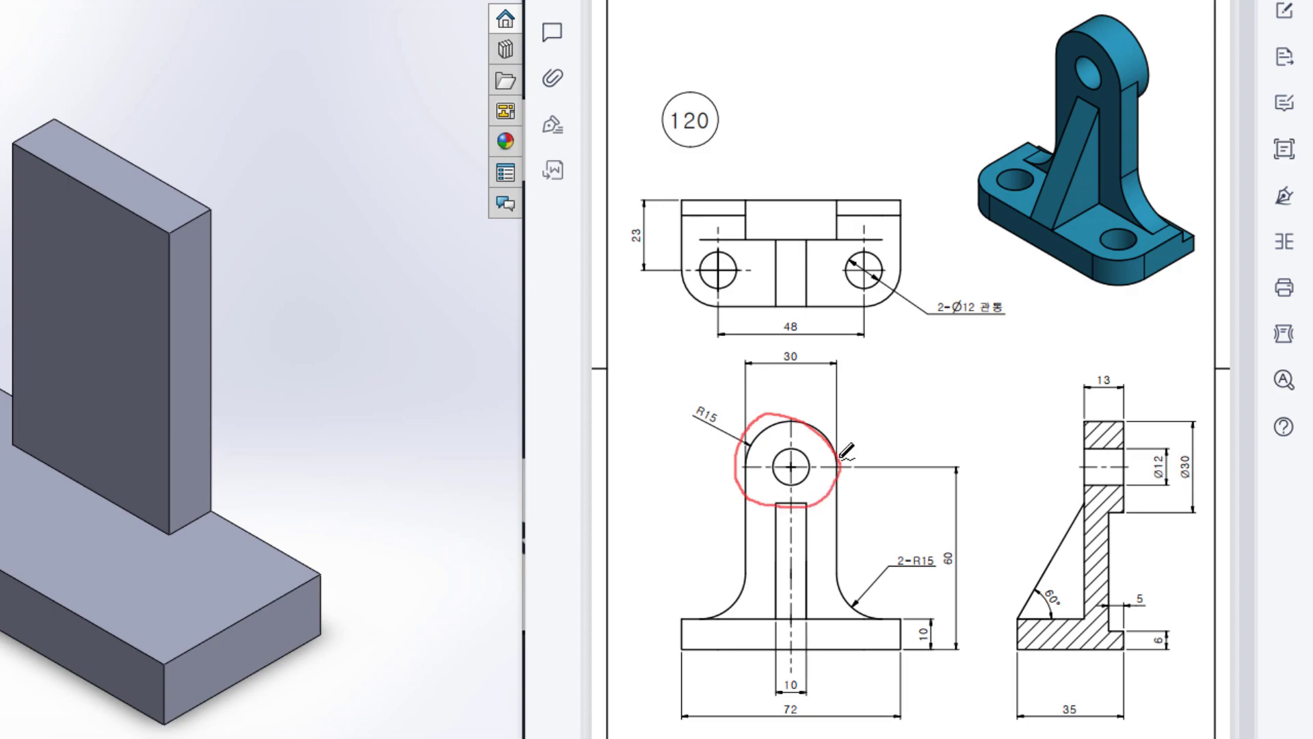
mouse_move(717, 404)
mouse_down()
mouse_move(684, 406)
mouse_move(719, 412)
mouse_up()
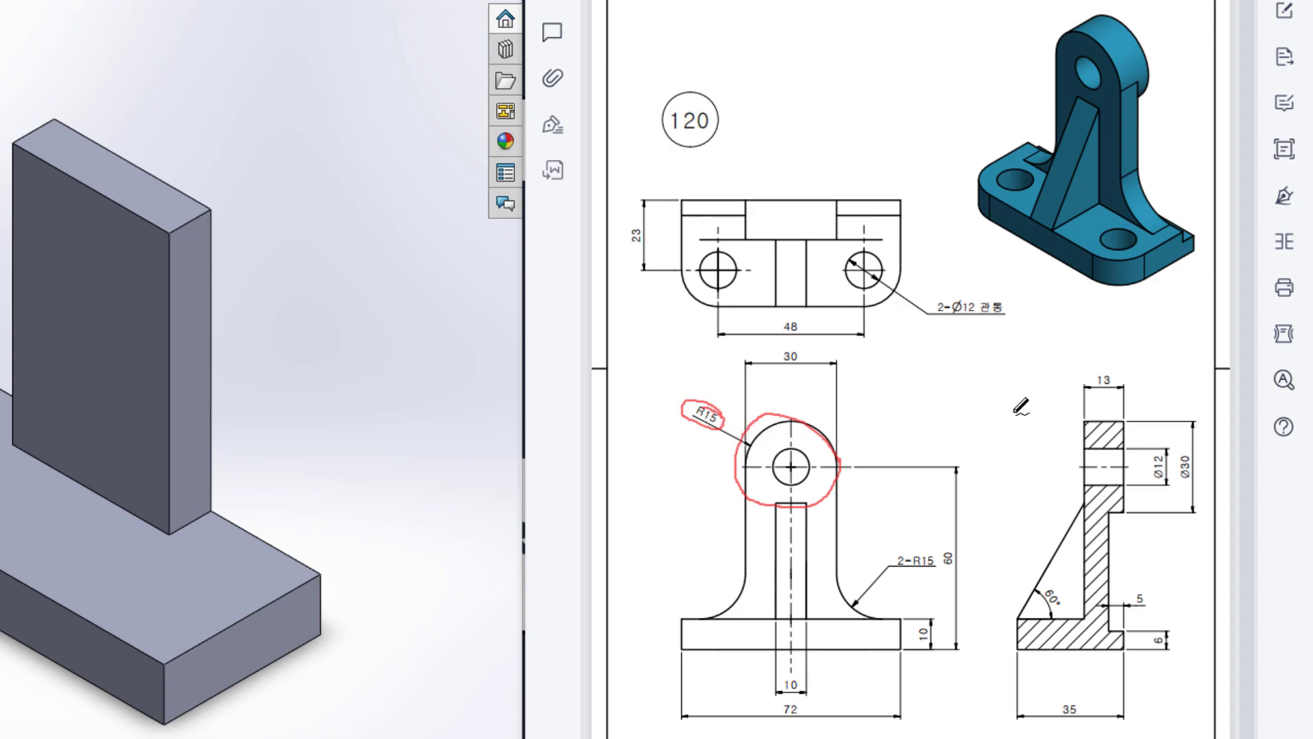
drag(1125, 372, 1122, 375)
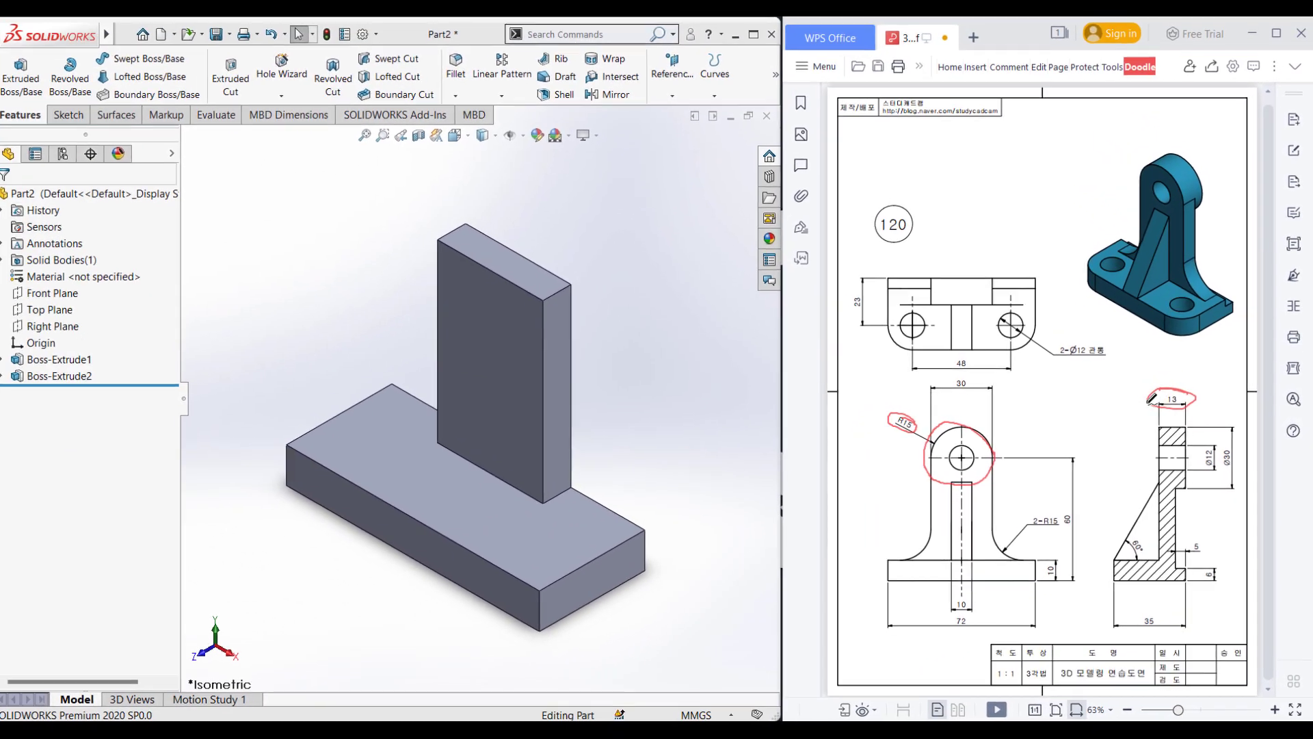
Step: Start a new sketch on the upright's front face, viewed head-on
click(531, 321)
right_click(530, 321)
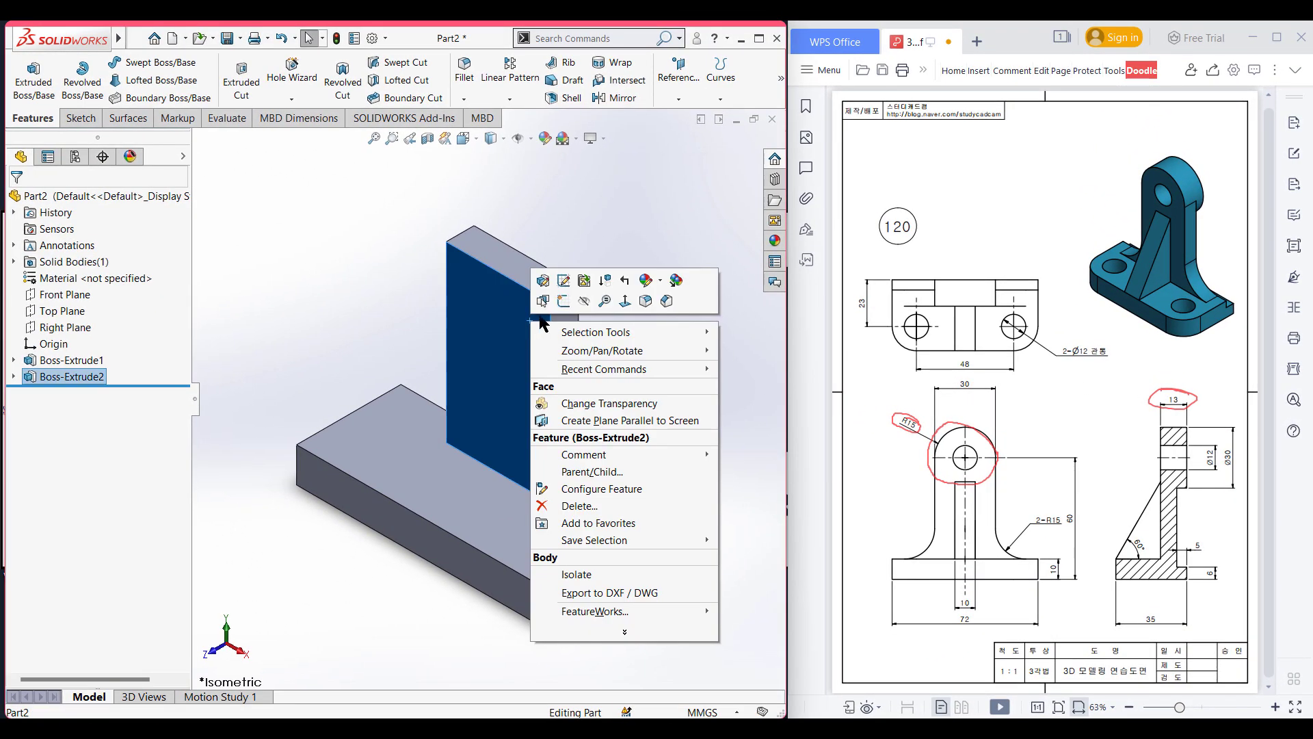
click(545, 301)
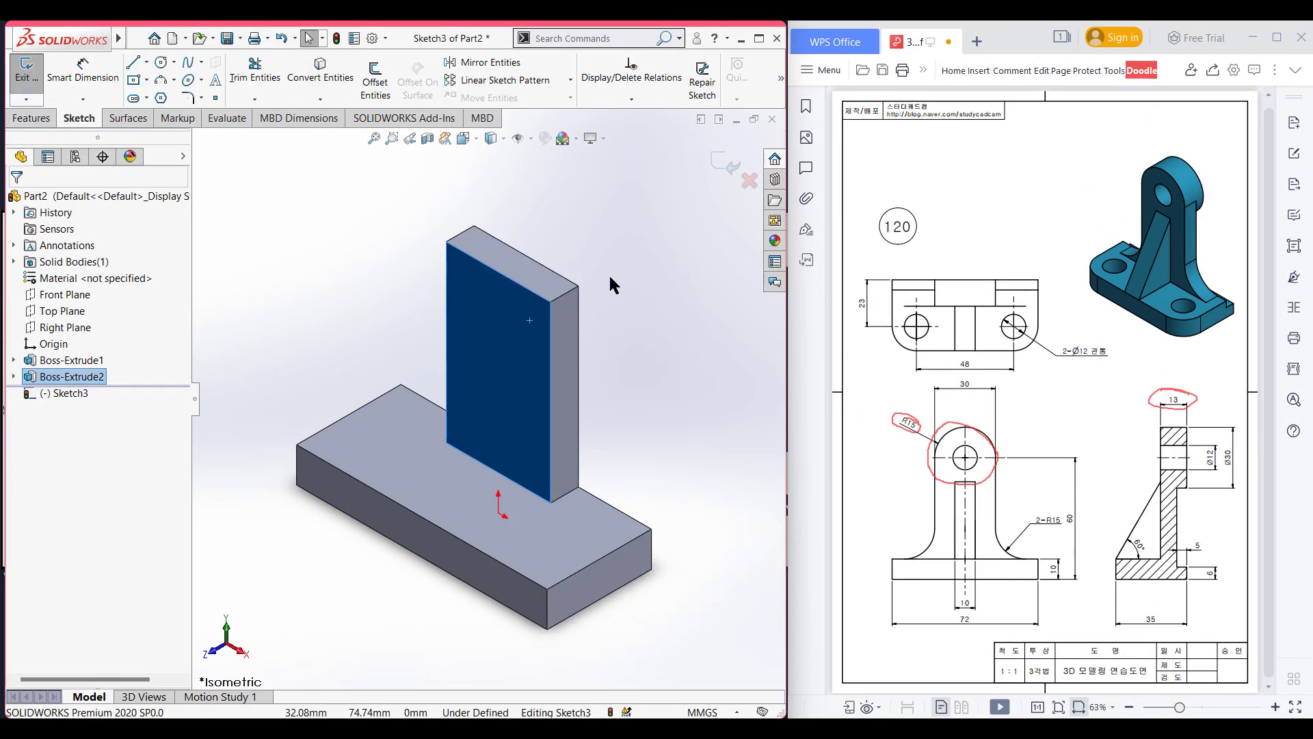
key(ctrl+8)
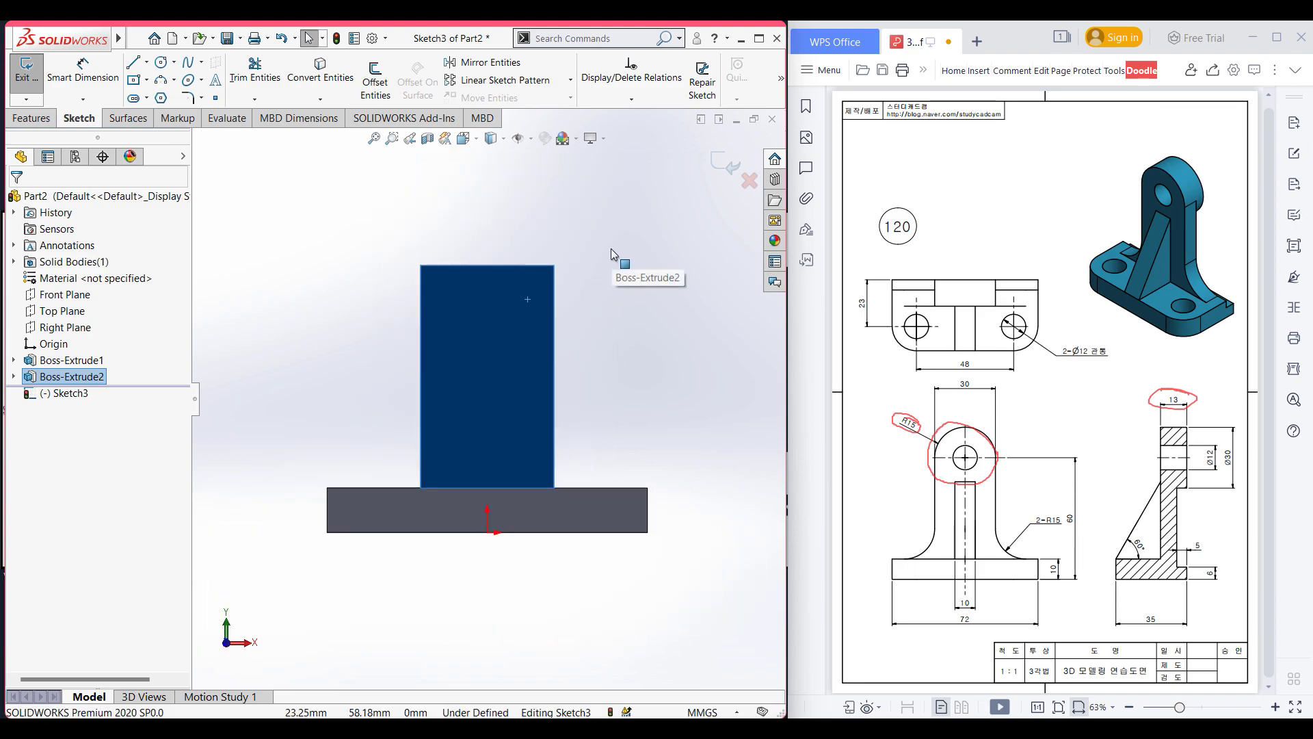
click(609, 245)
scroll(606, 241, down, 2)
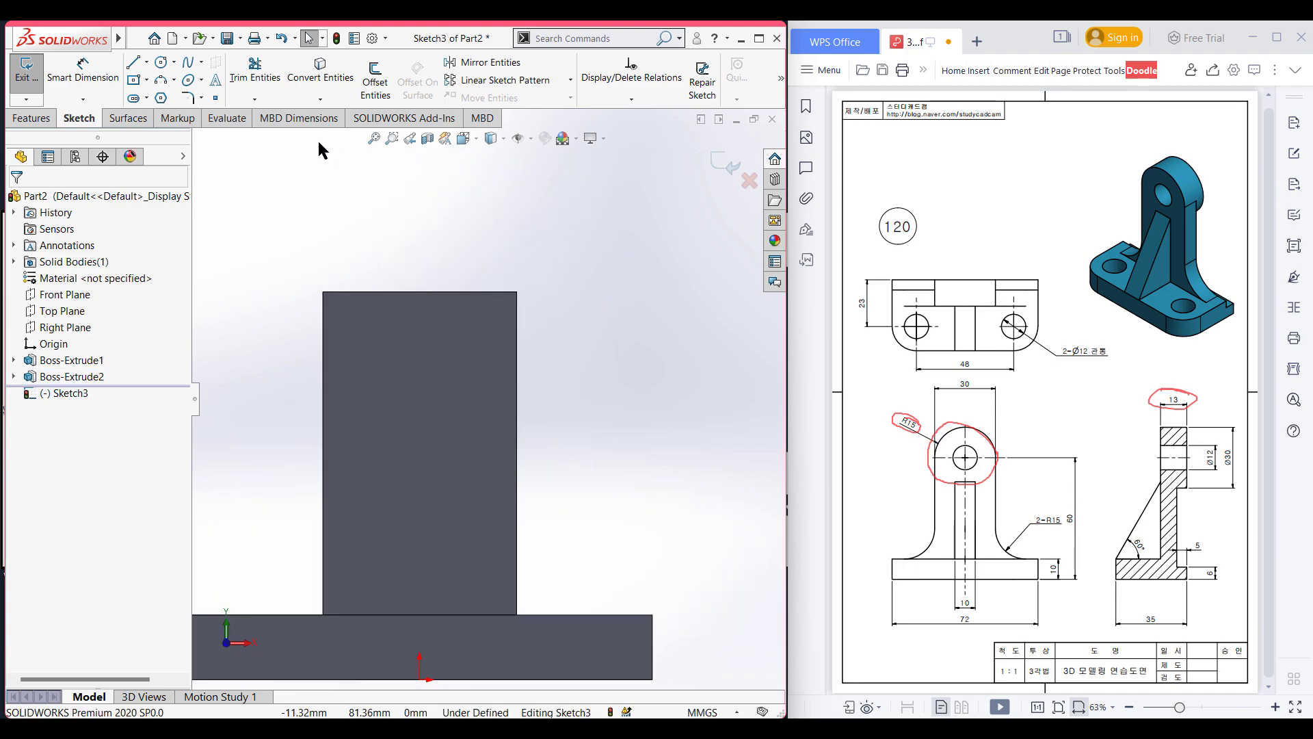
Step: Draw a fully defined 15 mm radius circle centred on the upright's top edge midpoint
click(164, 64)
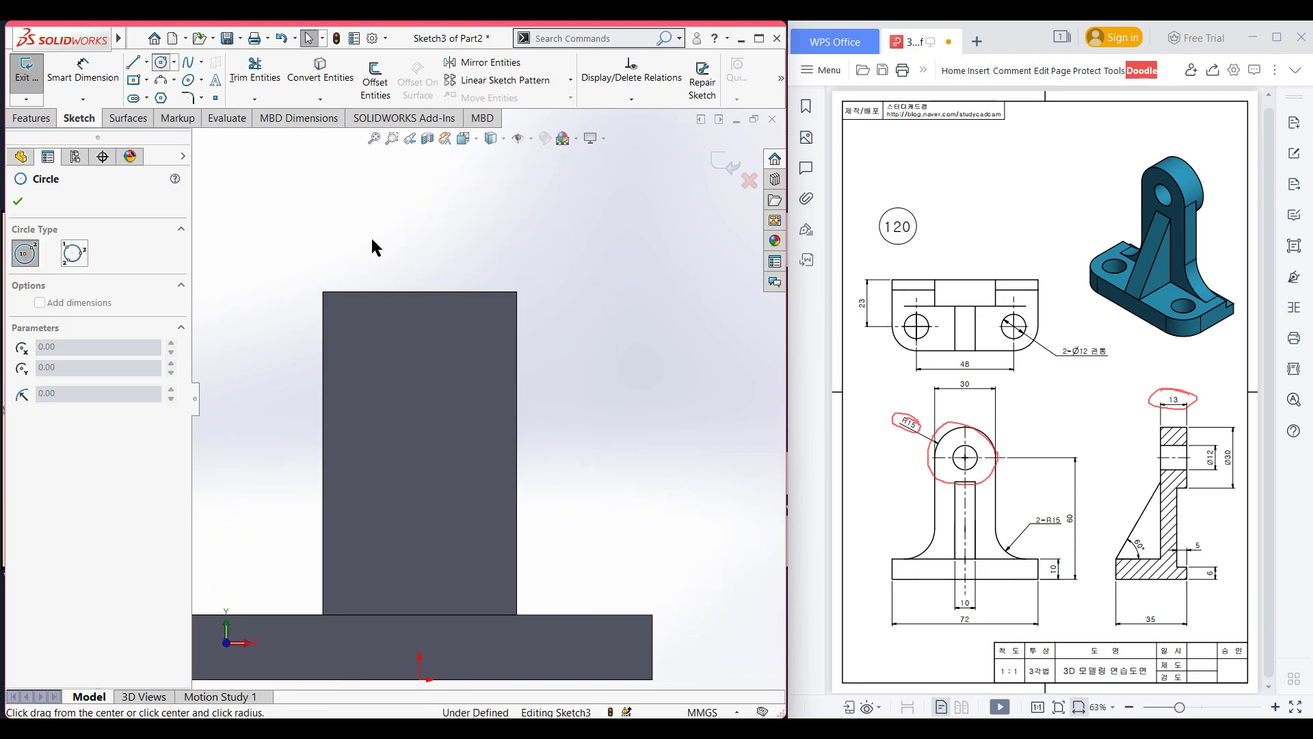
click(420, 292)
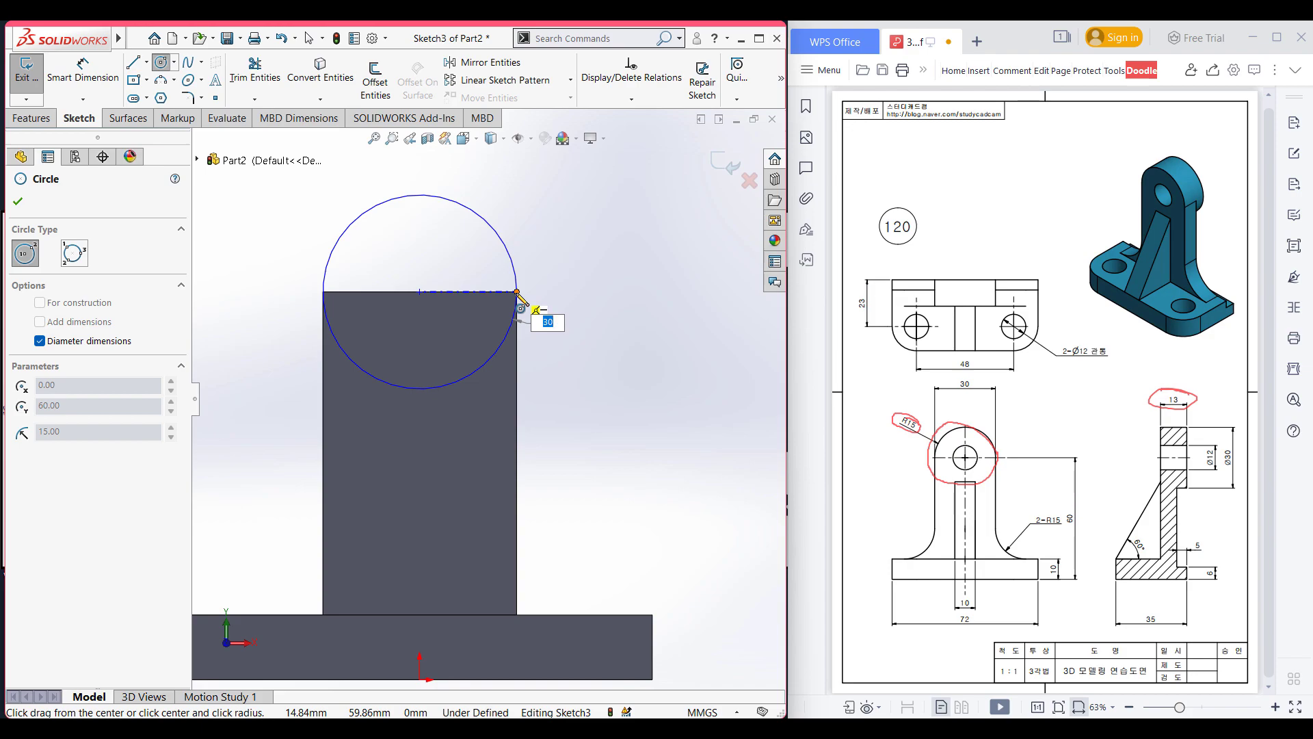
click(517, 292)
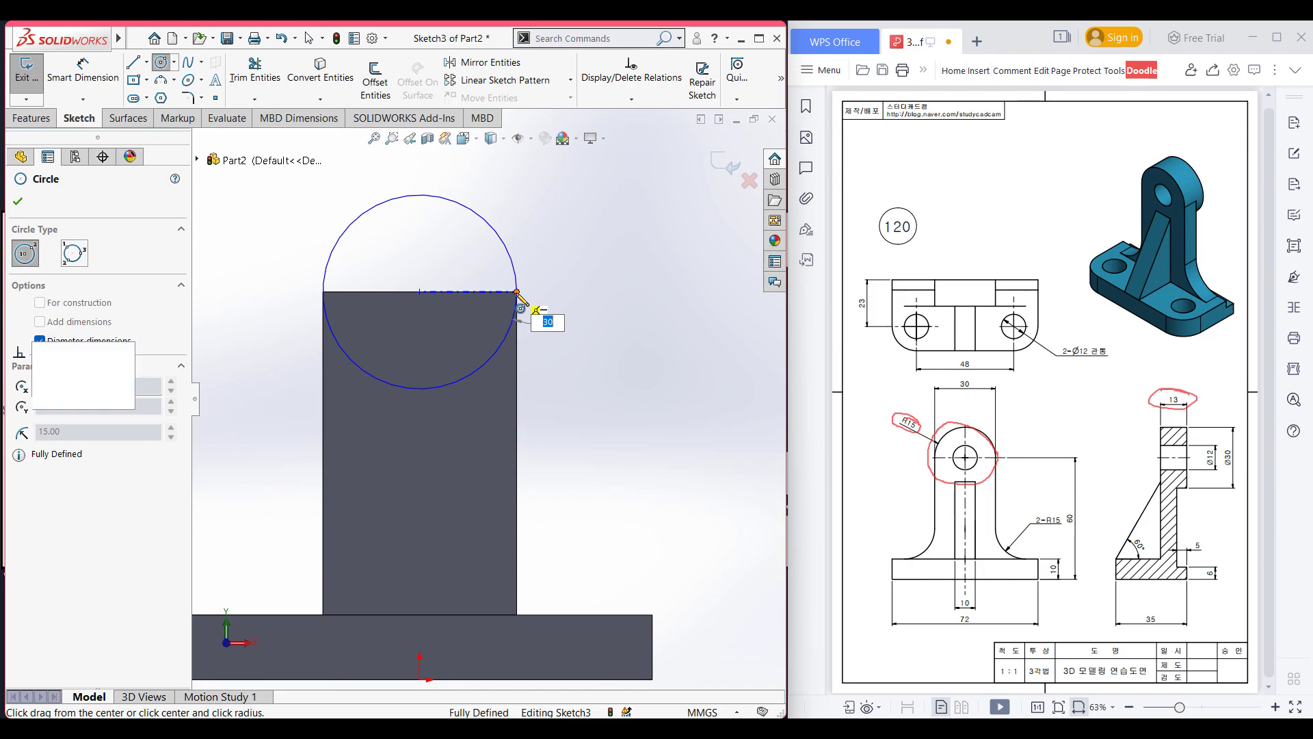
click(19, 203)
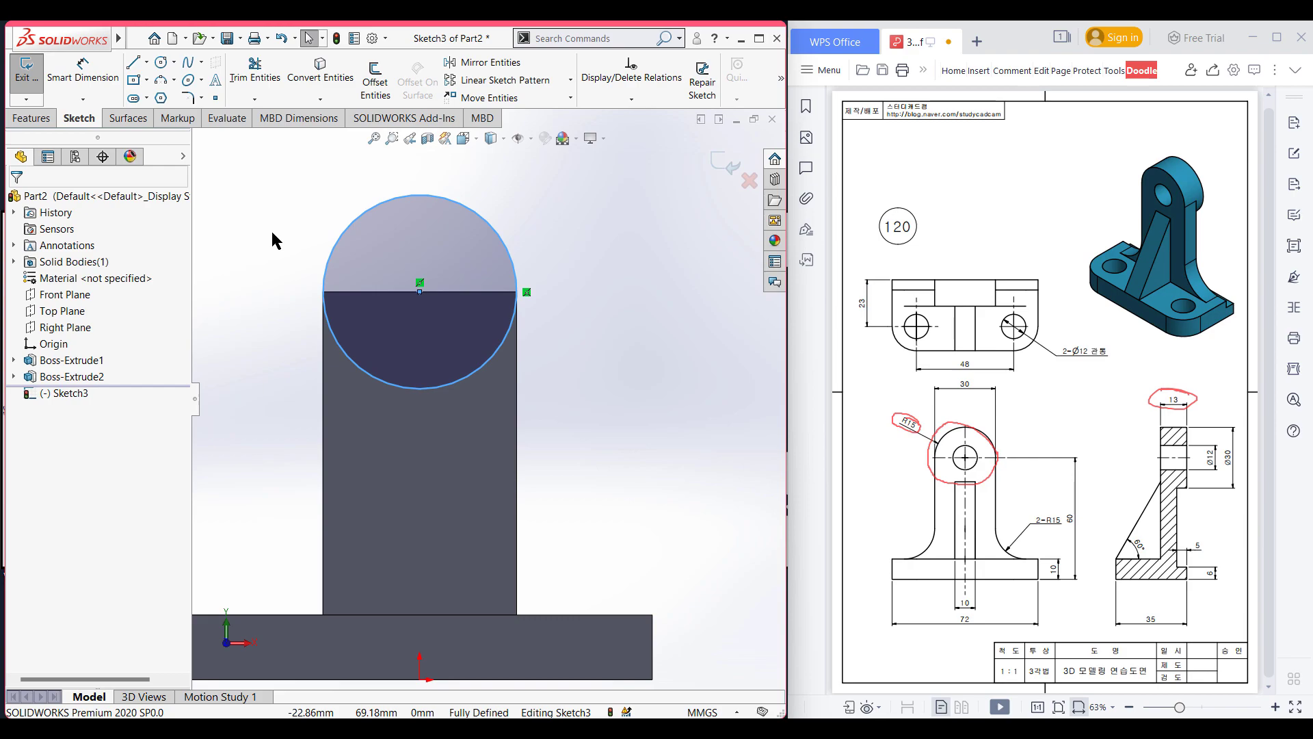
key(ctrl+7)
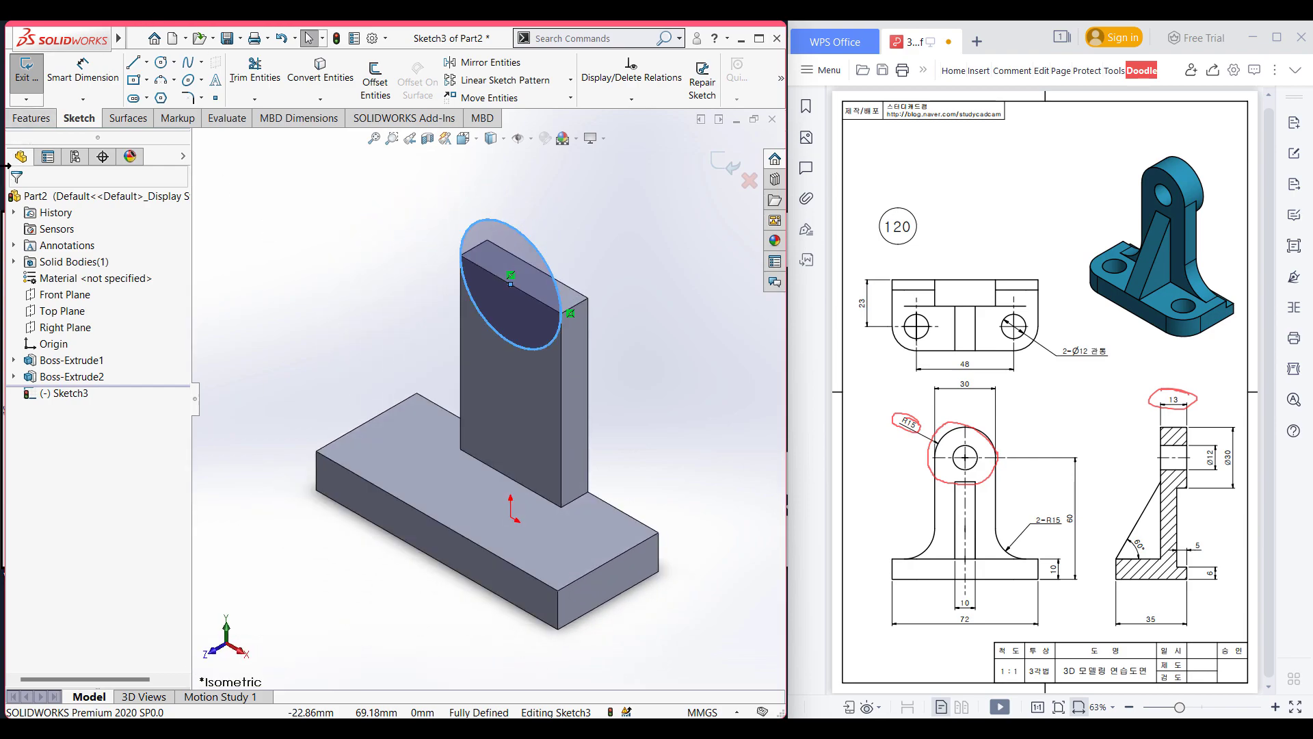
Step: Extrude the circle sketch 13 mm in the reversed direction into the rounded top disc
click(32, 117)
click(31, 80)
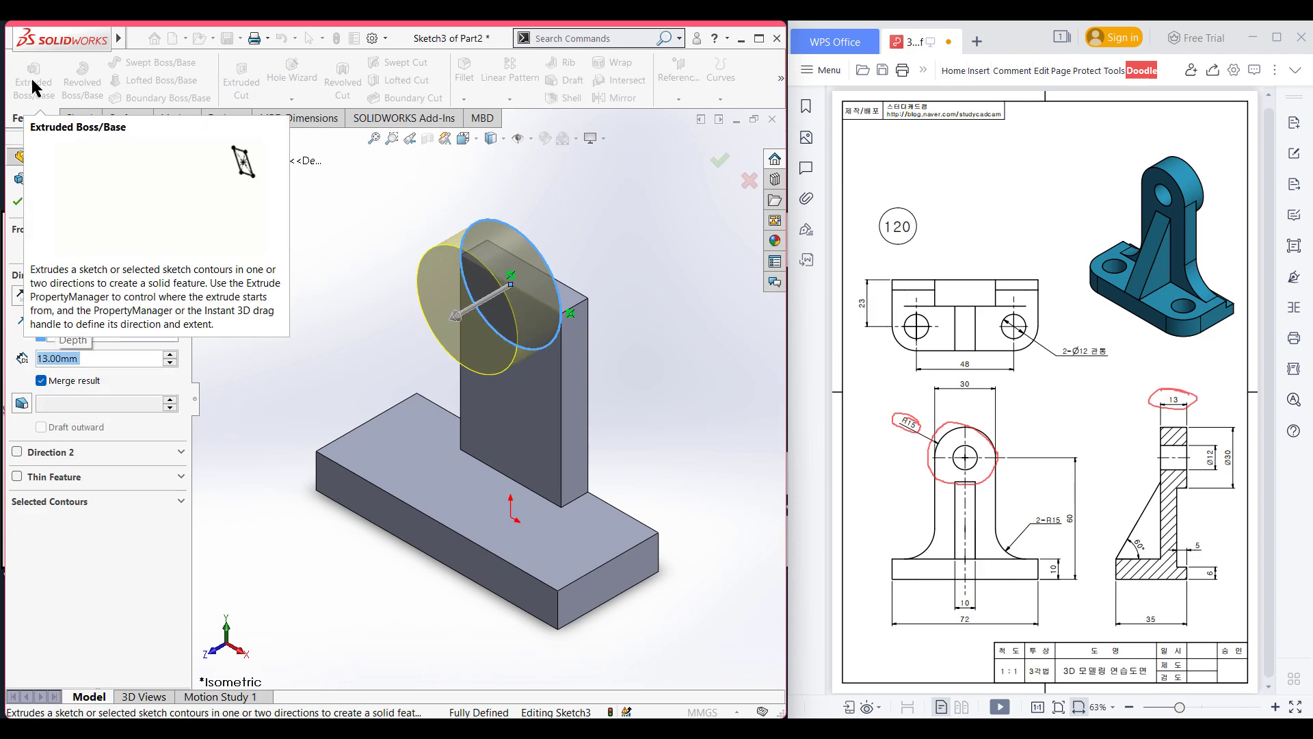
click(21, 296)
click(18, 201)
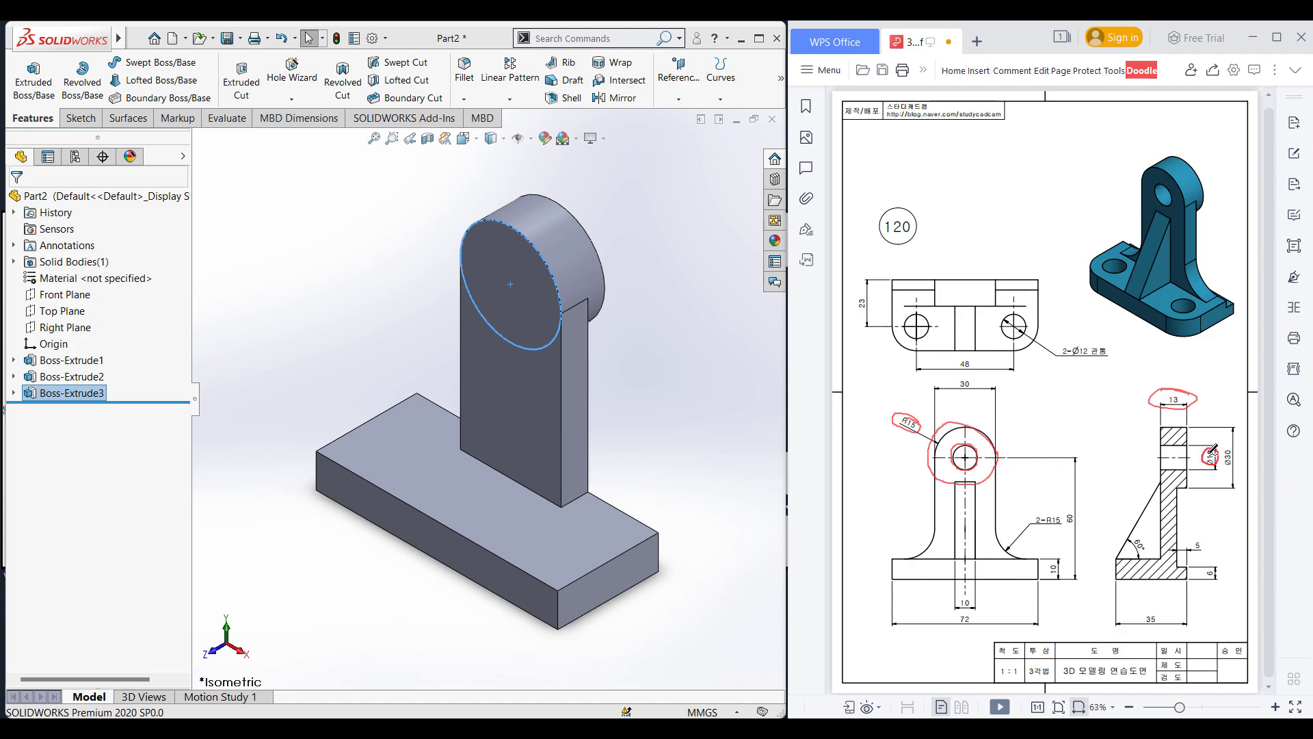
Step: Sketch a 12 mm diameter circle on the upright's face at the arc centre
right_click(539, 312)
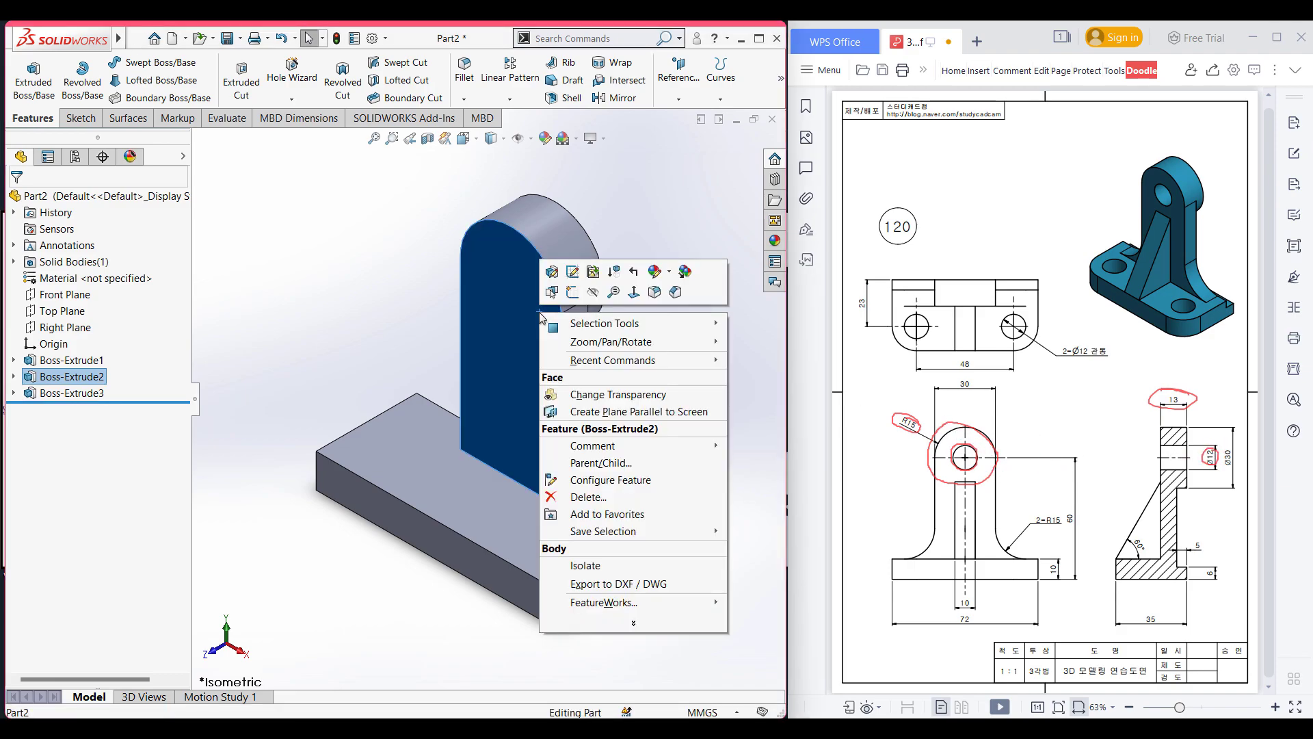
click(577, 296)
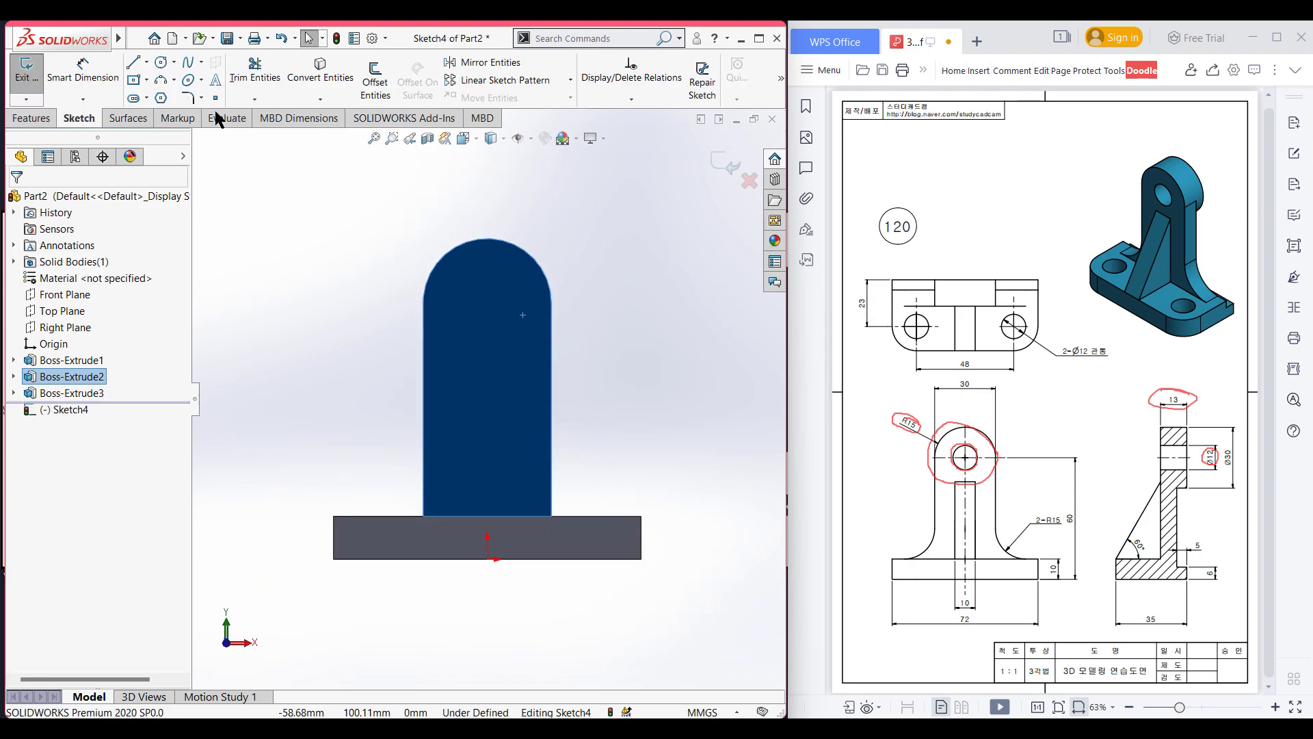
click(160, 63)
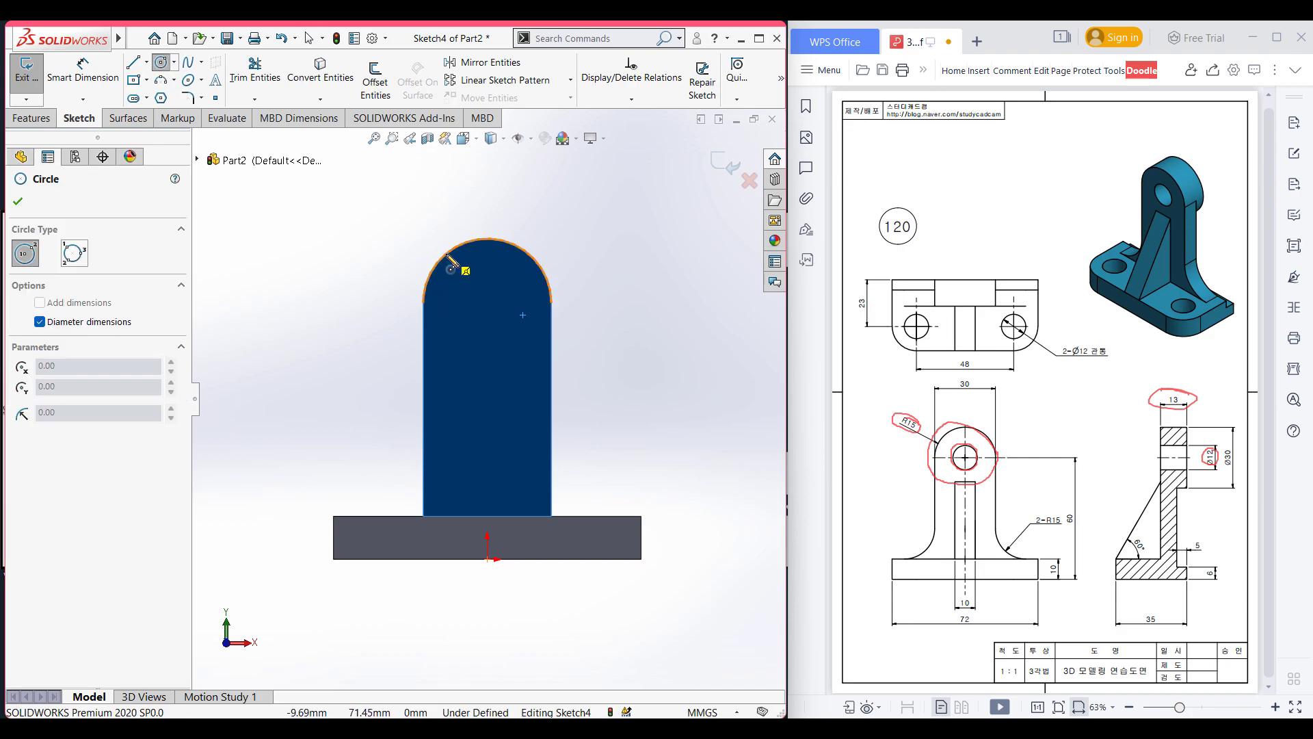
click(487, 303)
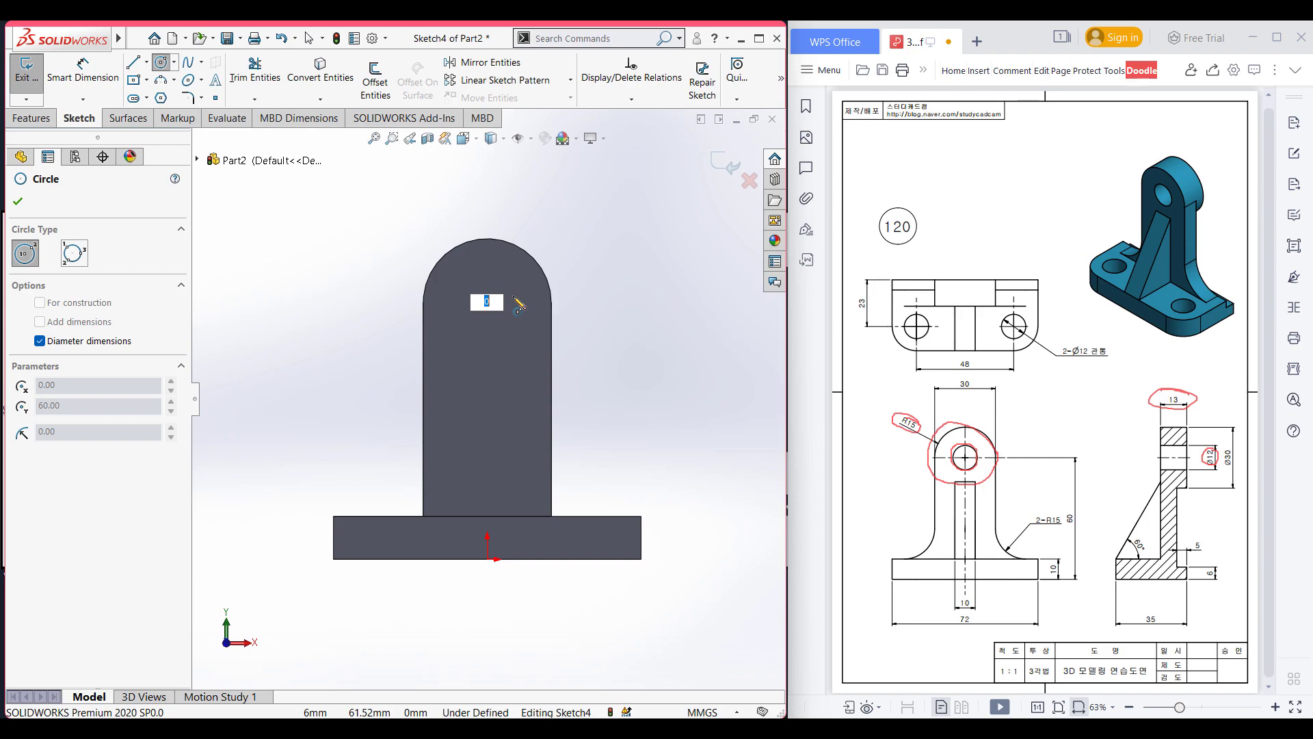
text(12)
key(Return)
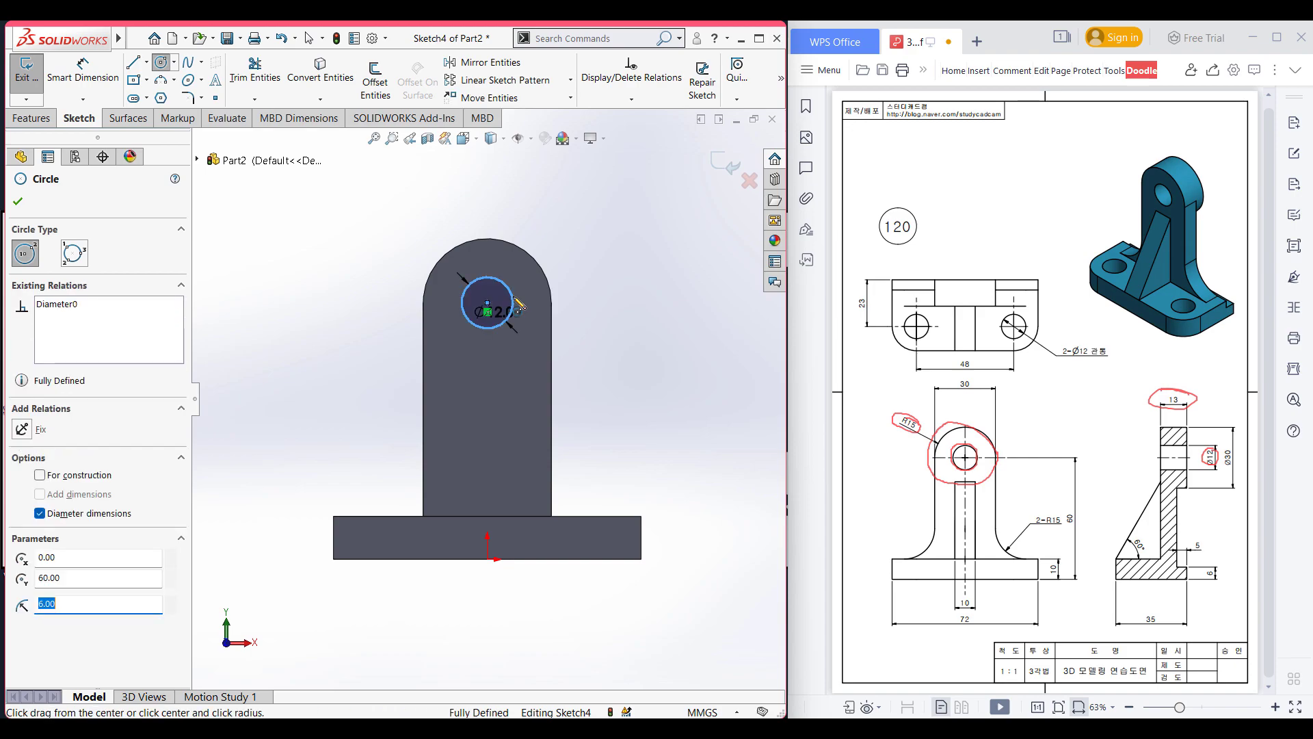
key(ctrl+7)
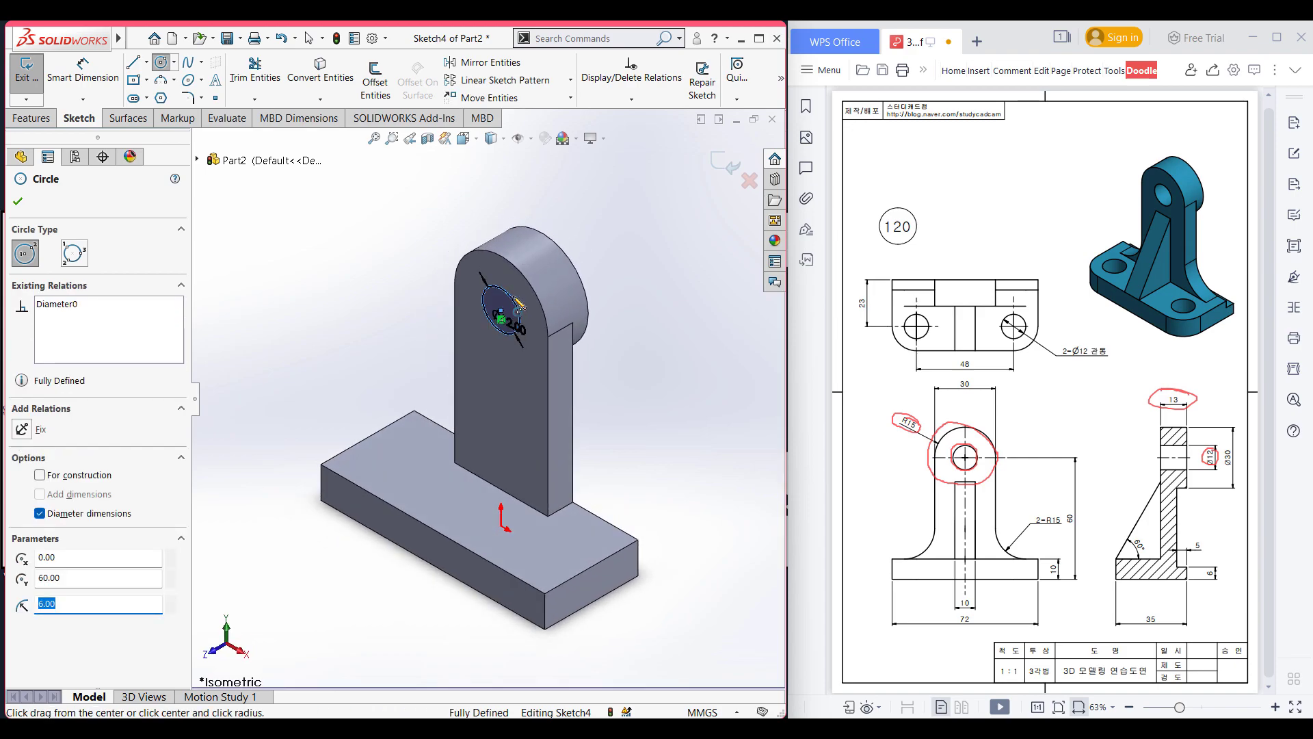
click(18, 200)
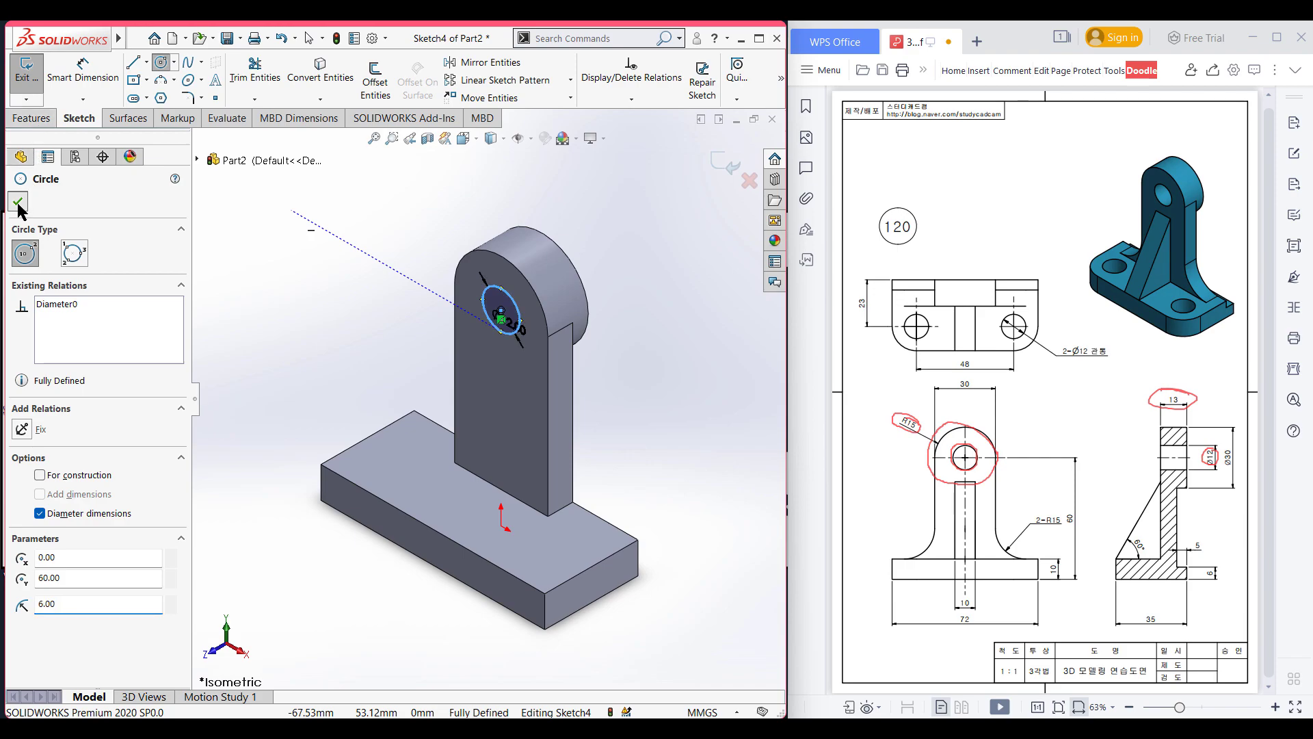
Step: Cut the circle 13 mm deep through the rounded top with Extruded Cut
click(31, 117)
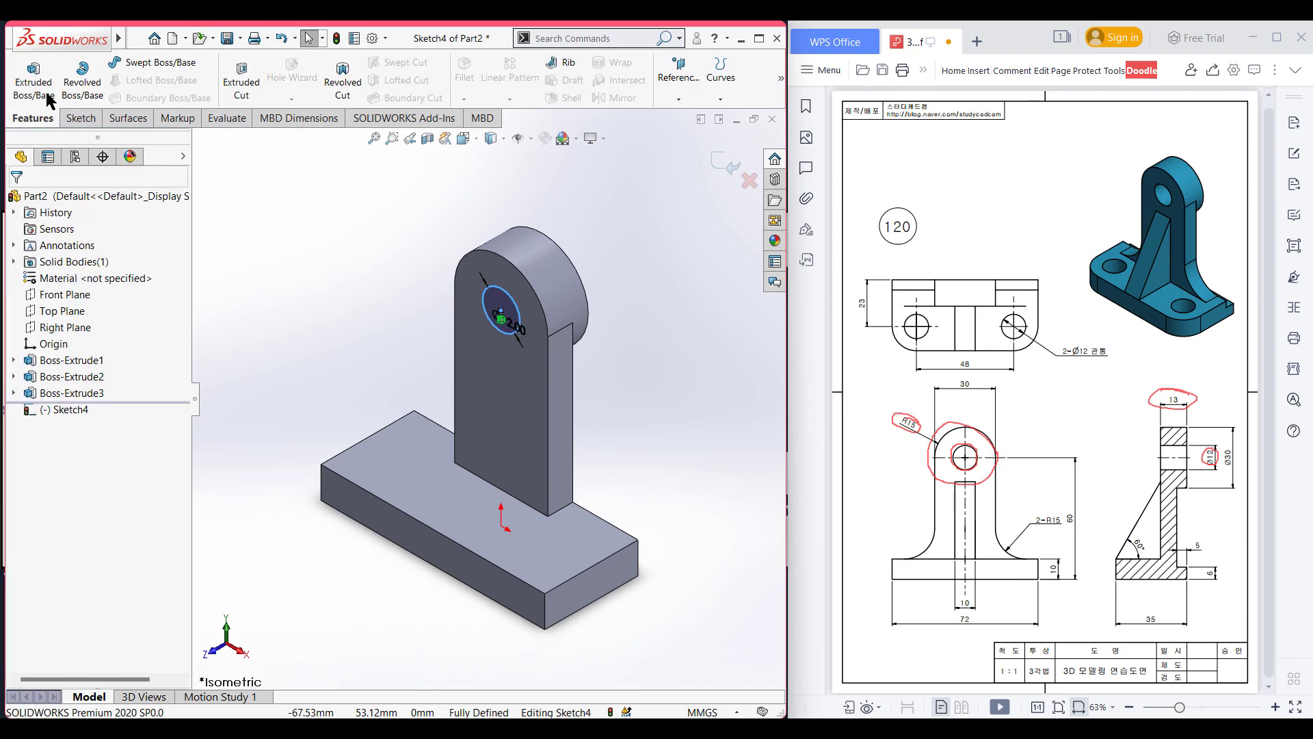
click(241, 82)
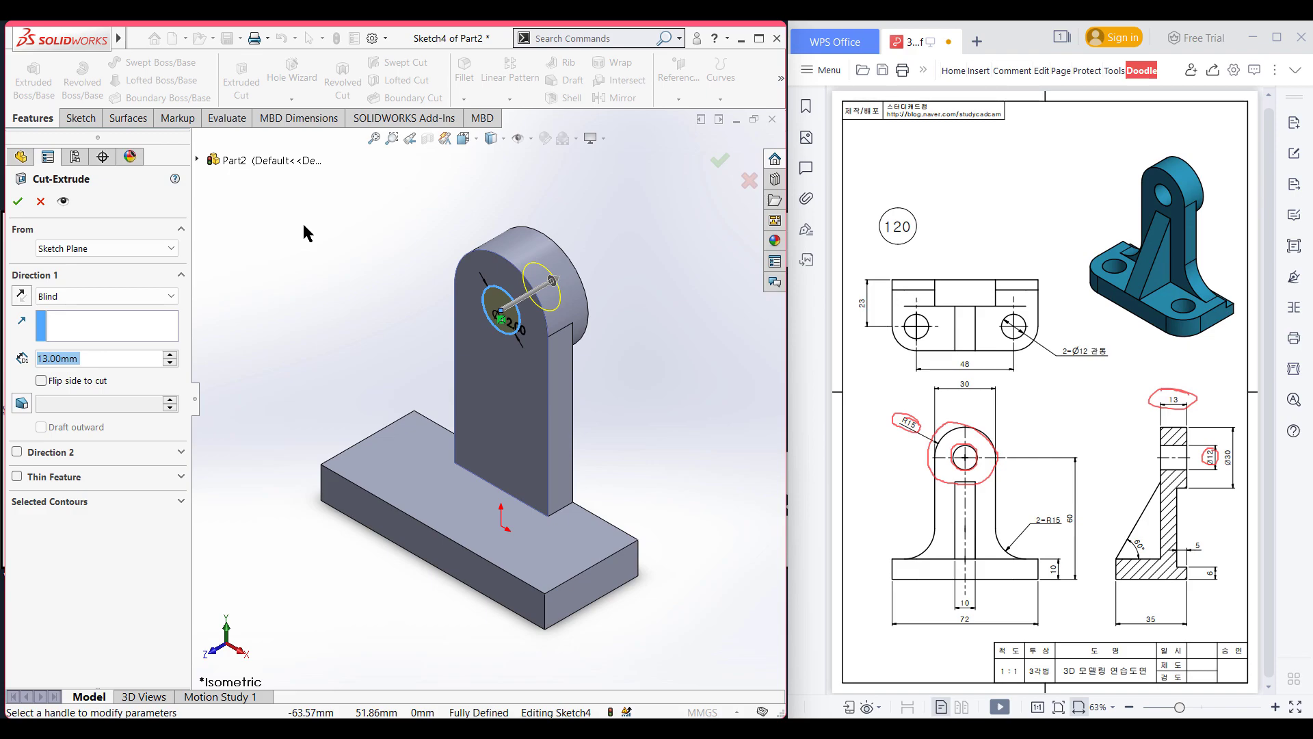
click(17, 202)
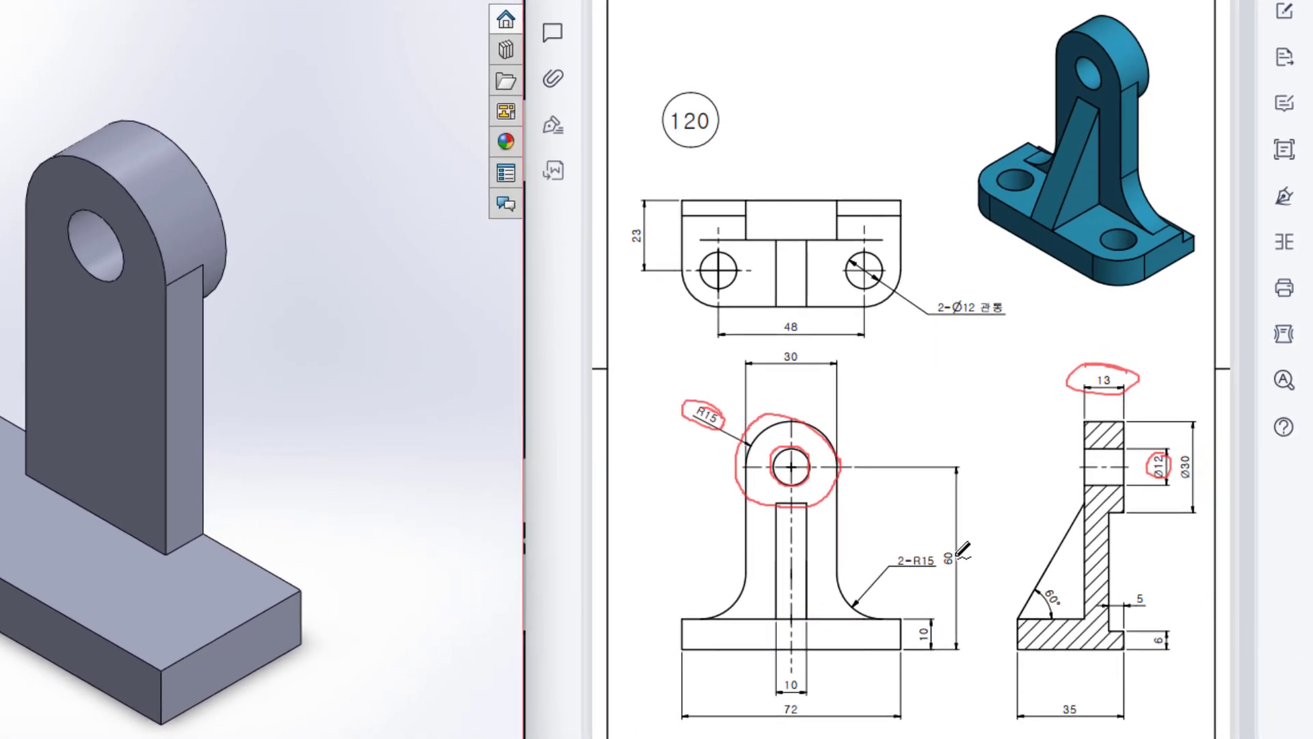
Step: Mark up the PDF drawing in red: trace the stem and slanted rib, and circle the 10 dimension
mouse_move(795, 498)
mouse_down()
mouse_move(783, 504)
mouse_move(807, 540)
mouse_move(811, 609)
mouse_move(787, 598)
mouse_move(778, 506)
mouse_up()
mouse_move(1026, 612)
mouse_down()
mouse_move(1087, 502)
mouse_move(1030, 614)
mouse_move(1053, 585)
mouse_move(1041, 589)
mouse_move(1061, 607)
mouse_move(1054, 590)
mouse_move(1016, 617)
mouse_move(1095, 610)
mouse_up()
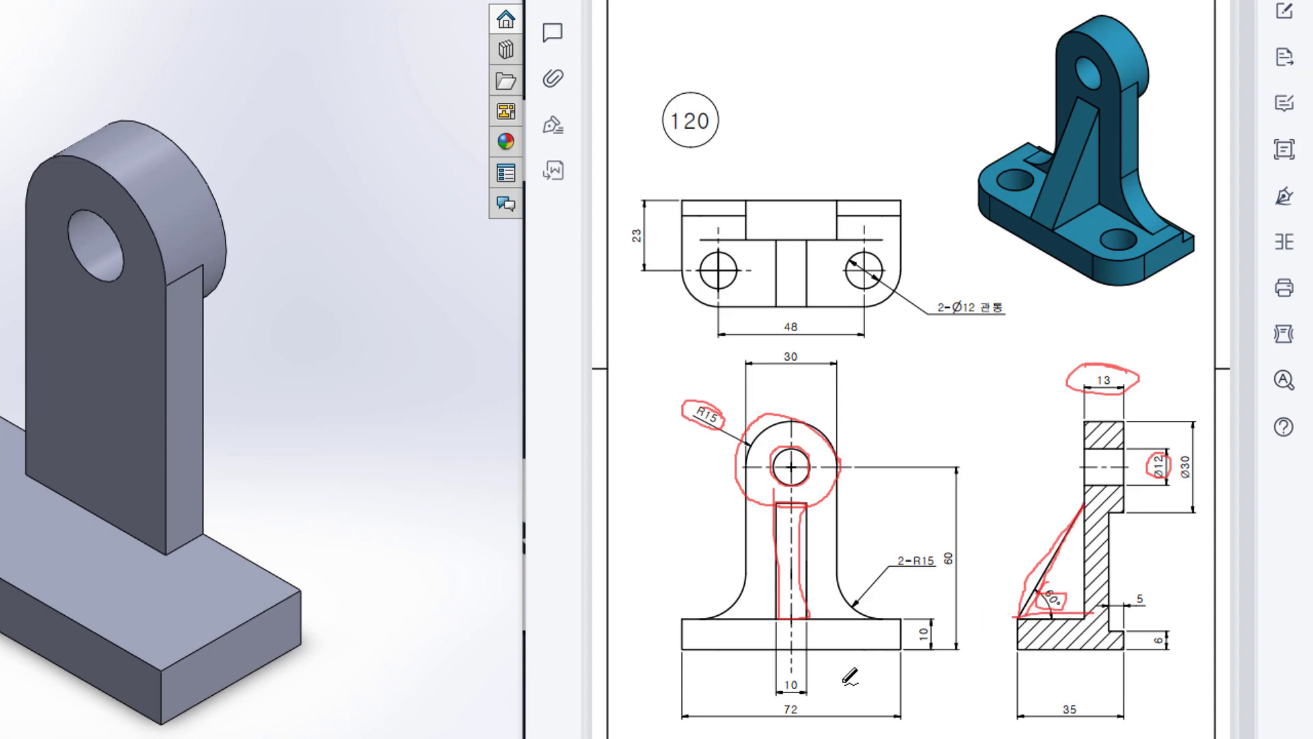
mouse_move(804, 672)
mouse_down()
mouse_move(771, 680)
mouse_move(804, 675)
mouse_up()
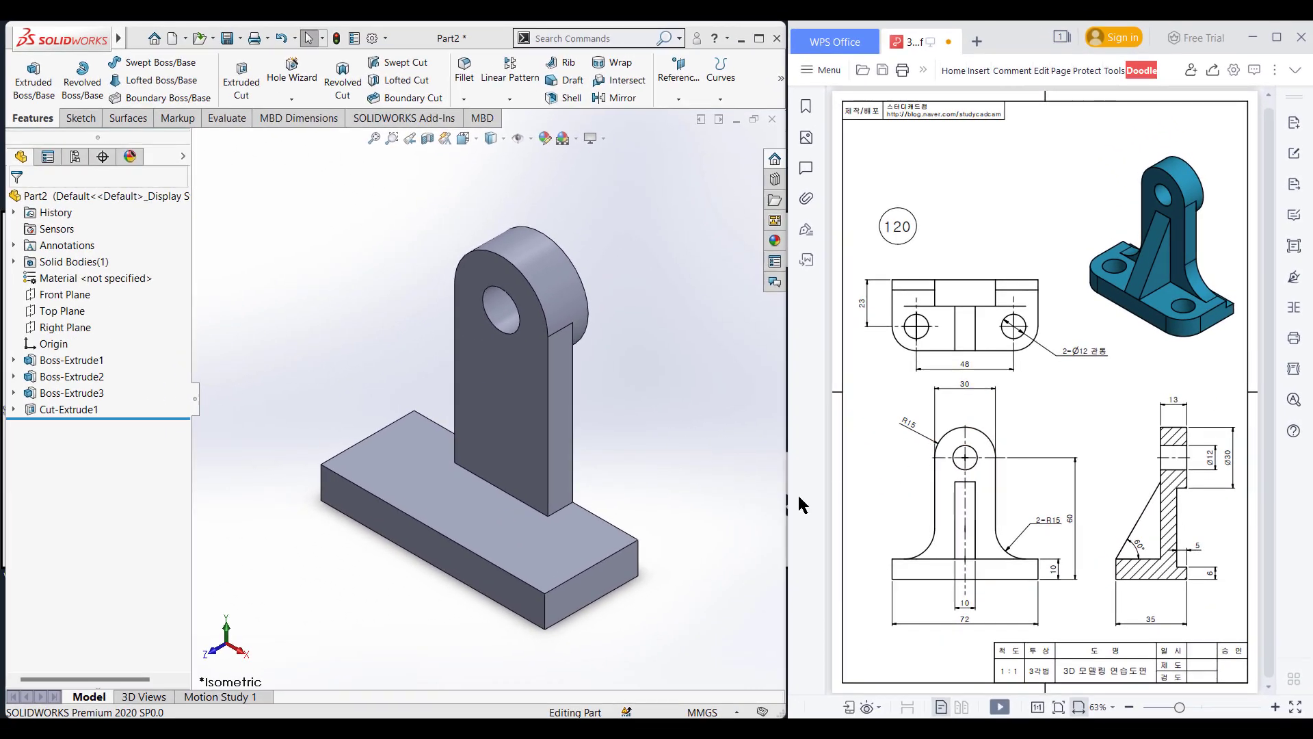
Step: Sketch on the Right Plane a line from the base's top corner to the upright's edge
click(57, 328)
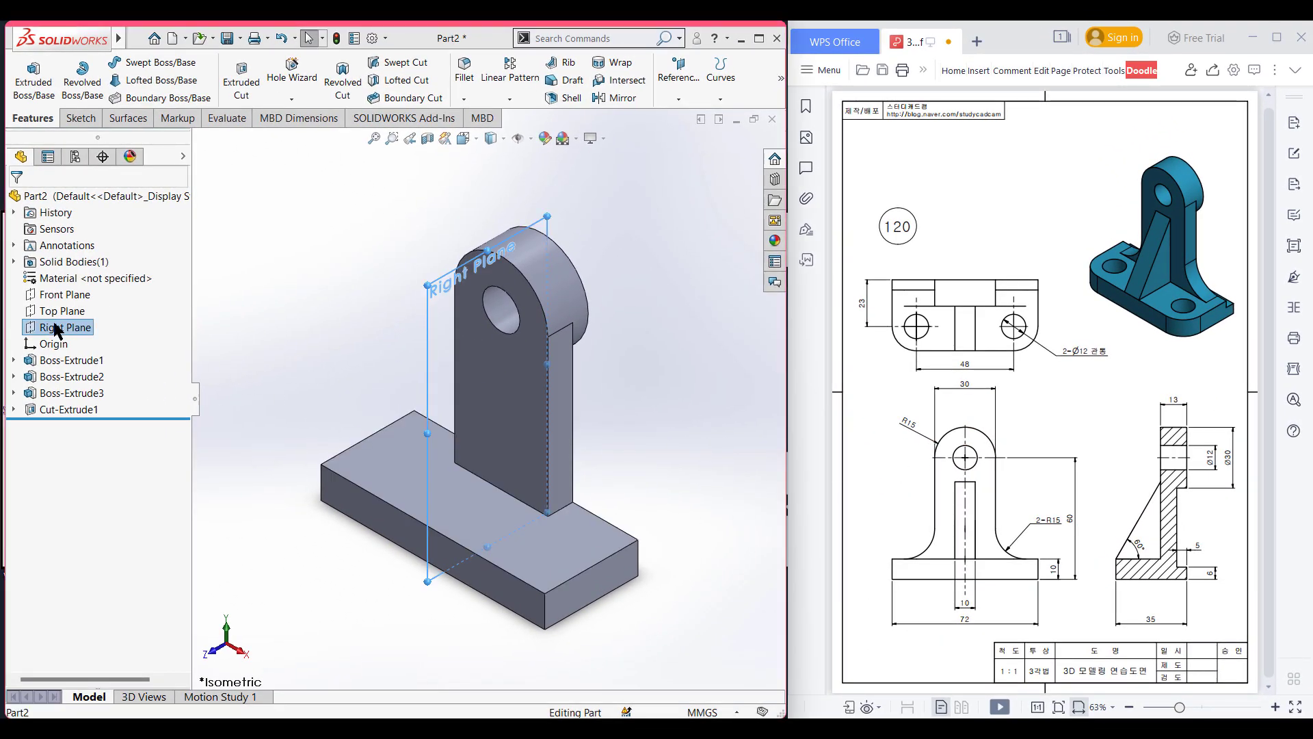
right_click(58, 327)
click(67, 305)
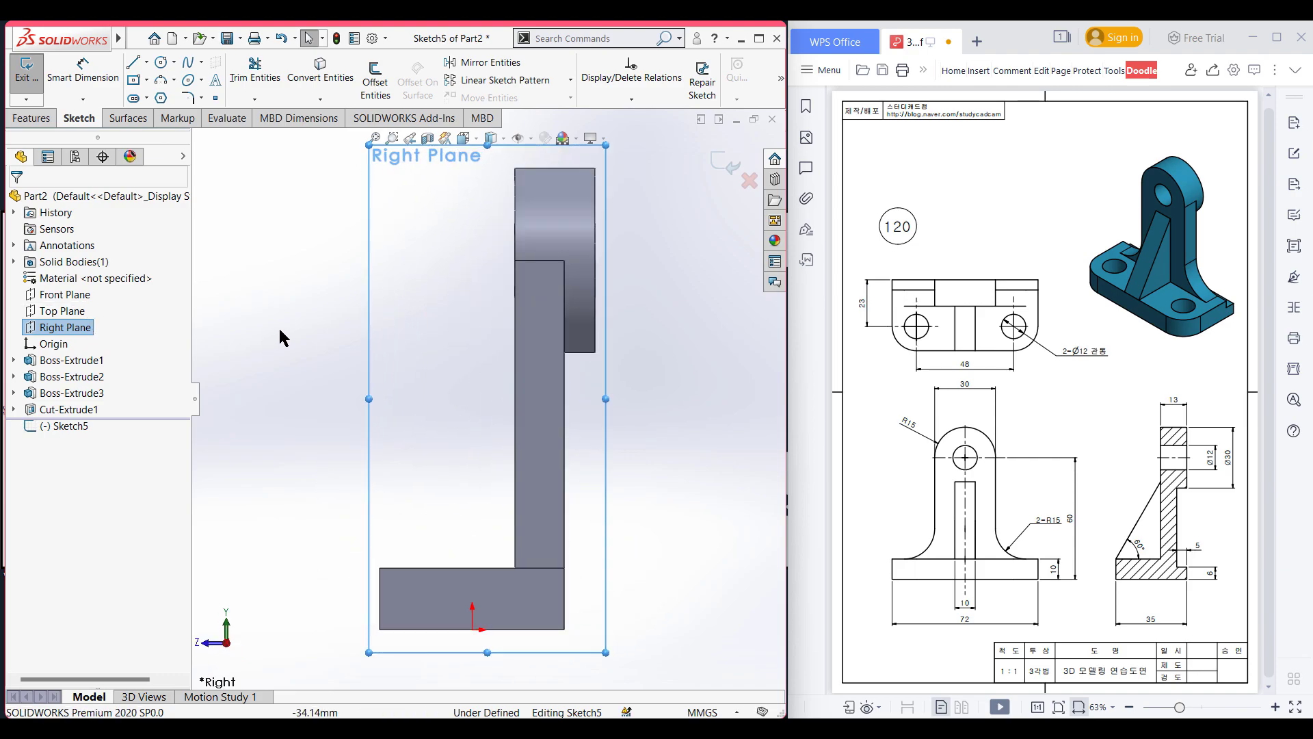
click(133, 63)
click(380, 568)
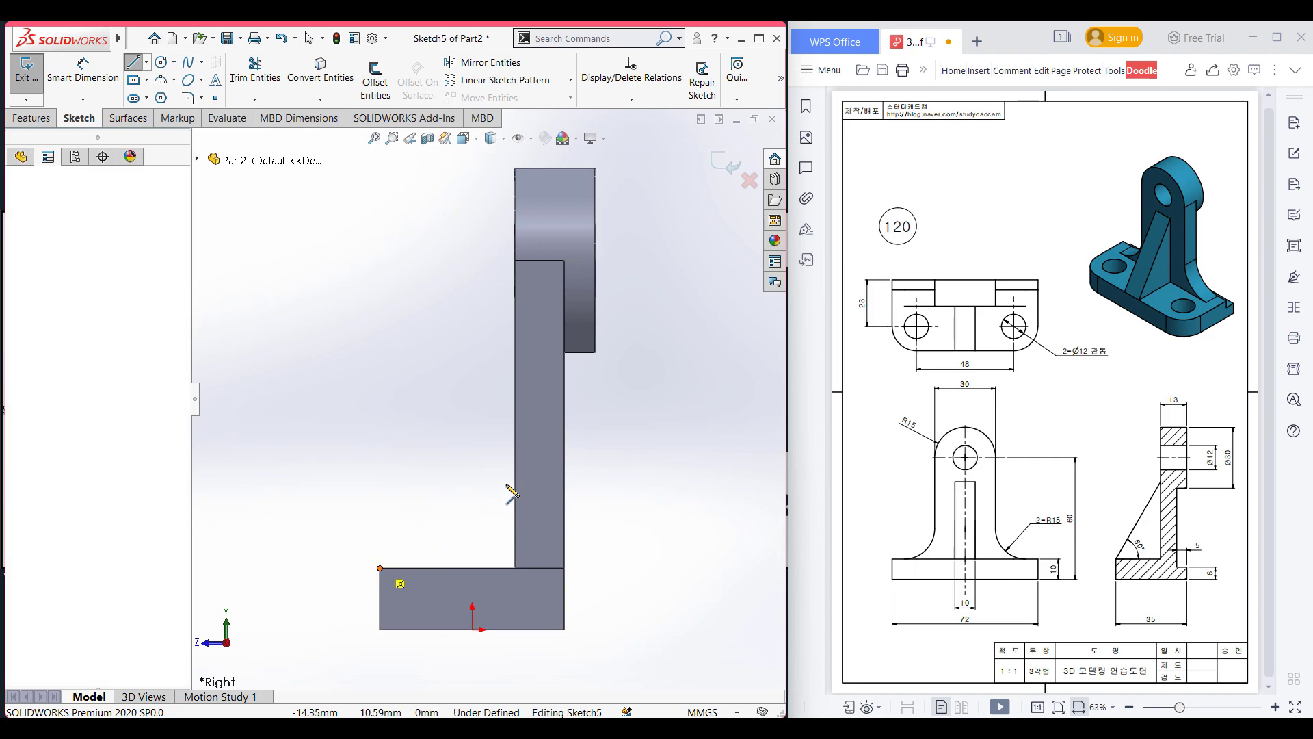
click(517, 465)
key(Escape)
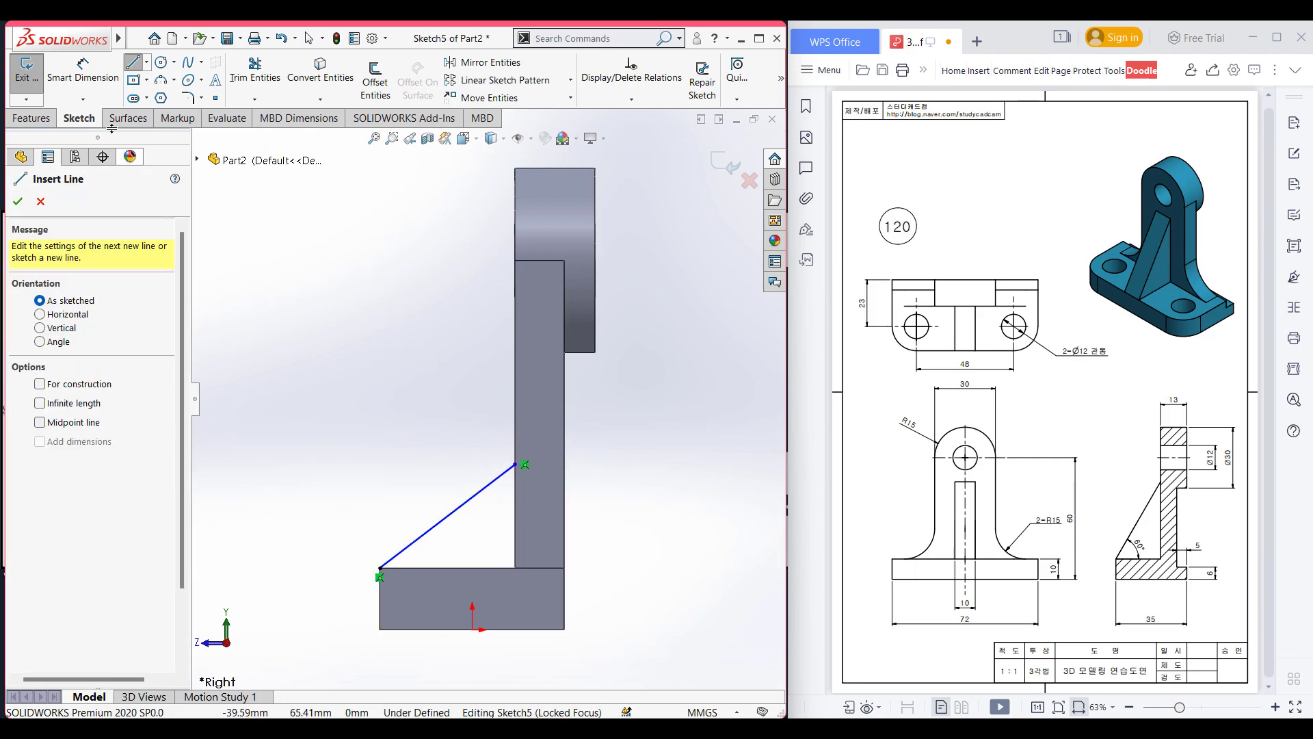
Step: Dimension the slanted line at 60° to the base's top edge
click(83, 69)
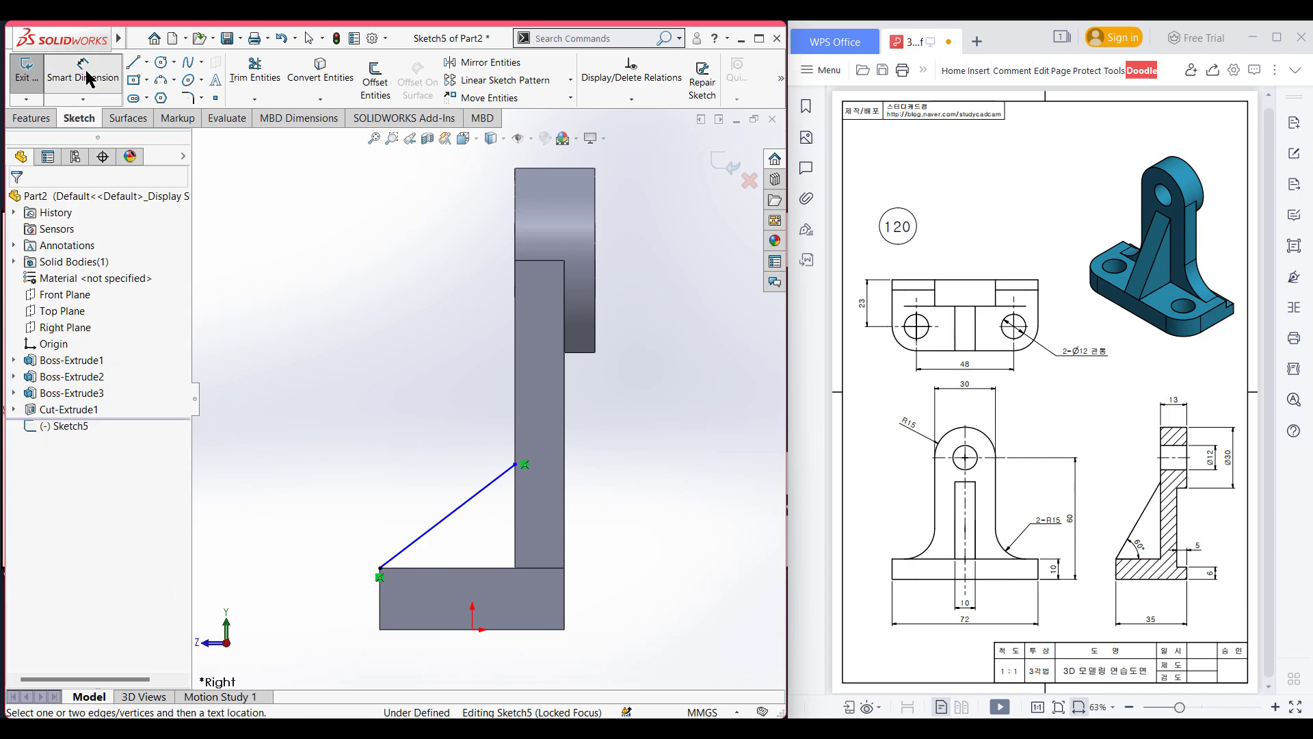
click(413, 539)
click(452, 569)
click(455, 549)
text(60)
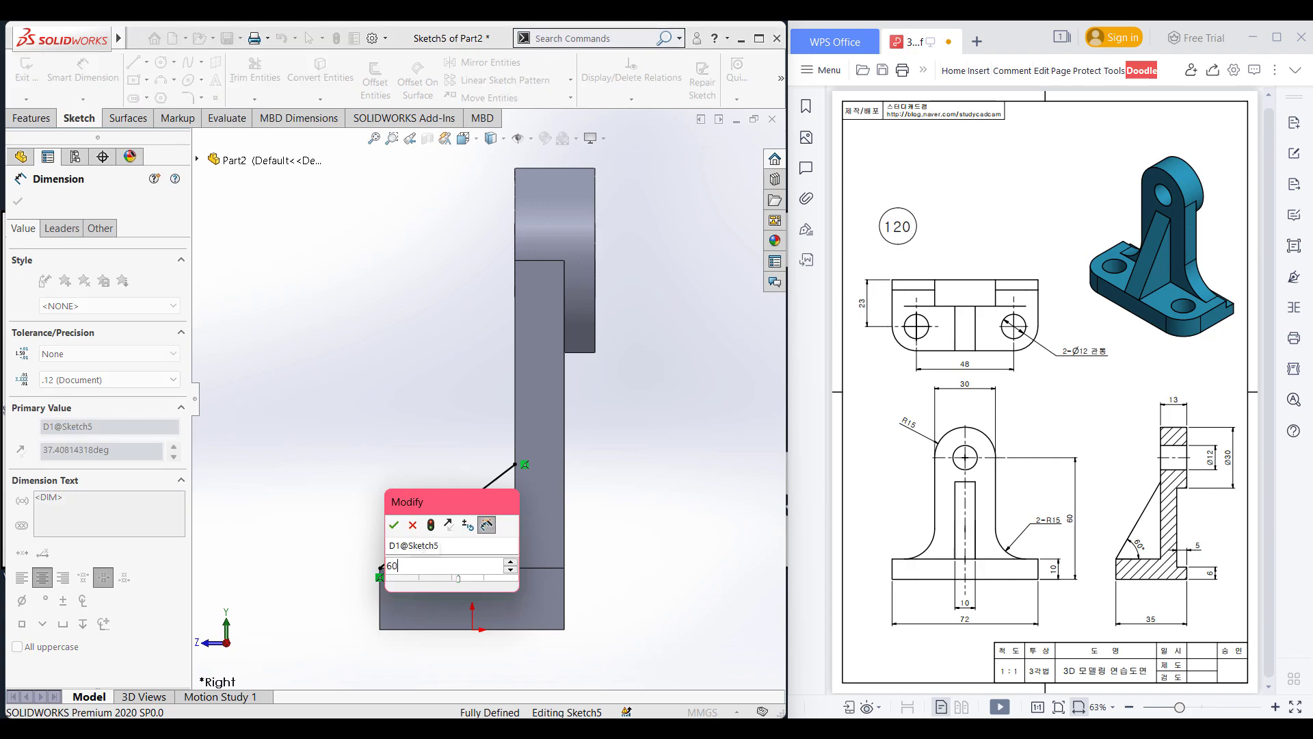
key(Return)
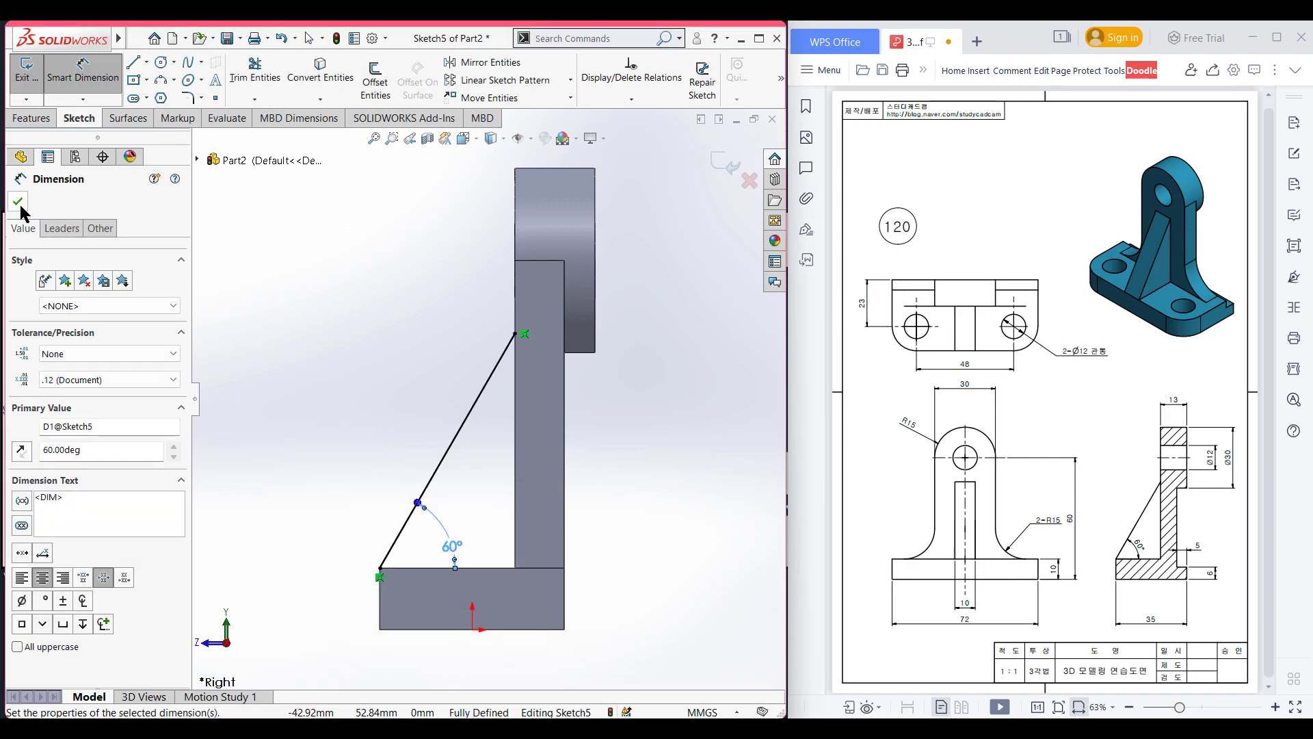
key(Escape)
Step: In isometric view, start a Rib feature from the 60° line
key(ctrl+7)
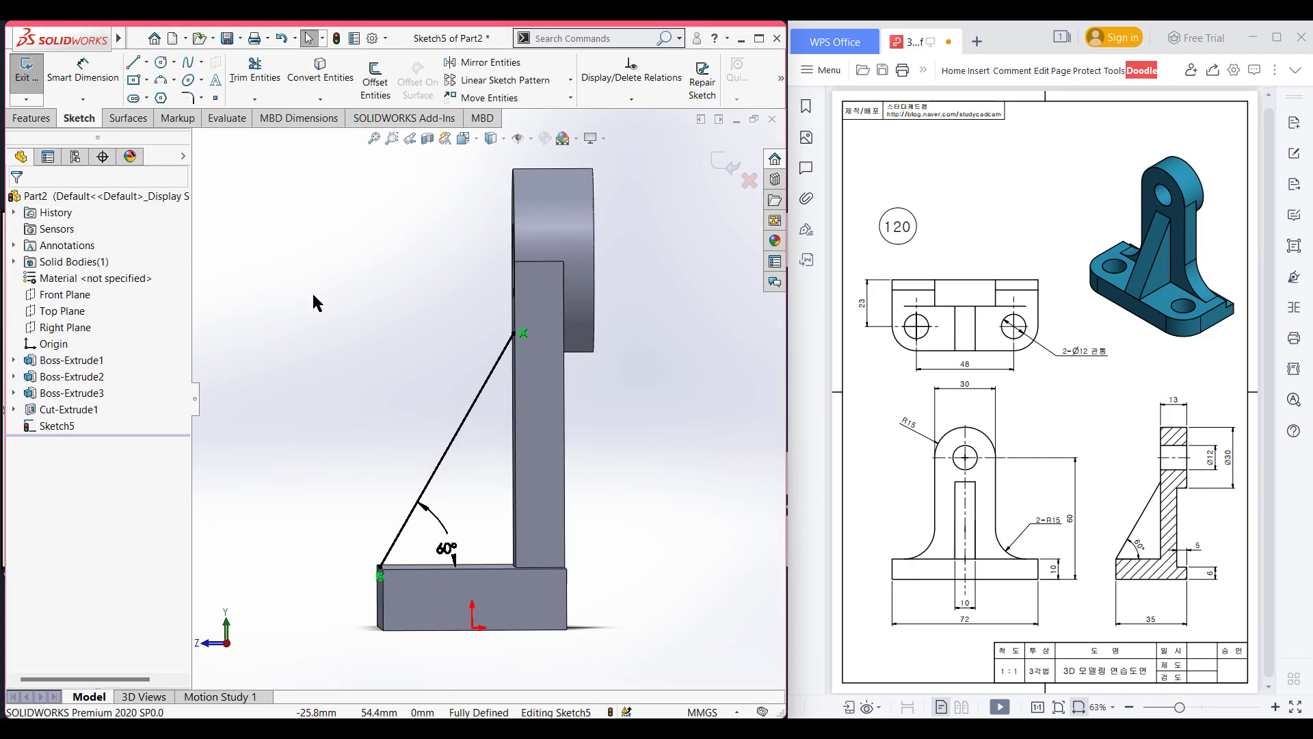
click(37, 116)
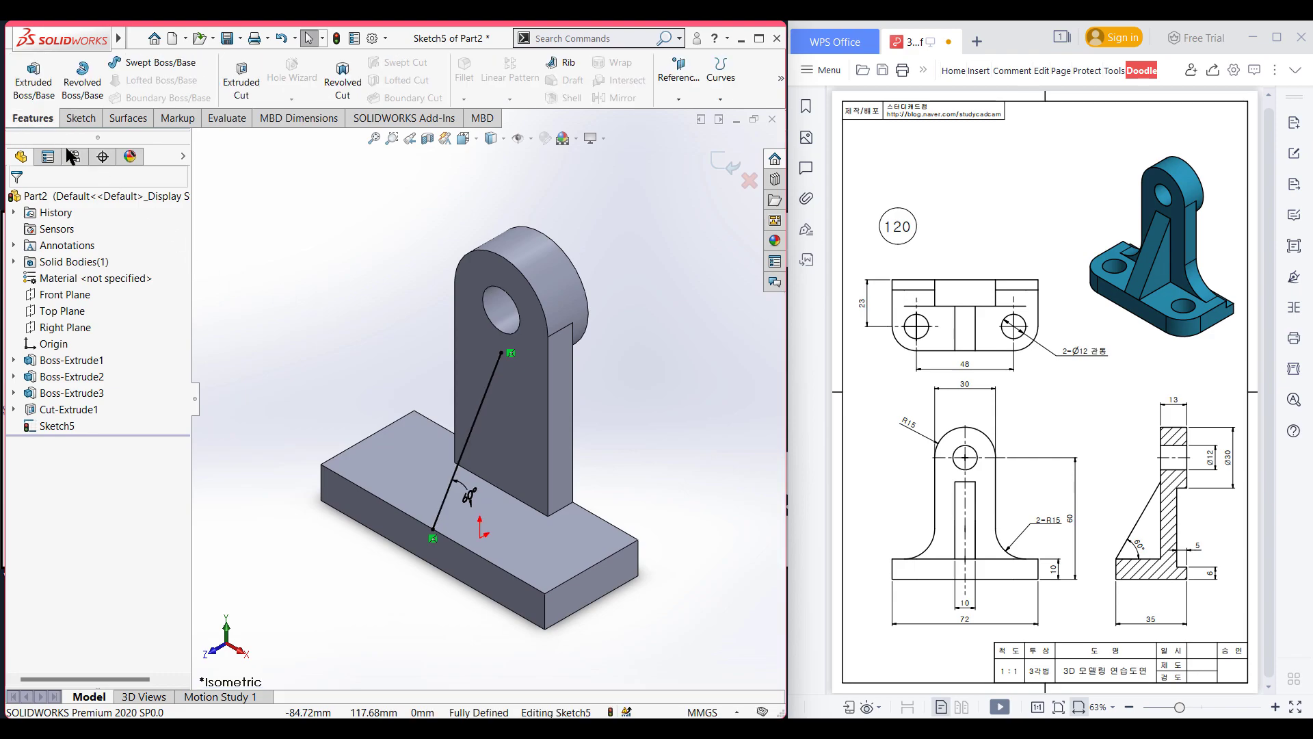
click(577, 61)
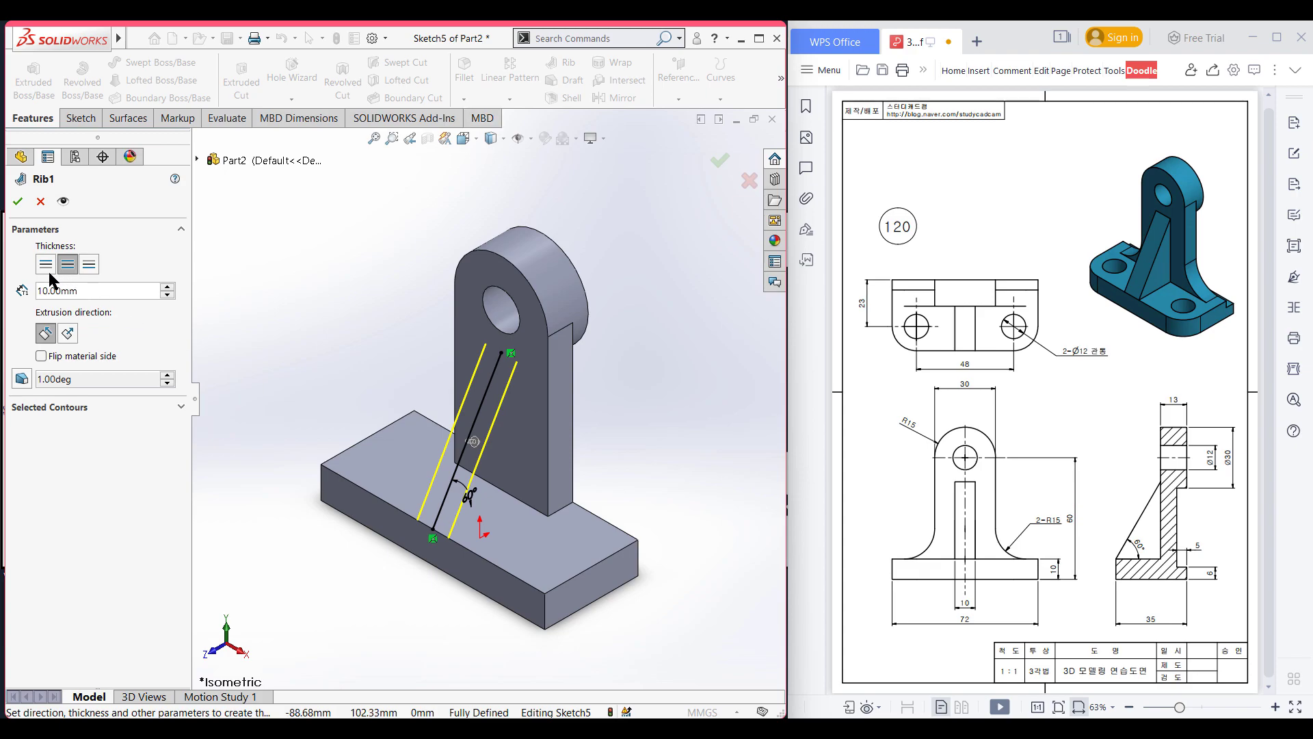
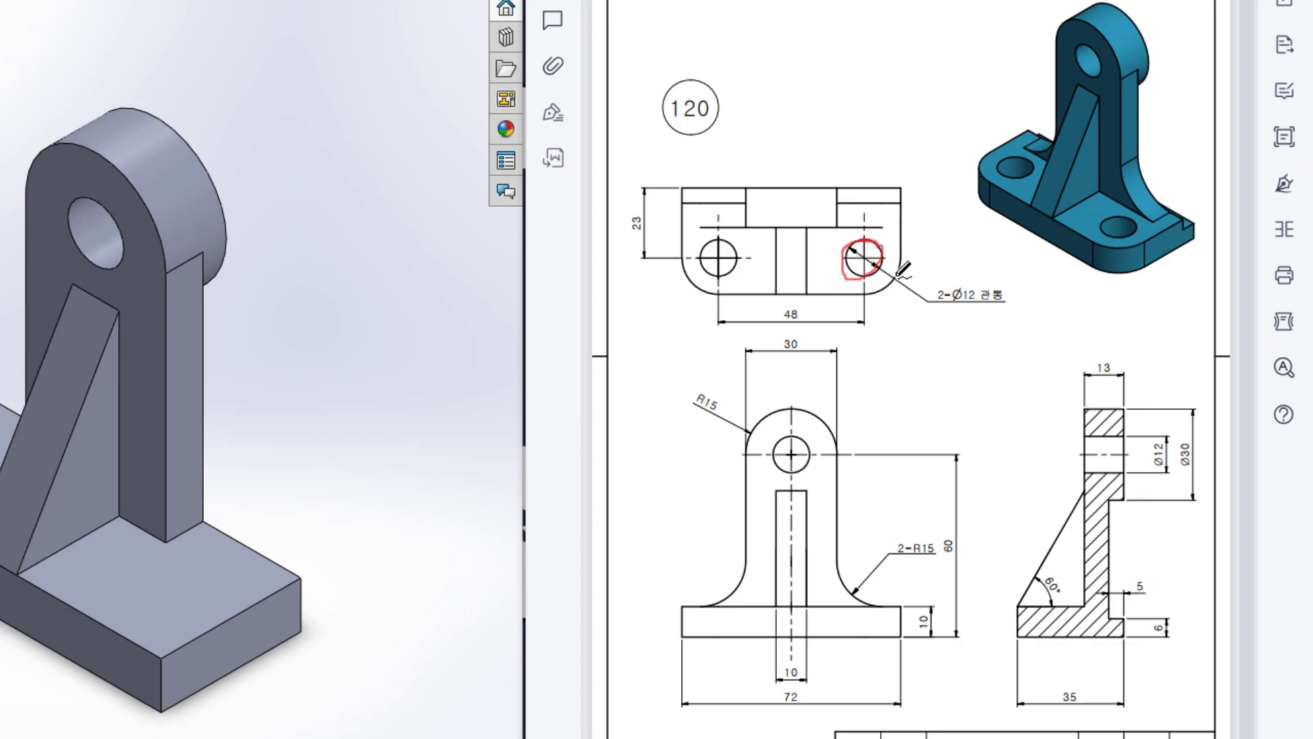
Step: Ring the 2-Ø12 hole note and the 35, 23, 72 and 48 dimensions on drawing 120 in red
mouse_move(954, 279)
mouse_down()
mouse_move(965, 311)
mouse_move(997, 278)
mouse_move(955, 272)
mouse_up()
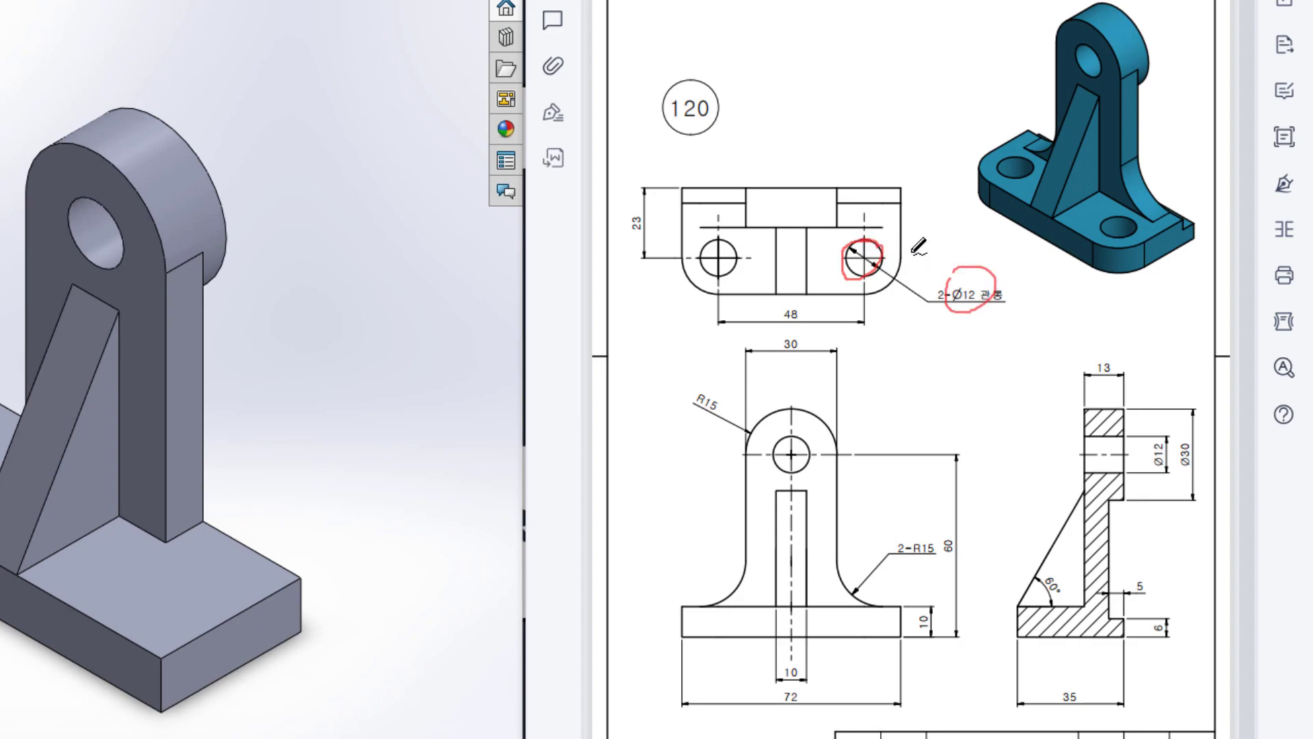
drag(915, 258, 912, 263)
mouse_move(1093, 686)
mouse_down()
mouse_move(1062, 704)
mouse_move(1050, 677)
mouse_move(1097, 682)
mouse_up()
drag(916, 258, 921, 287)
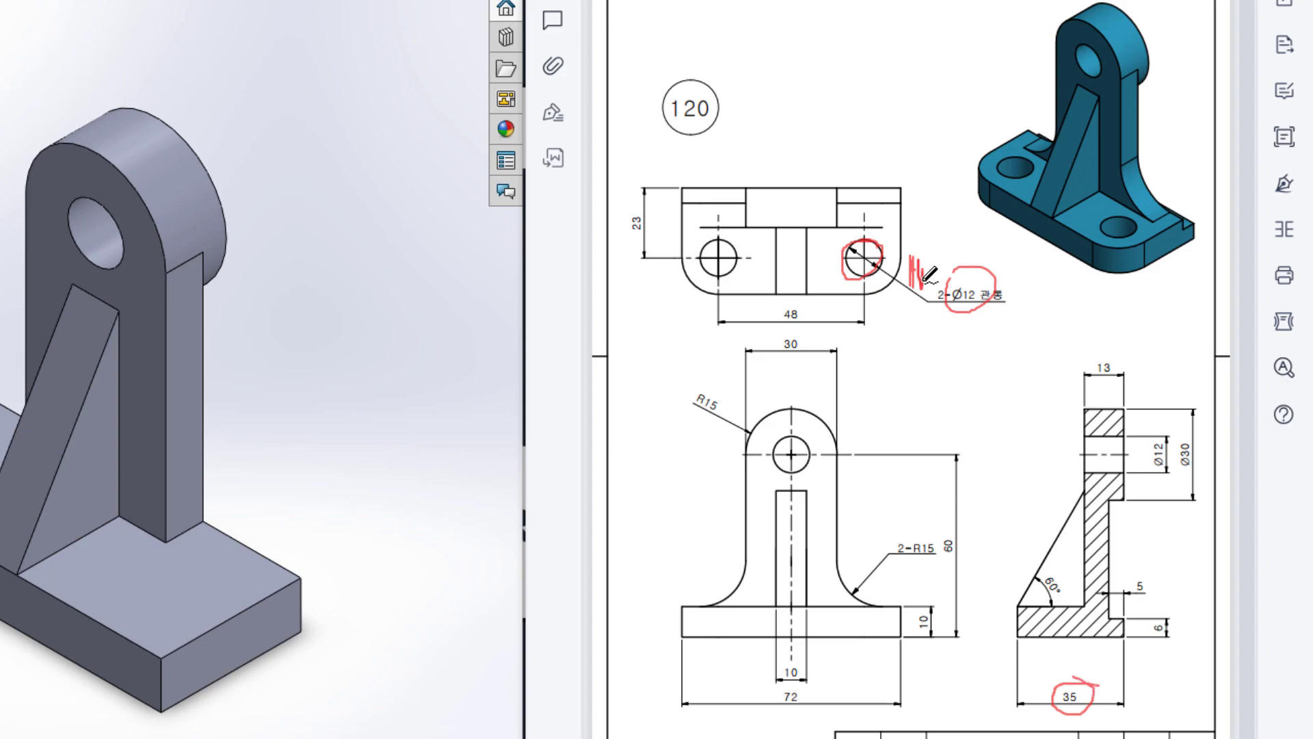
mouse_move(655, 200)
mouse_down()
mouse_move(639, 232)
mouse_move(648, 199)
mouse_up()
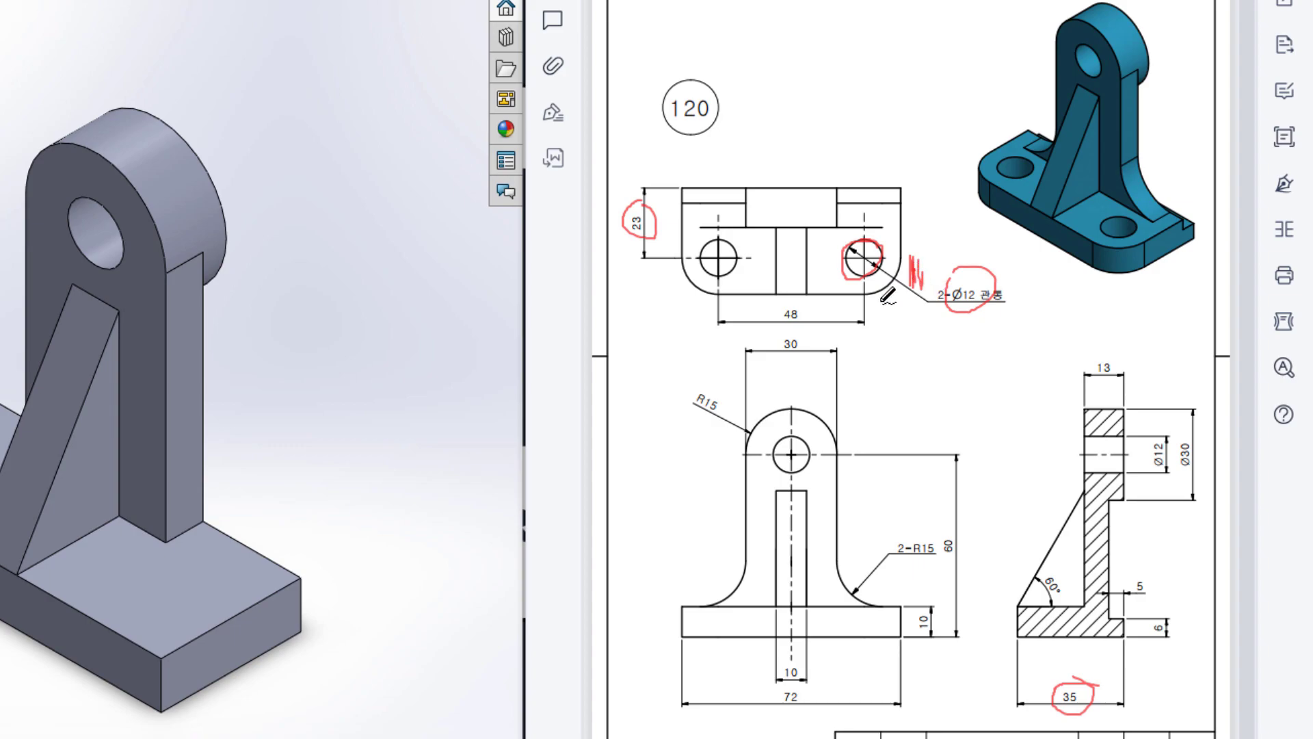
drag(901, 298, 873, 314)
mouse_move(804, 689)
mouse_down()
mouse_move(778, 697)
mouse_move(806, 681)
mouse_up()
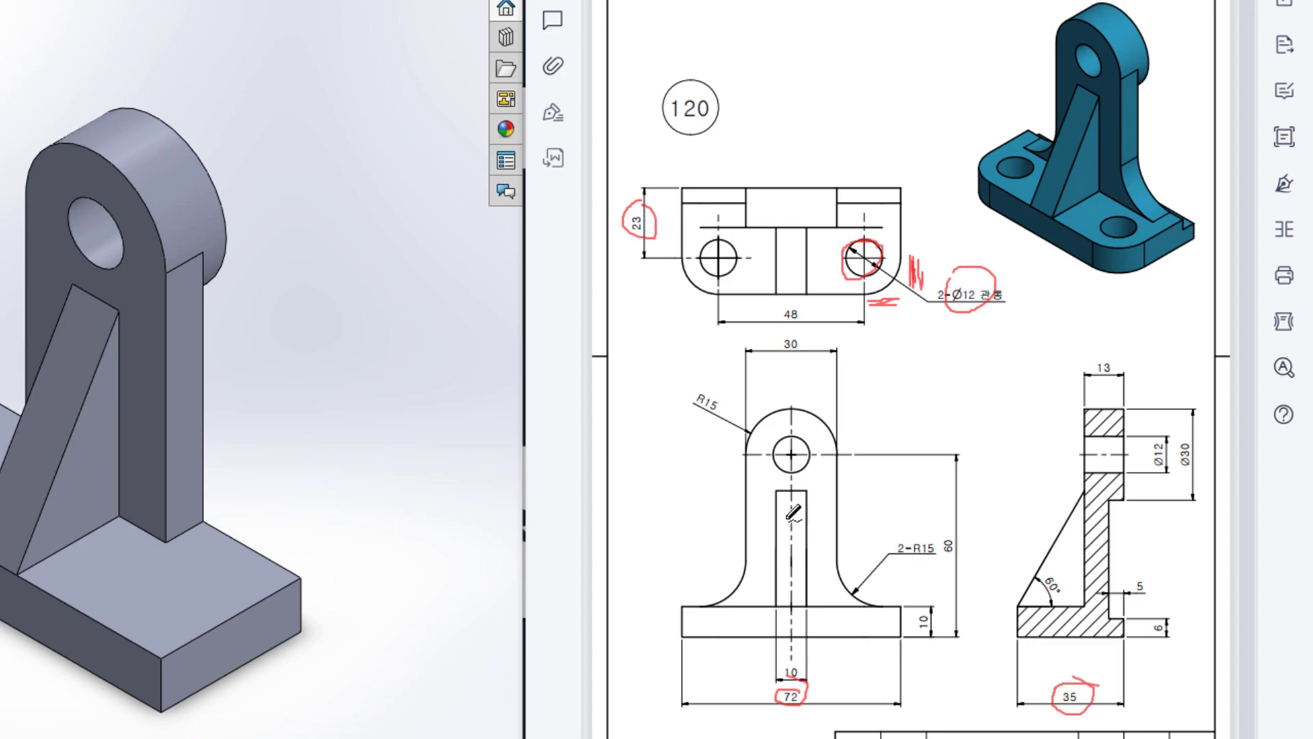
mouse_move(794, 315)
mouse_down()
mouse_move(775, 320)
mouse_move(800, 305)
mouse_up()
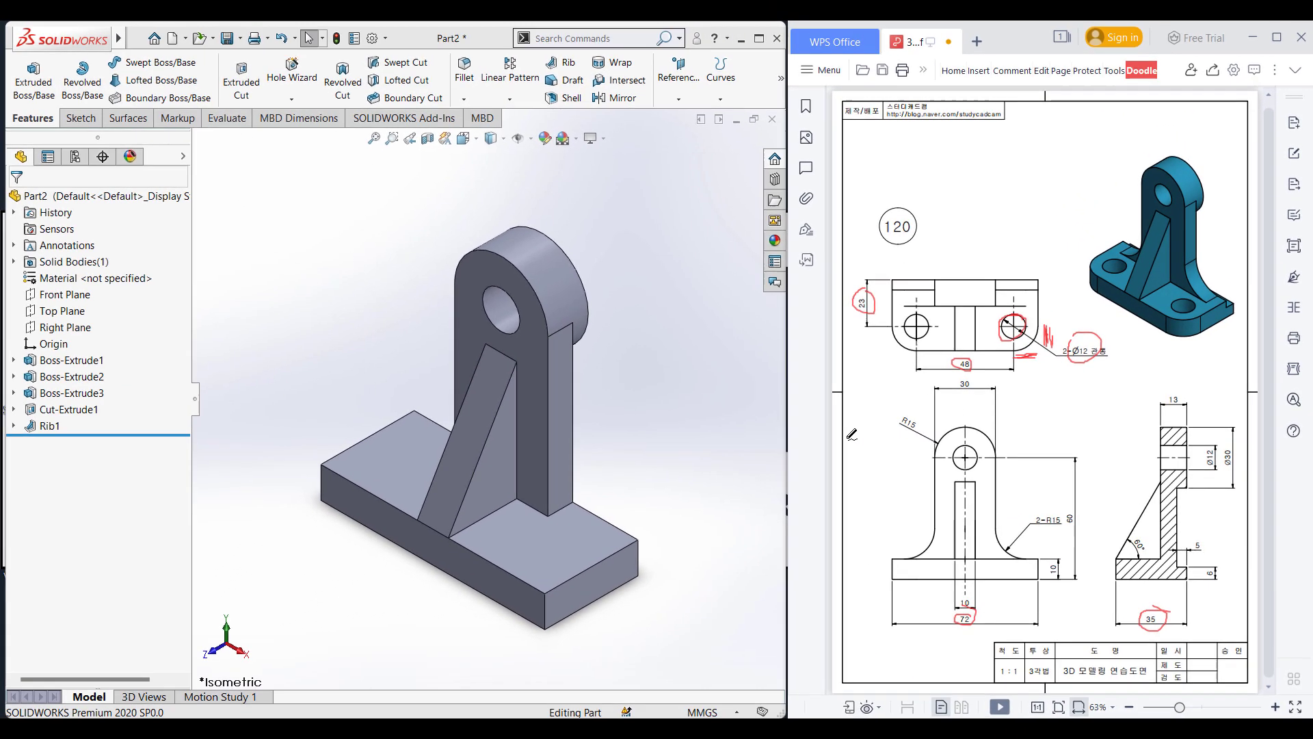
Step: Start a sketch on the base plate's top face and draw a Ø12 circle
right_click(543, 540)
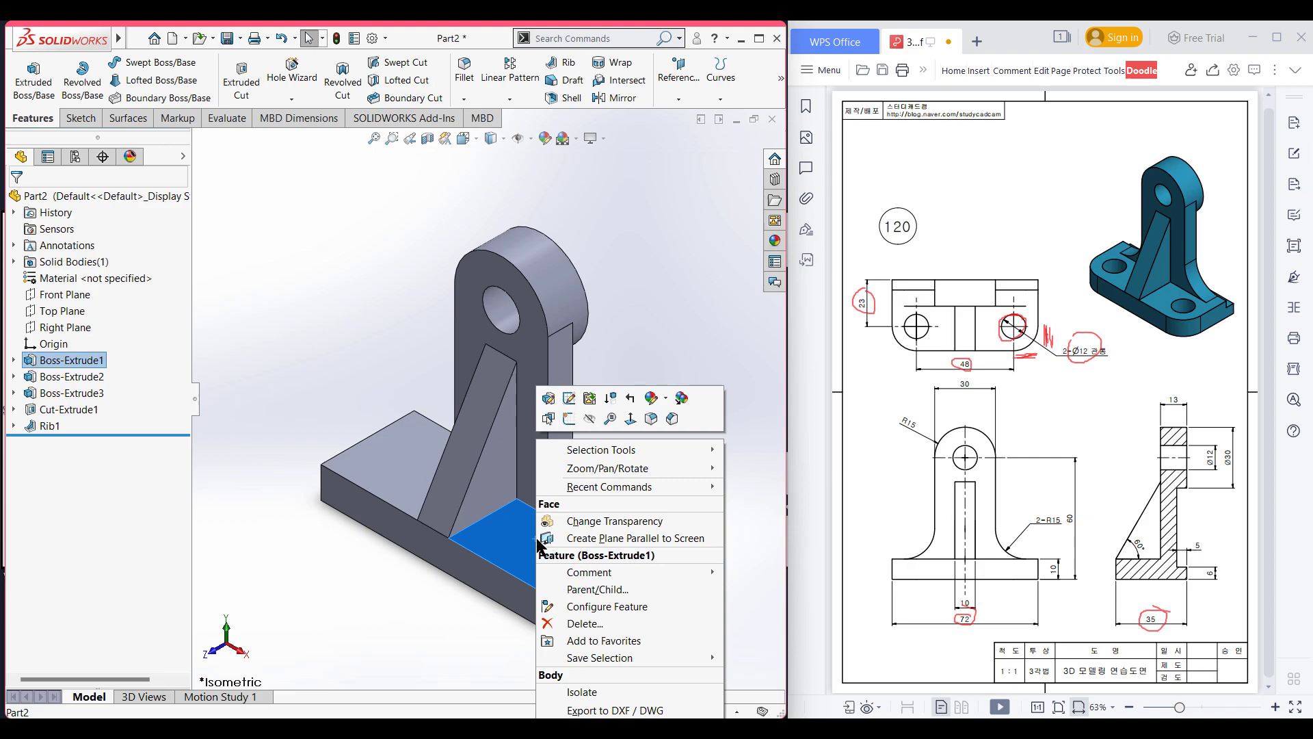
click(562, 418)
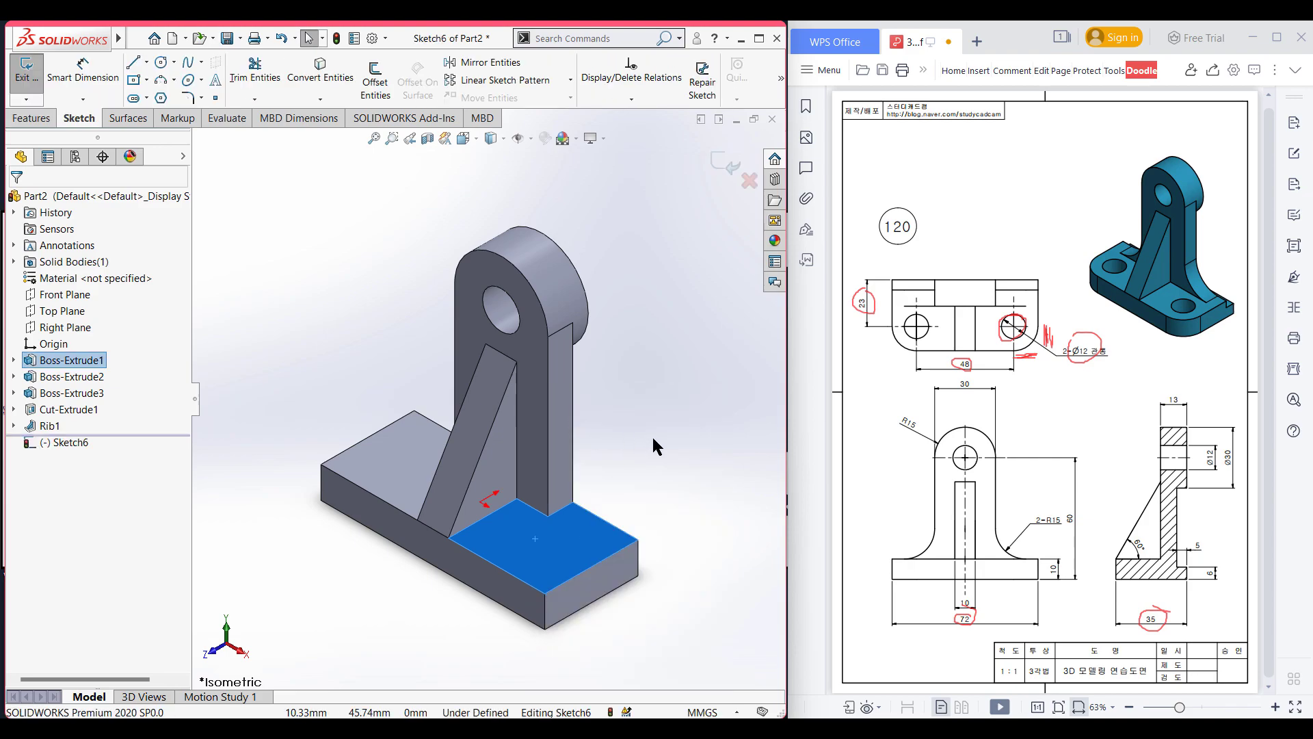
key(ctrl+8)
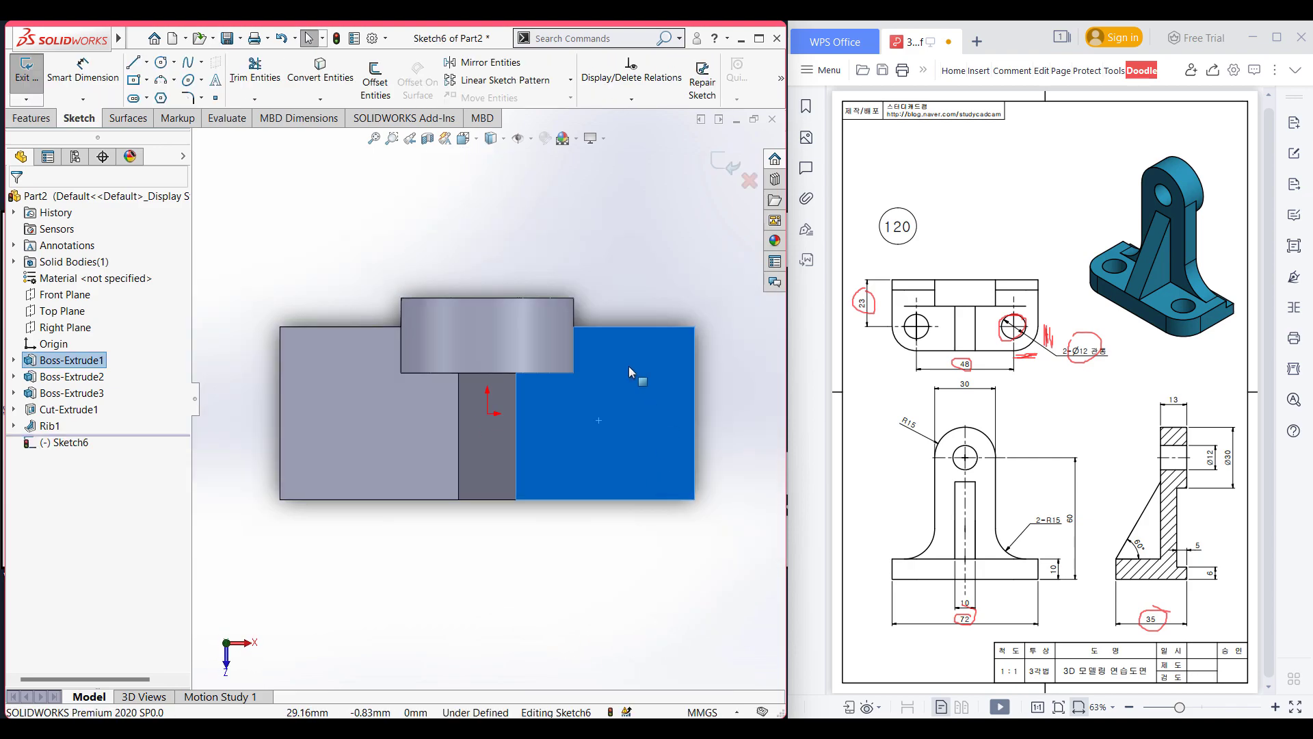
click(162, 62)
click(613, 431)
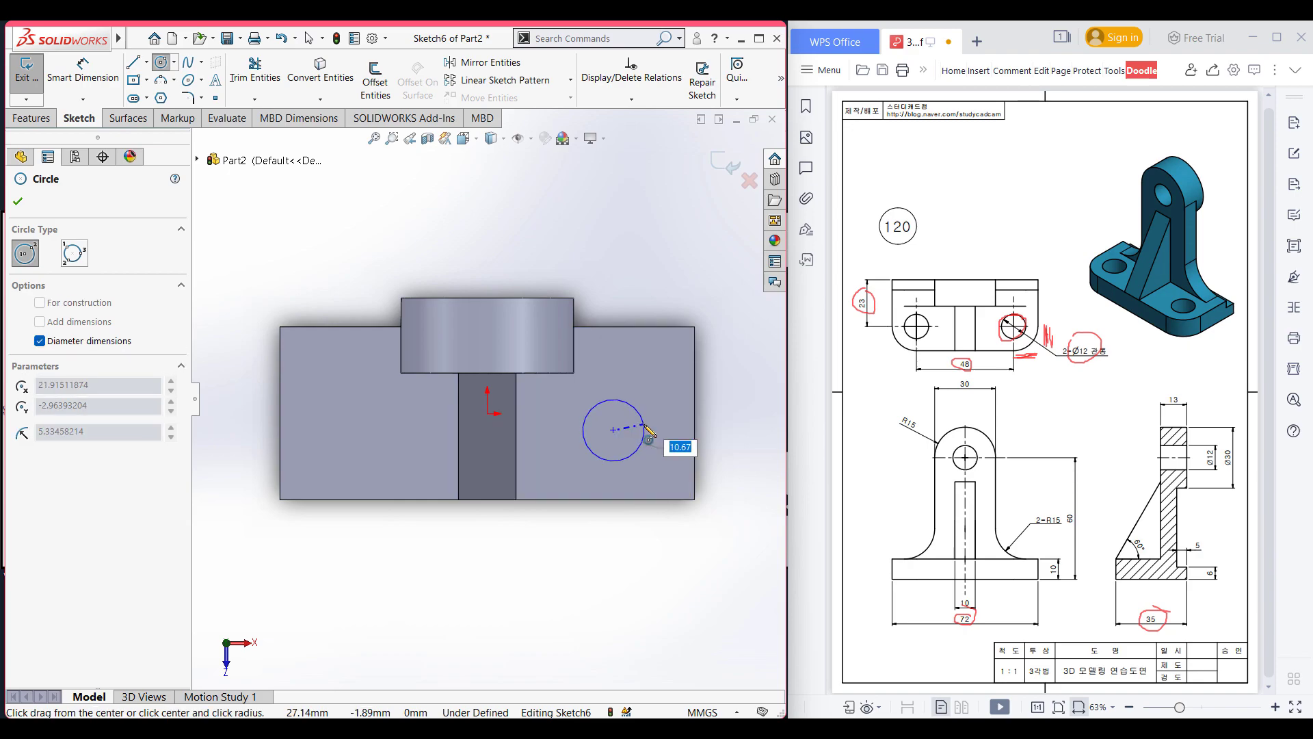
key(Return)
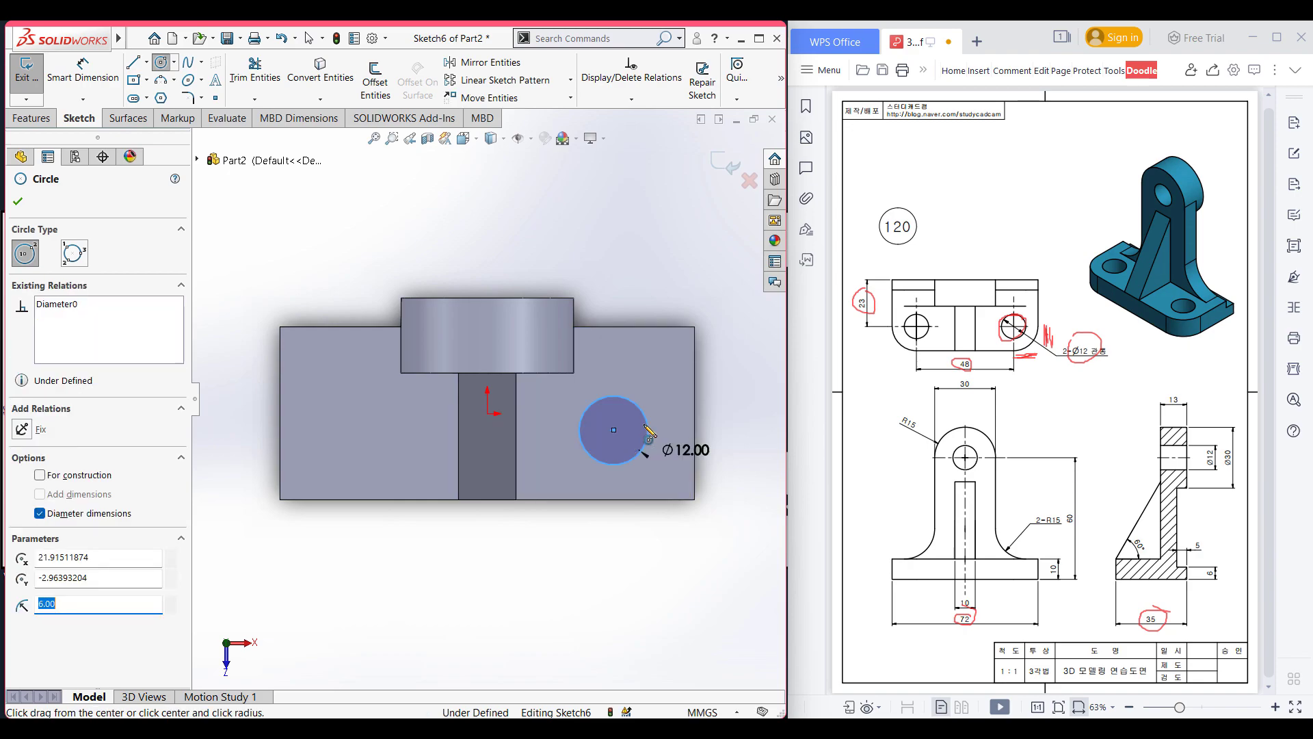
Step: Dimension the circle 35-23 (12 mm) from the plate's bottom edge
click(75, 93)
click(615, 466)
click(673, 501)
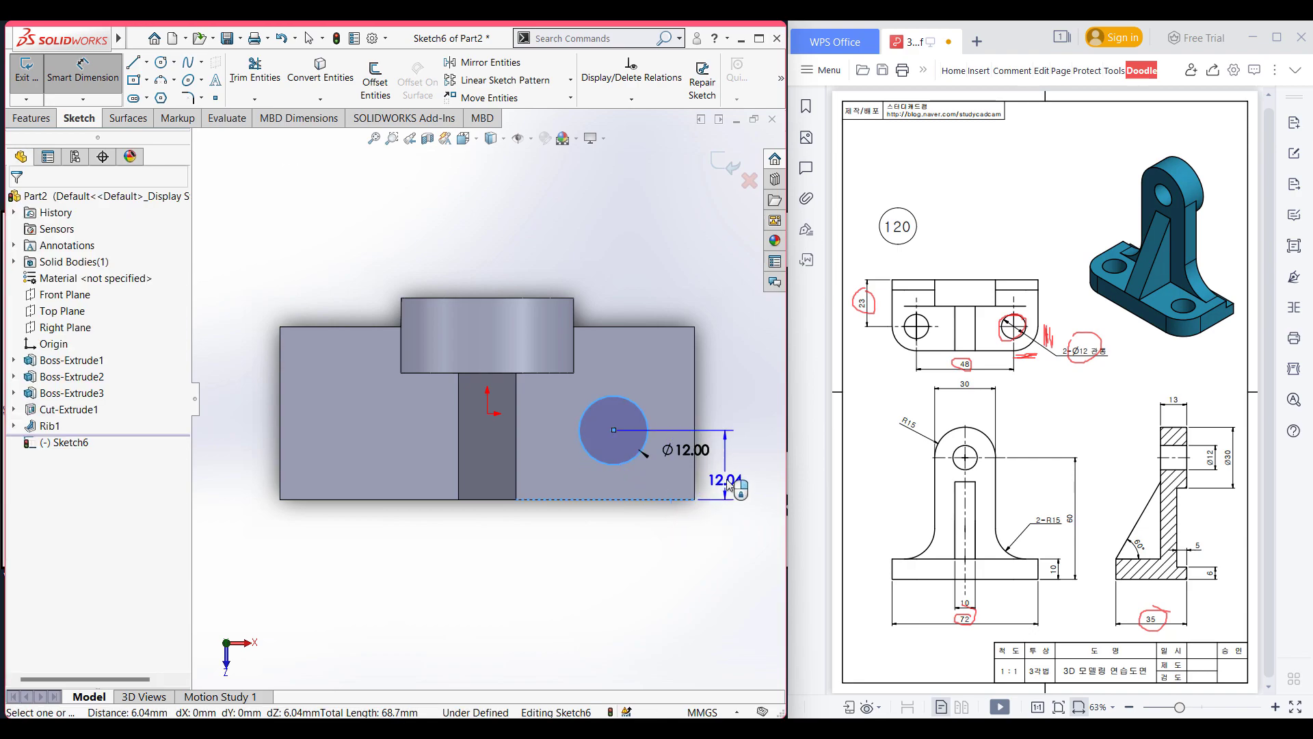
click(730, 484)
text(35-23)
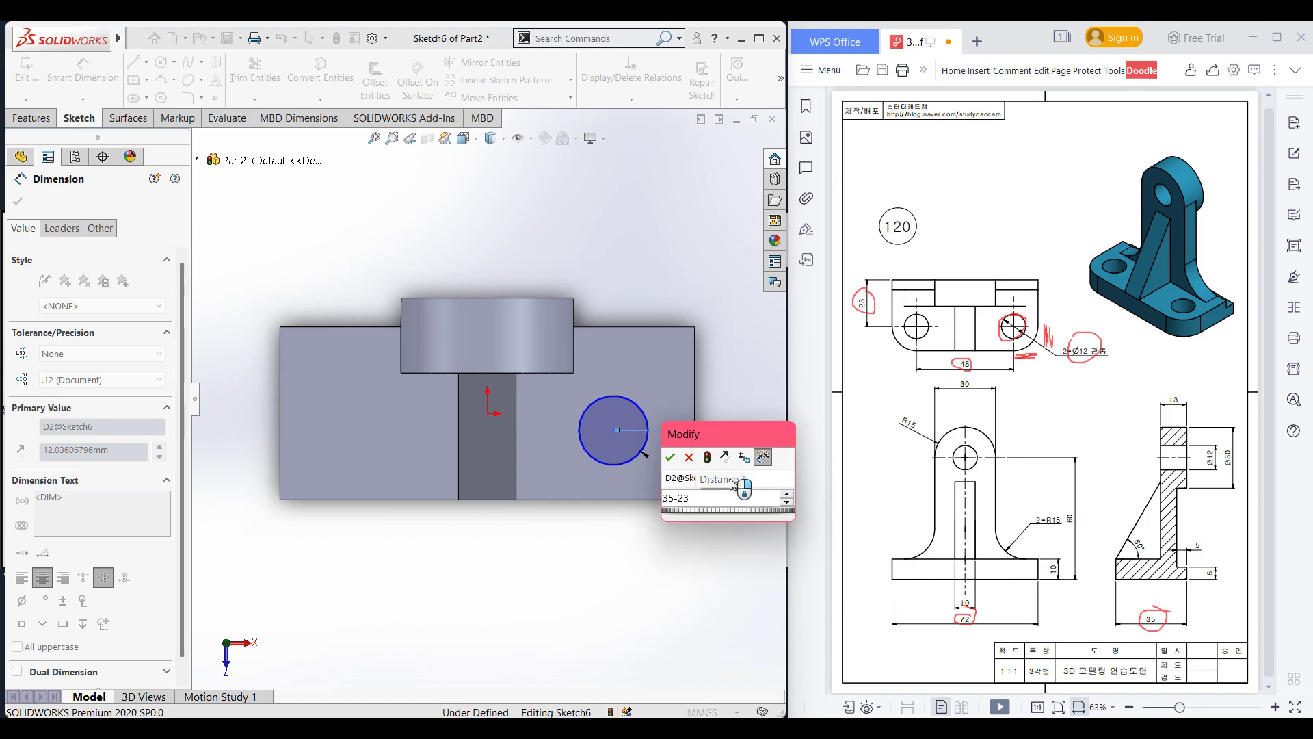
key(Return)
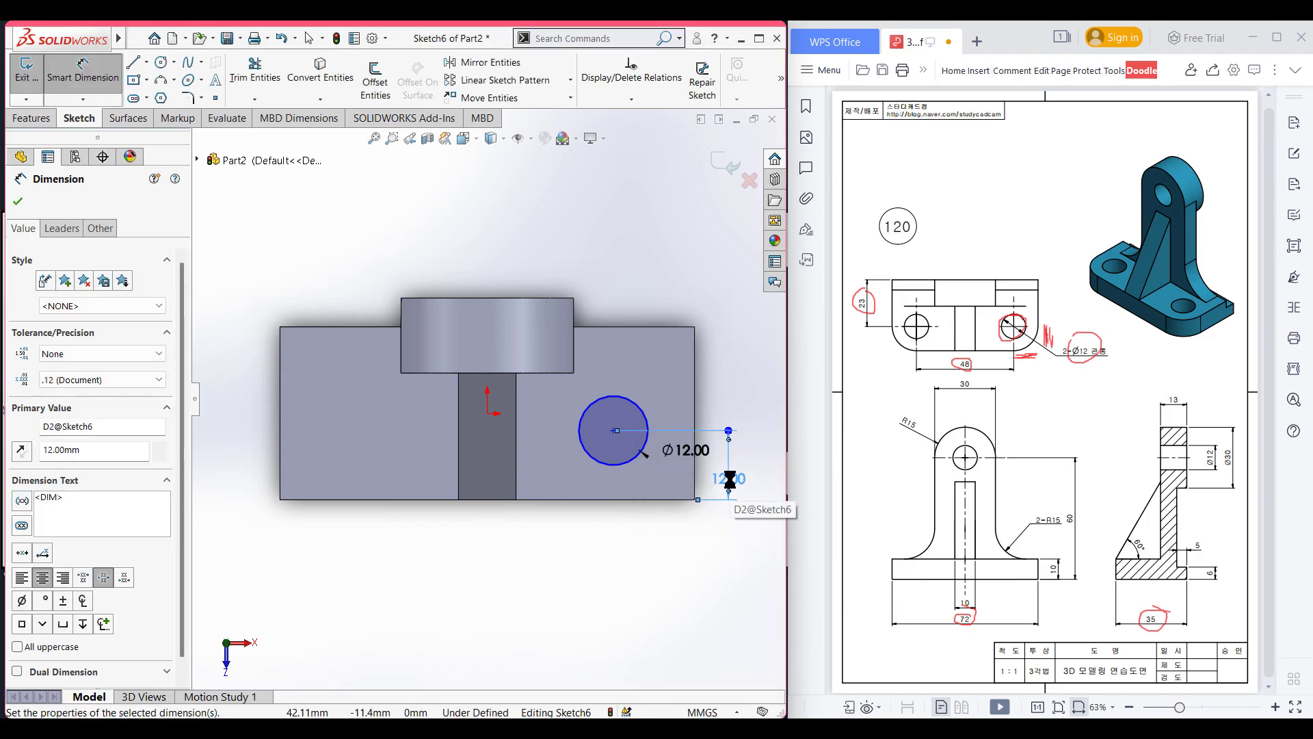
Step: Dimension the circle (72-48)/2 (12 mm) from the right edge and return to isometric view
click(621, 468)
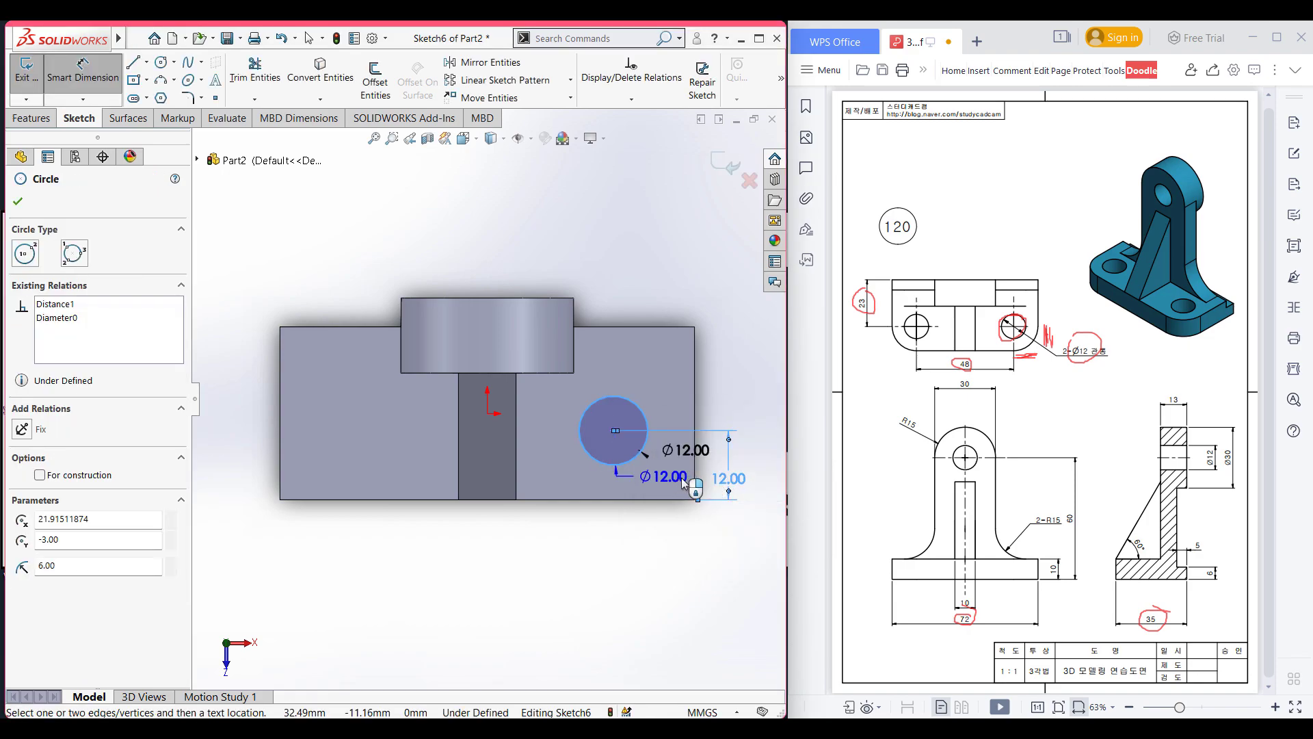
click(697, 482)
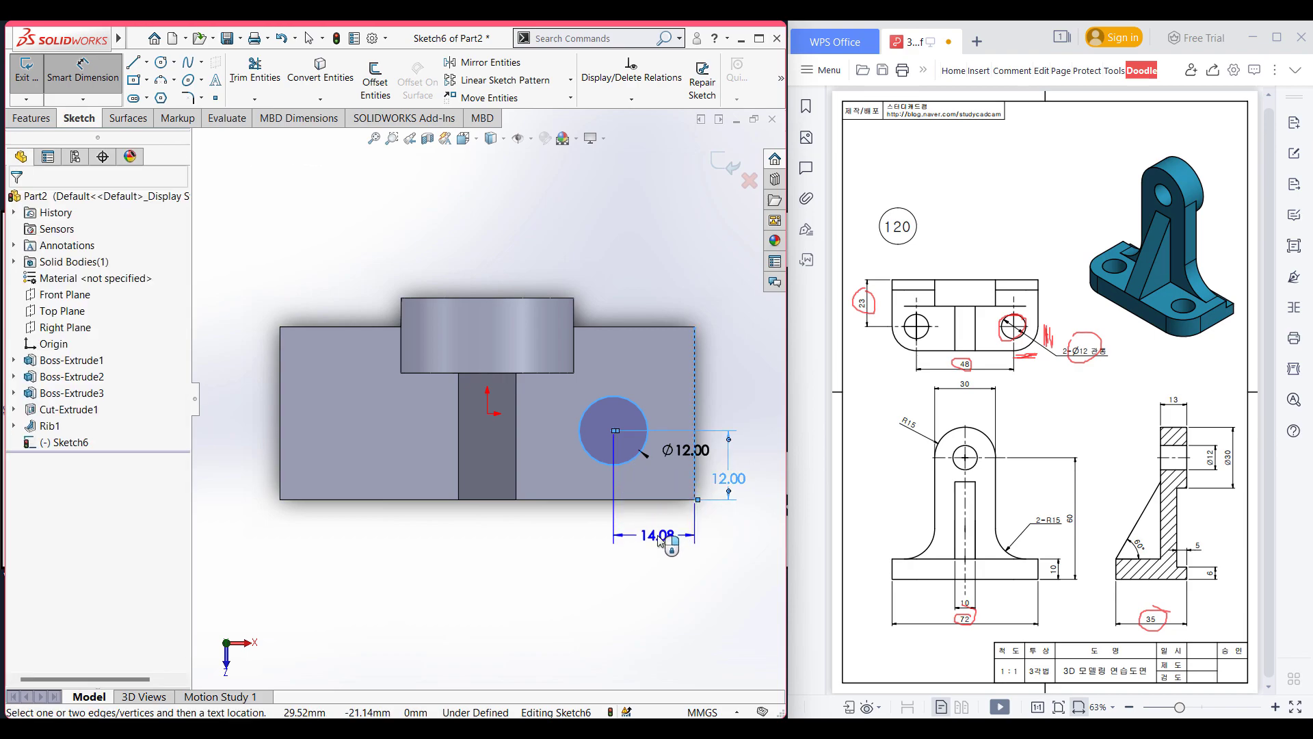
click(661, 540)
click(661, 540)
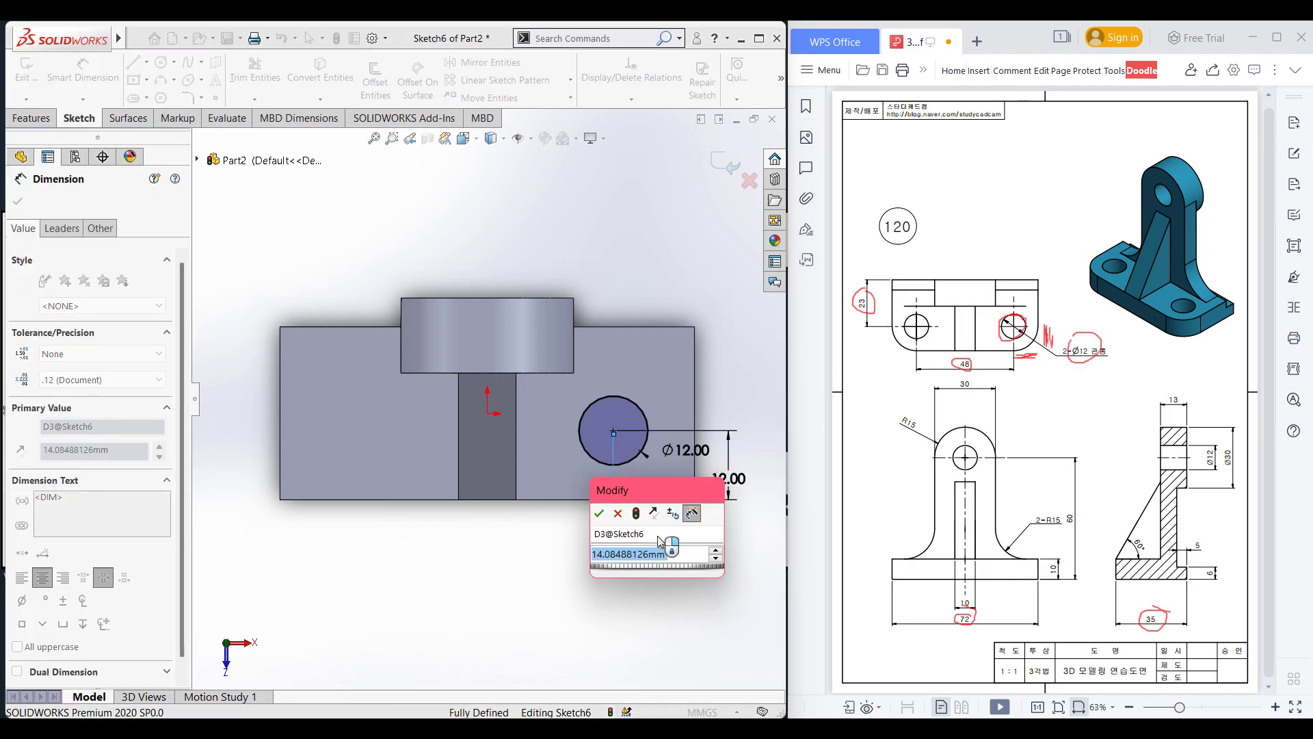
text((72)
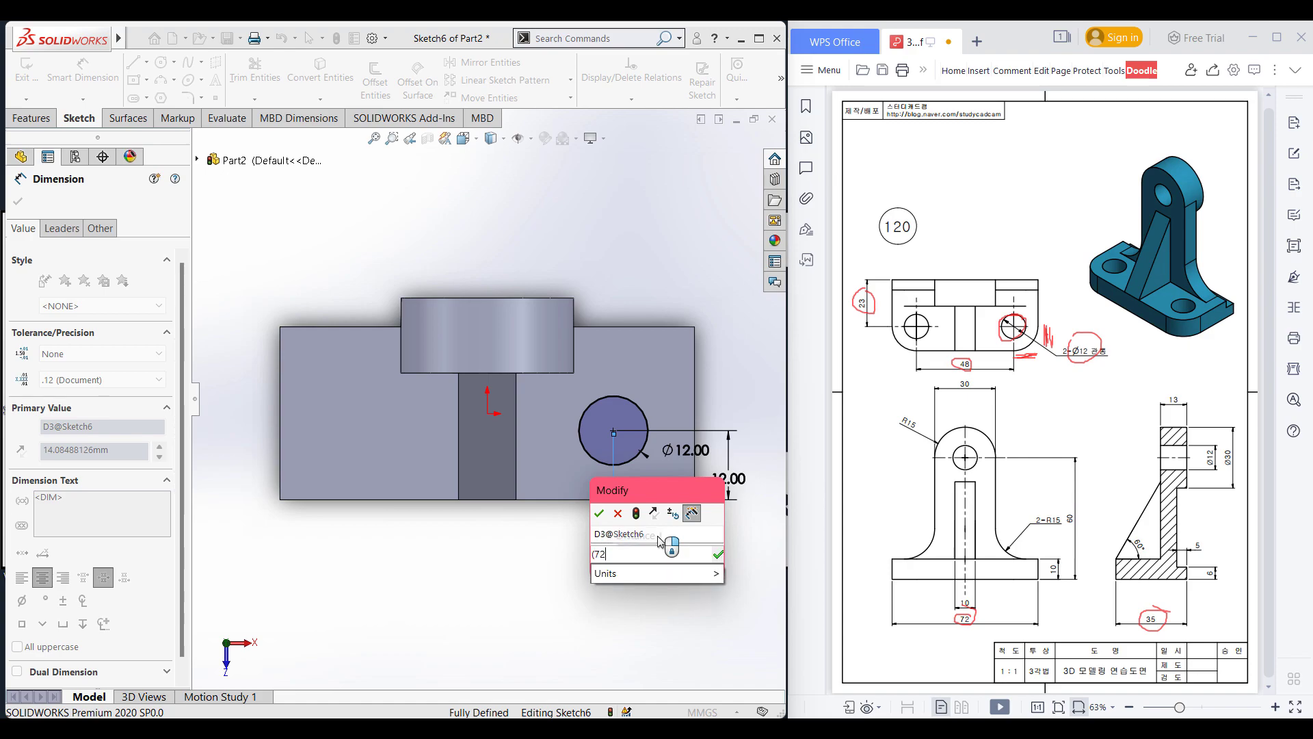
text(-48)/2)
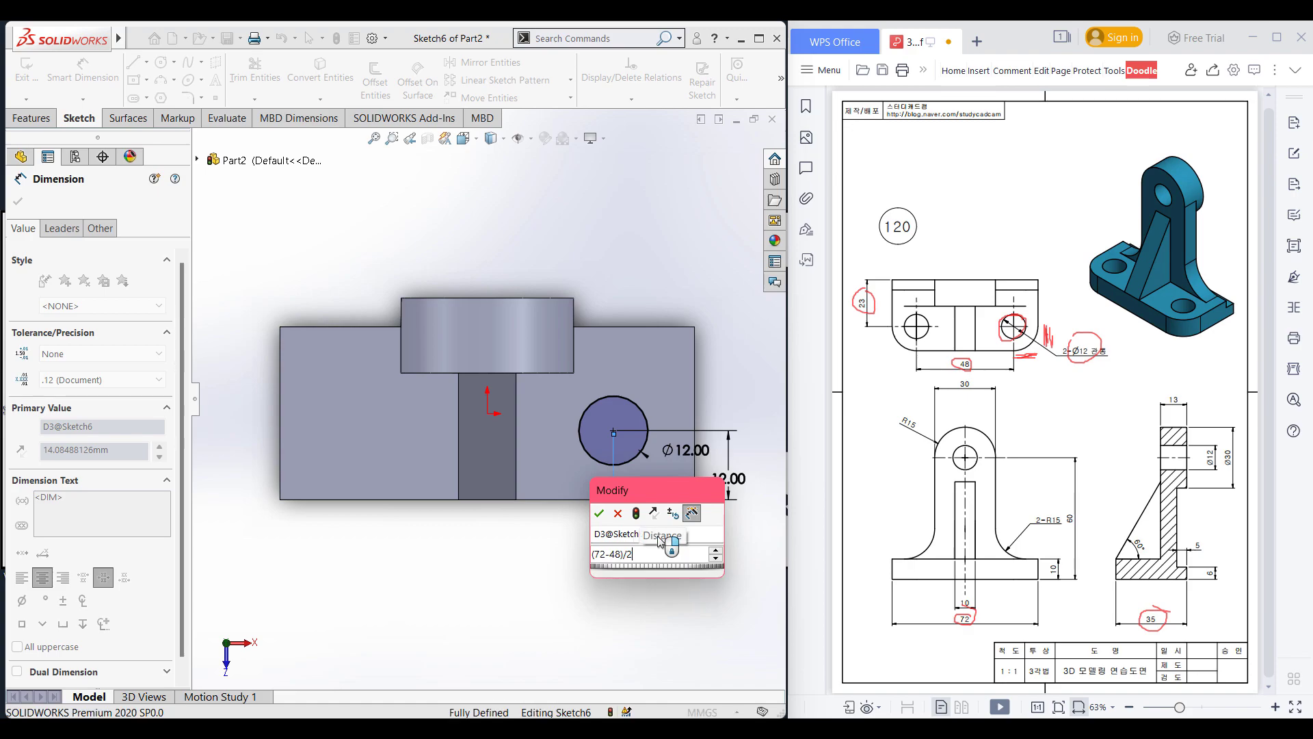
key(Return)
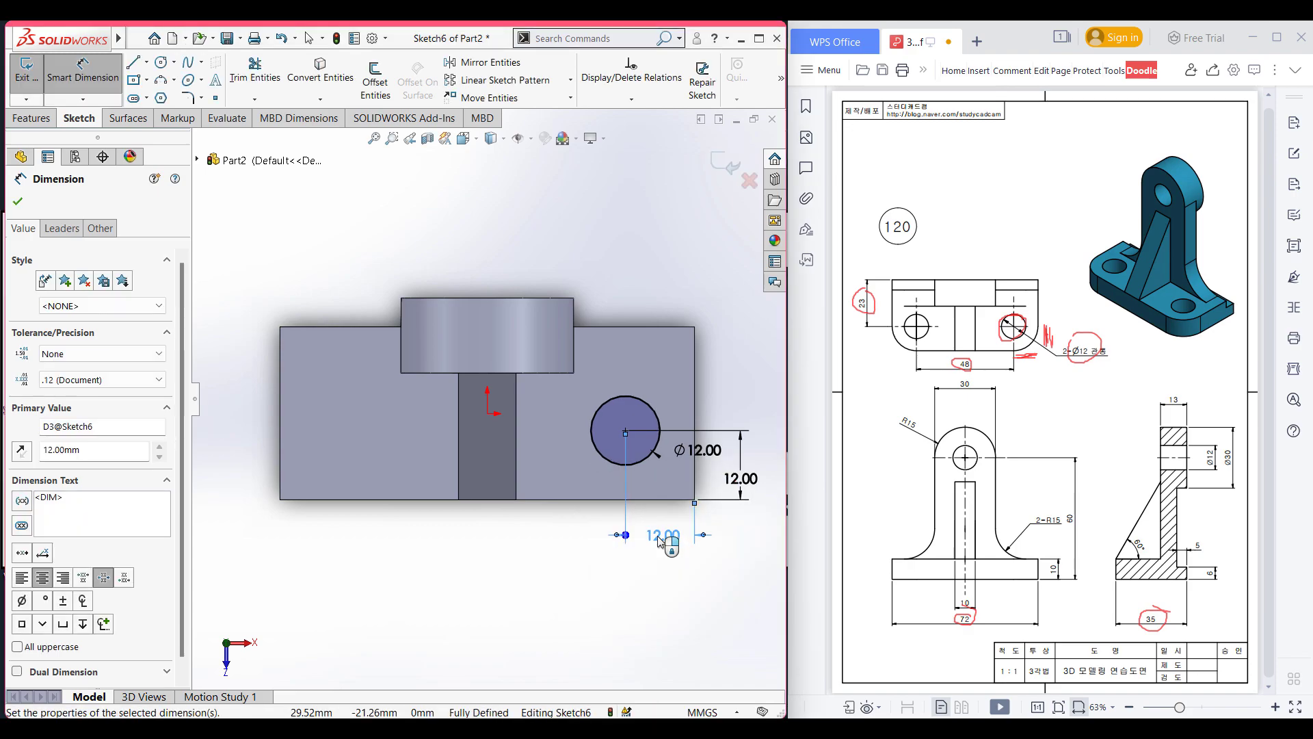
key(ctrl+7)
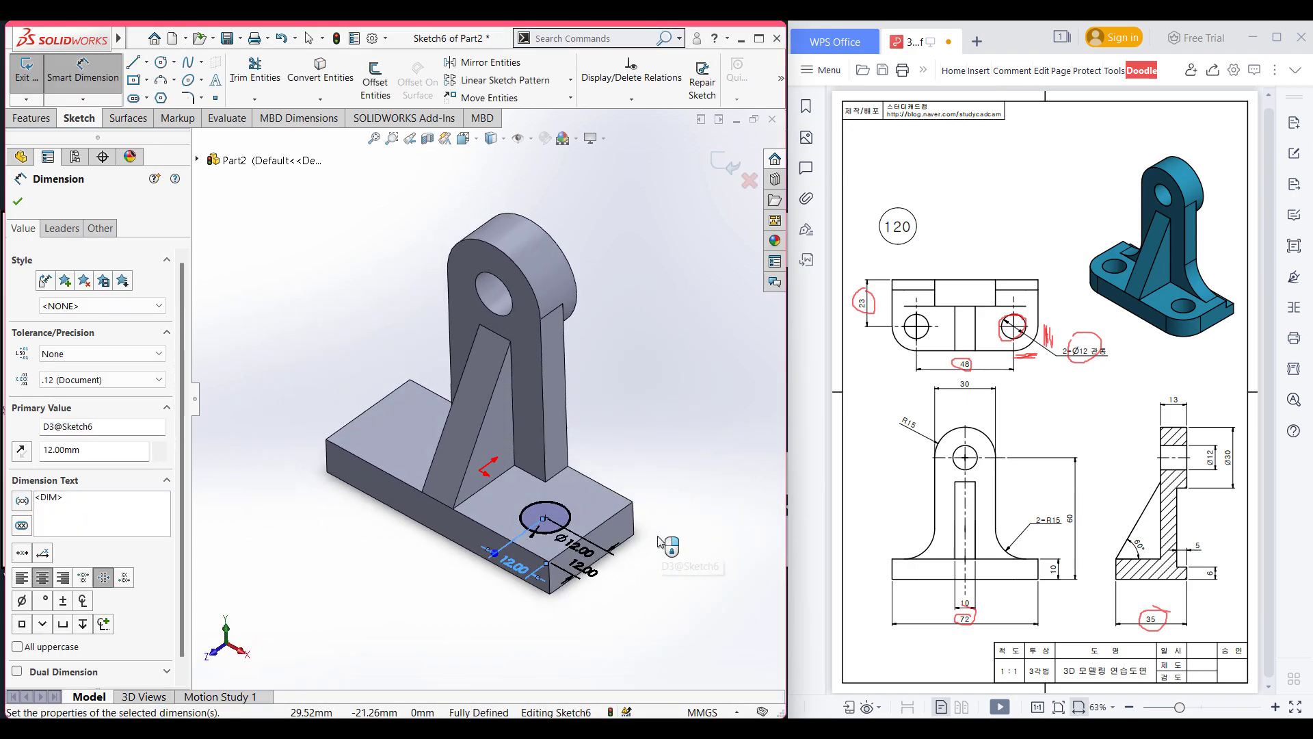
click(25, 202)
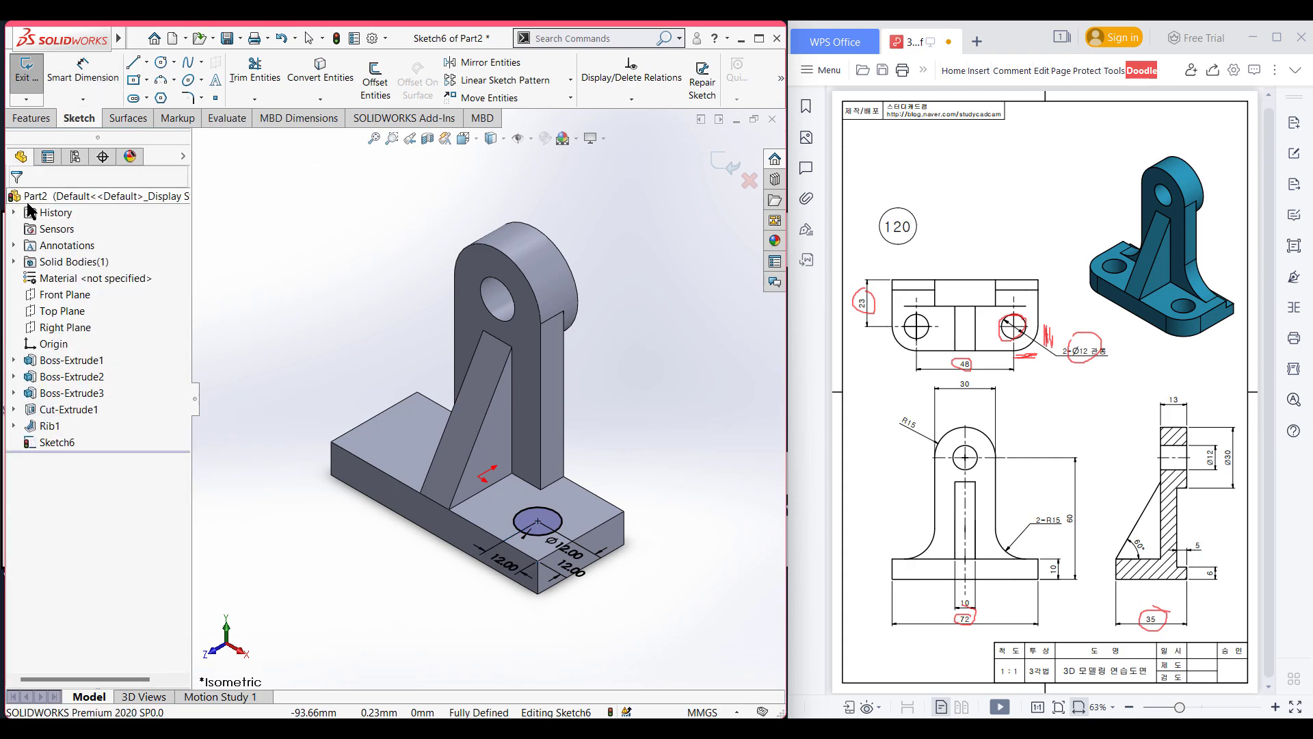
click(35, 121)
Step: Extrude-cut the Ø12 circle 29 mm deep, through the base plate
click(243, 92)
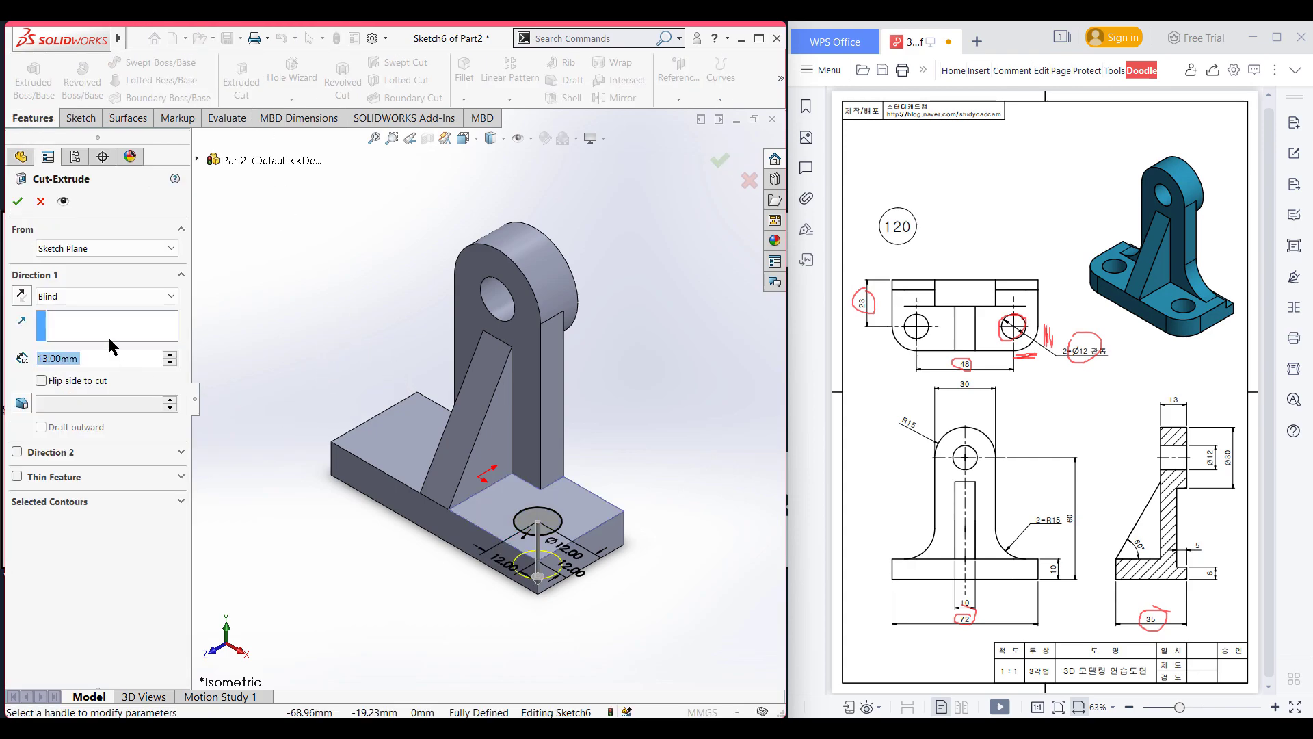
drag(539, 577, 550, 635)
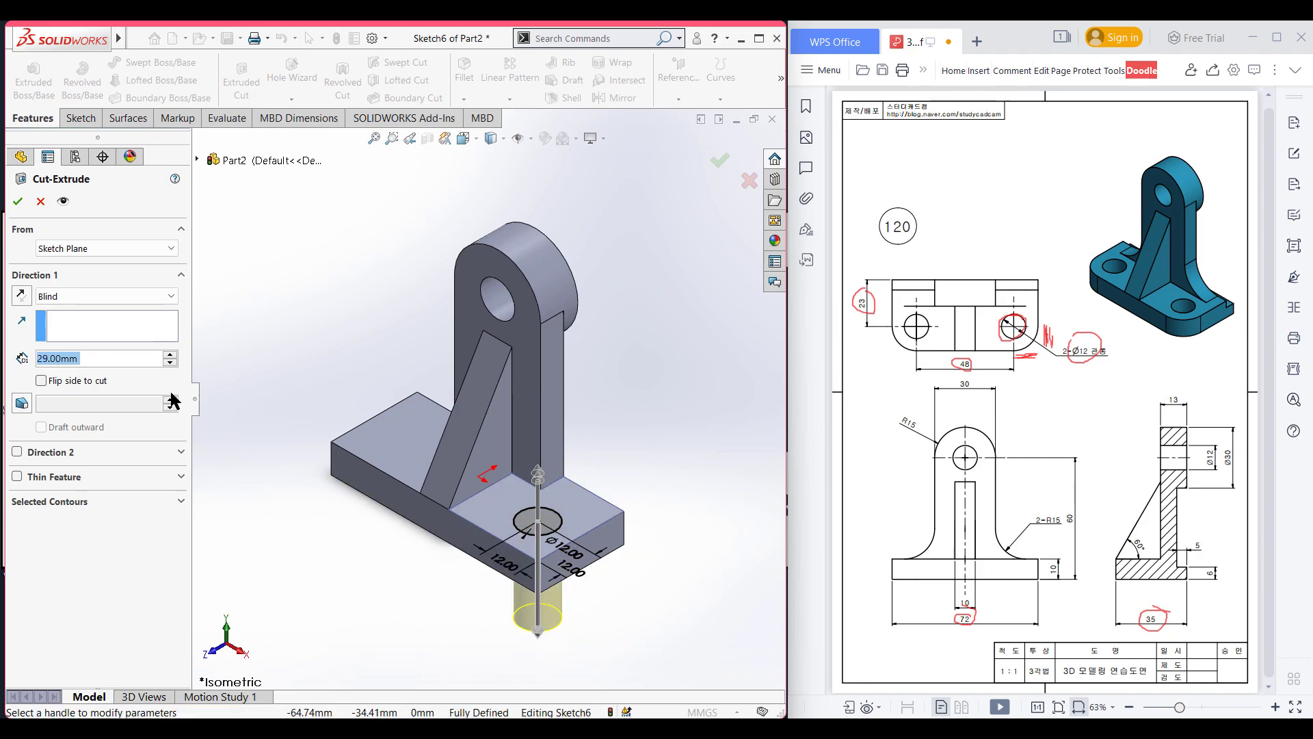
click(18, 200)
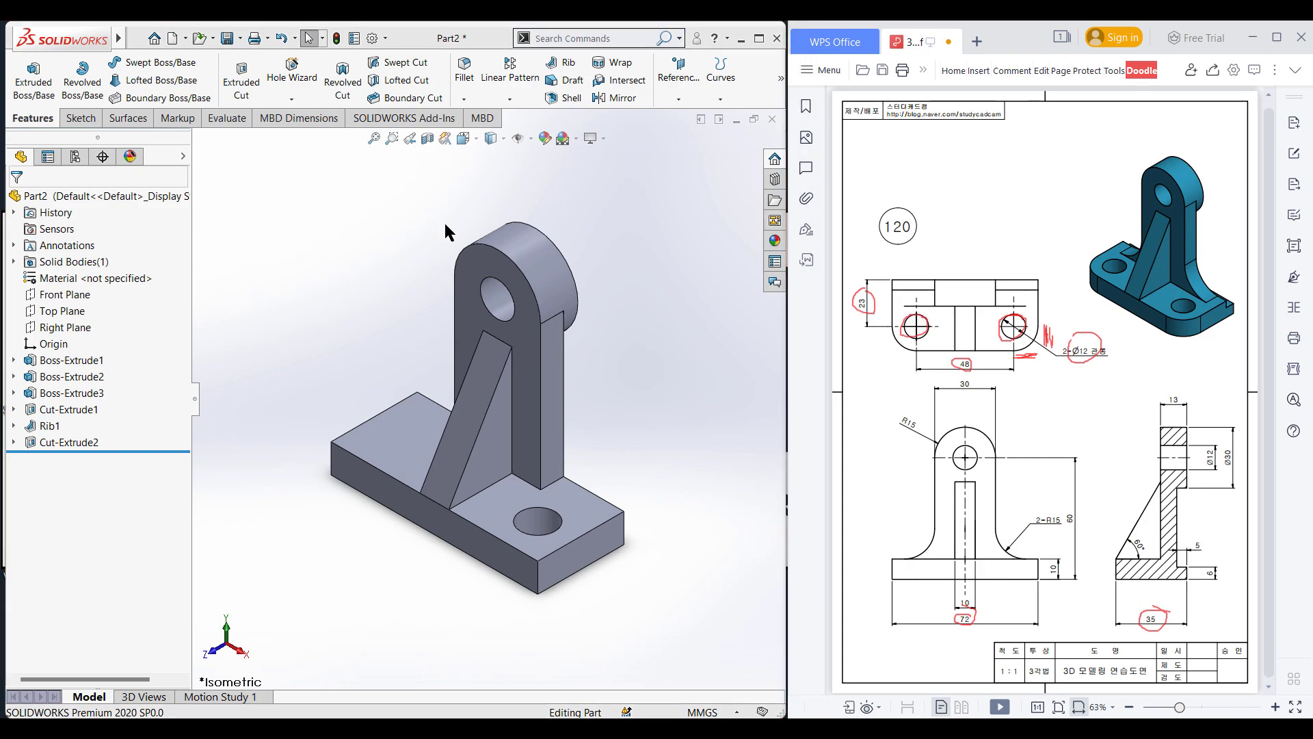
Step: Mirror Cut-Extrude2 about the Right Plane to create the second Ø12 hole
click(623, 99)
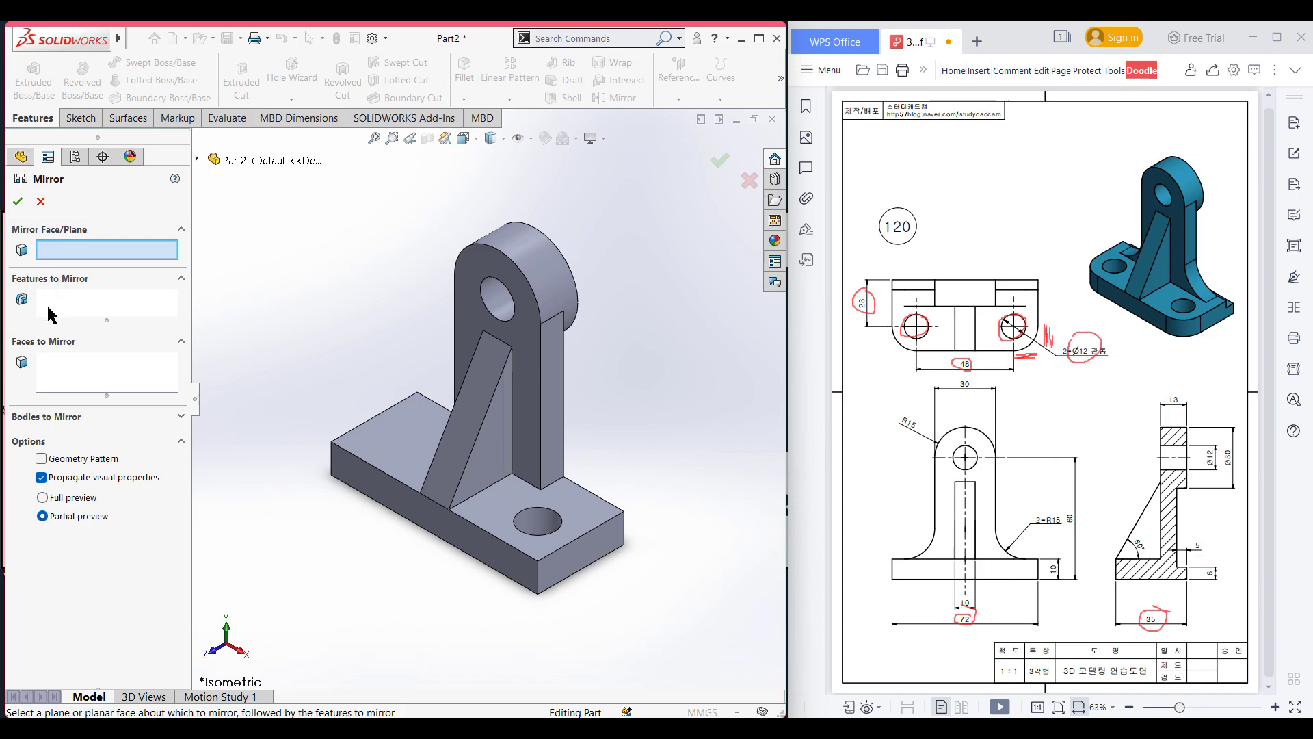
click(69, 306)
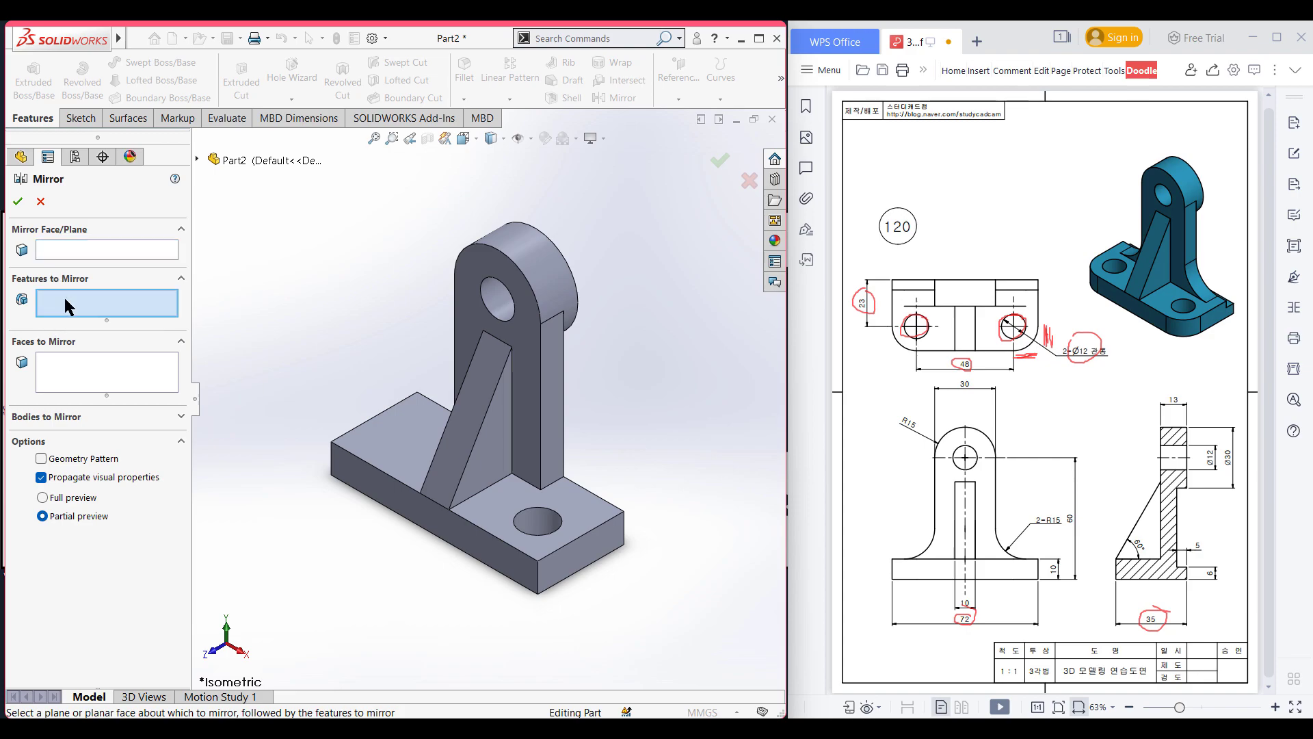
click(198, 160)
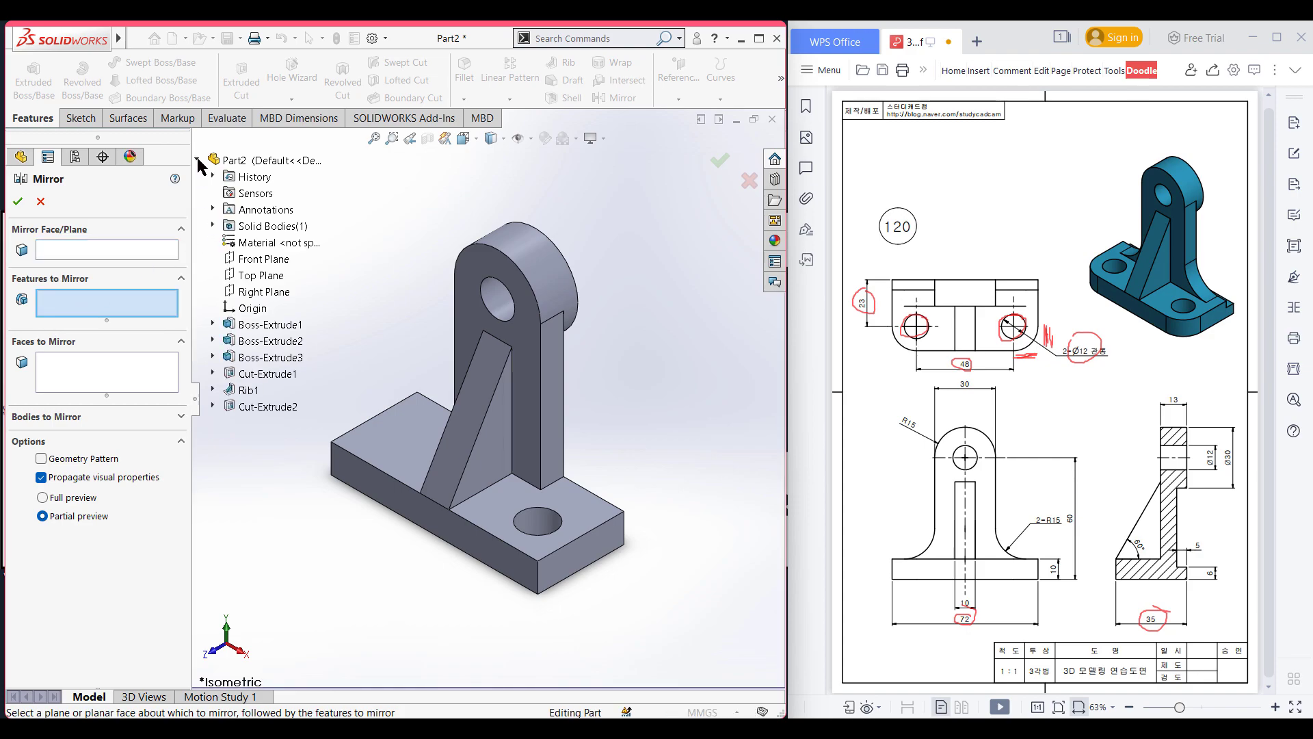
click(281, 407)
click(106, 250)
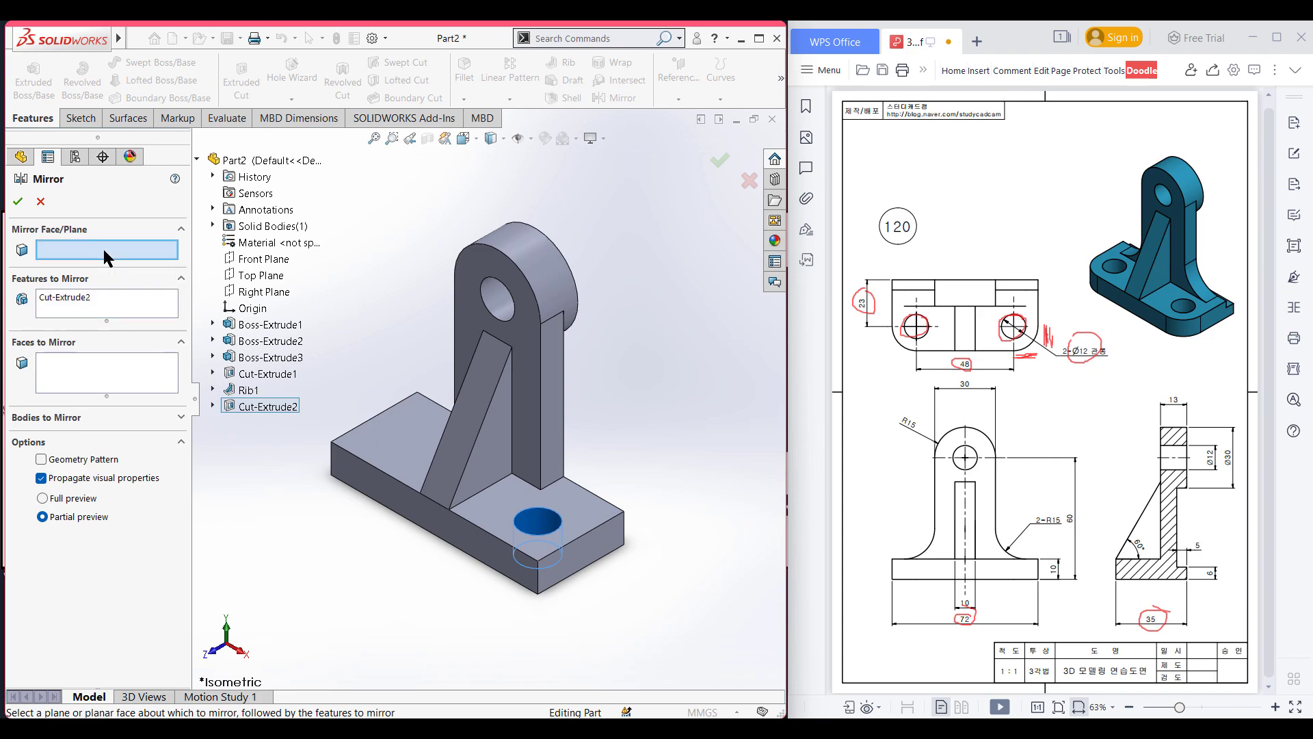
click(264, 293)
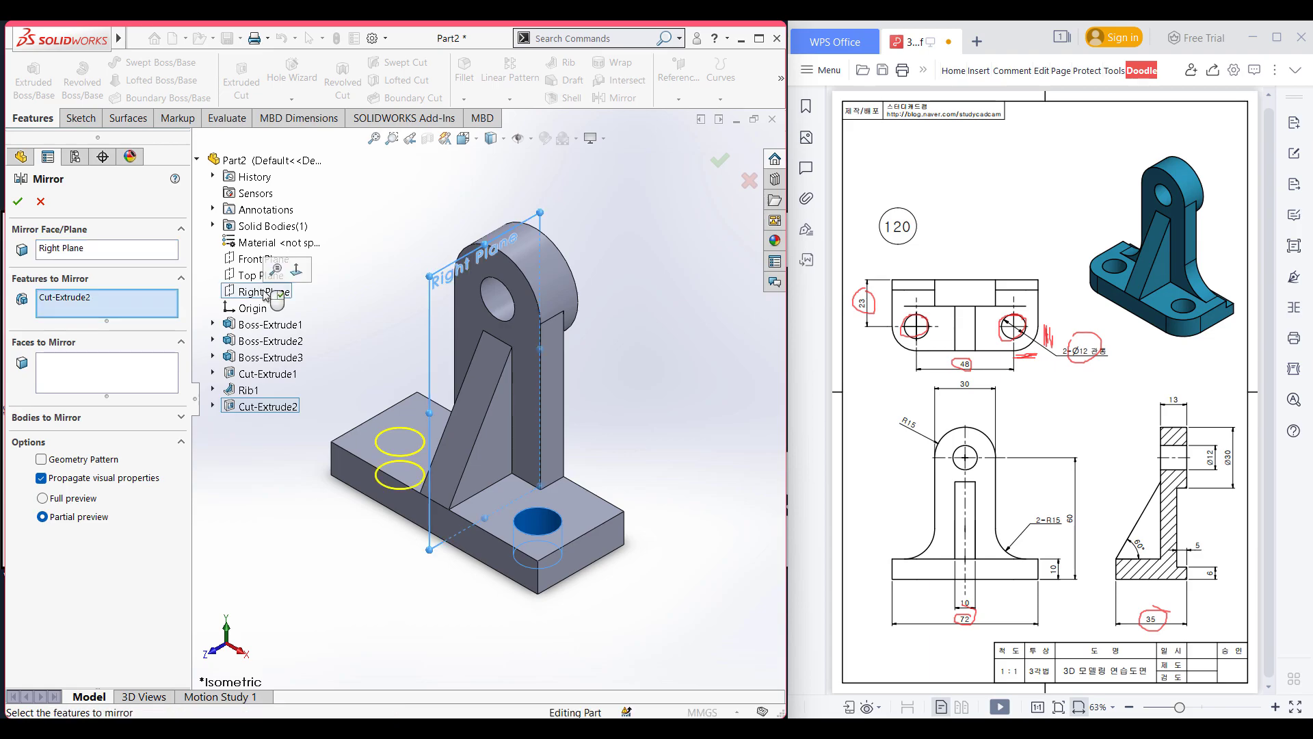
click(20, 203)
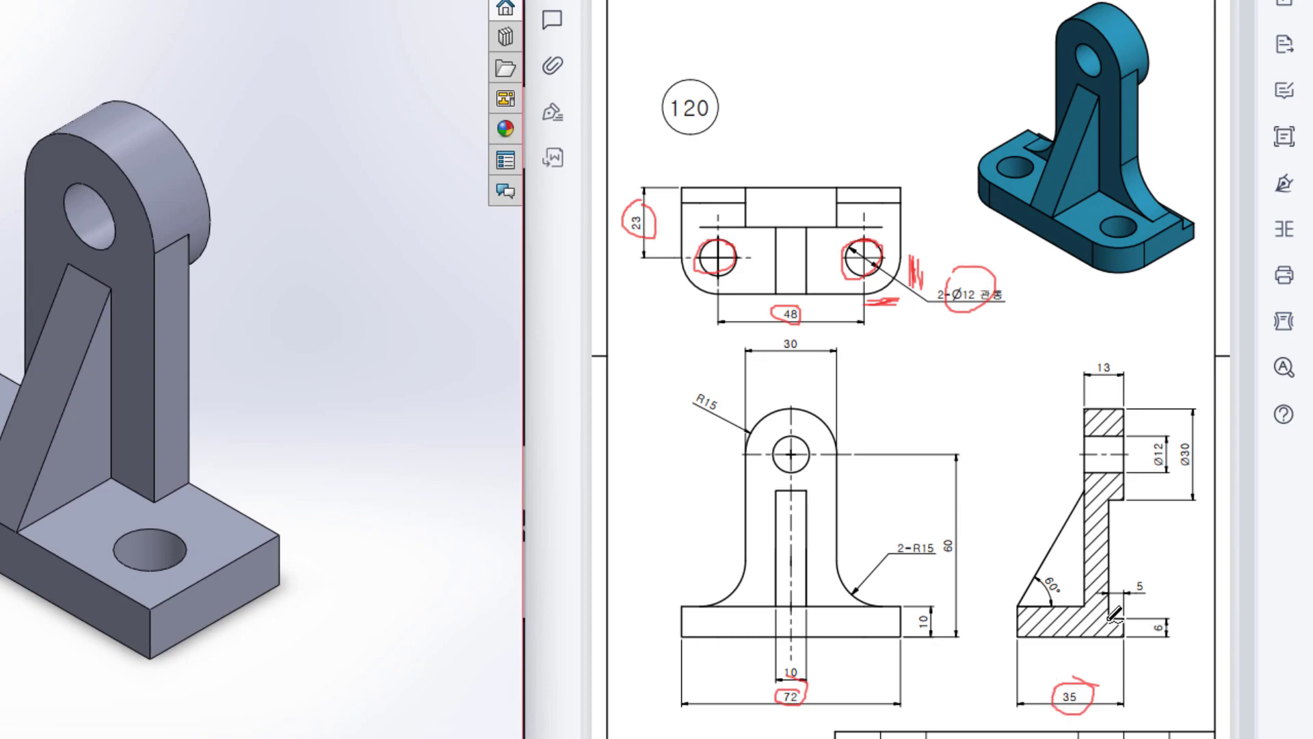
Step: Circle the 5 and 6 dimensions in red, then start a sketch on the Right Plane
mouse_move(1104, 619)
mouse_down()
mouse_move(1111, 638)
mouse_move(1105, 619)
mouse_move(1169, 638)
mouse_move(1142, 579)
mouse_up()
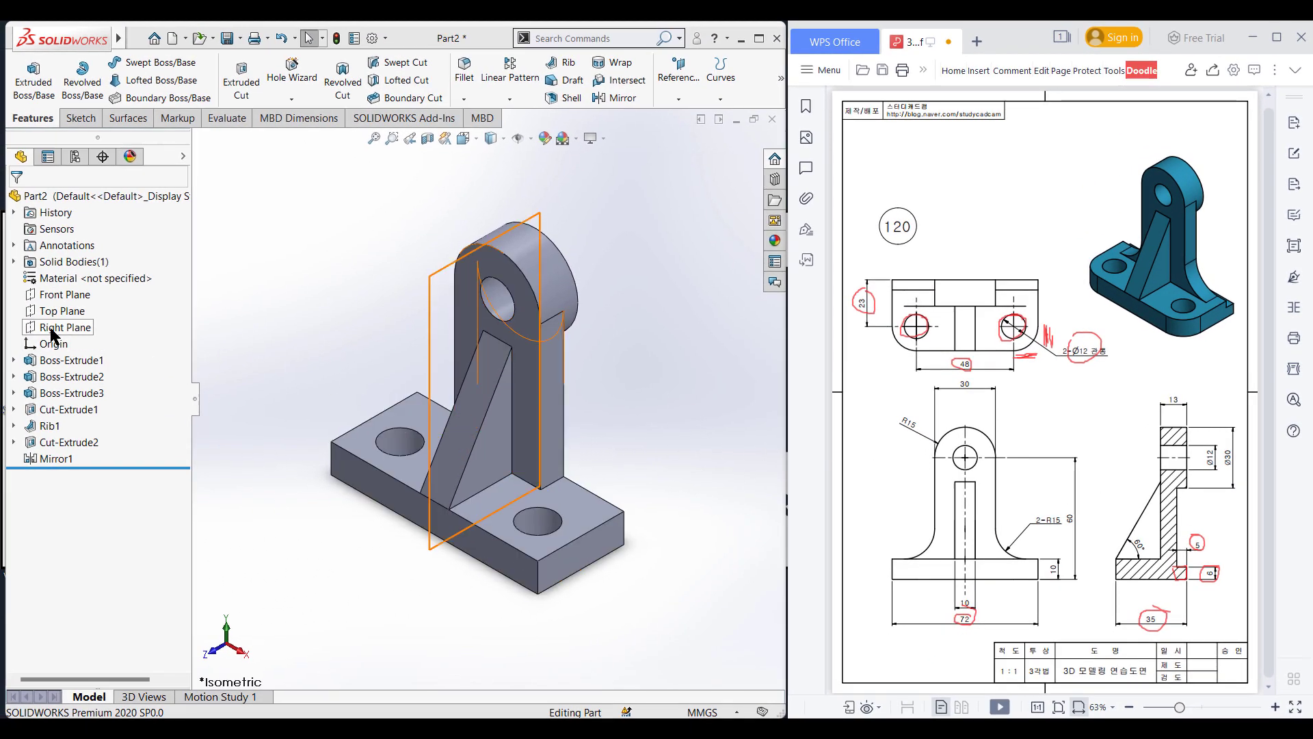
click(51, 334)
right_click(51, 334)
click(76, 309)
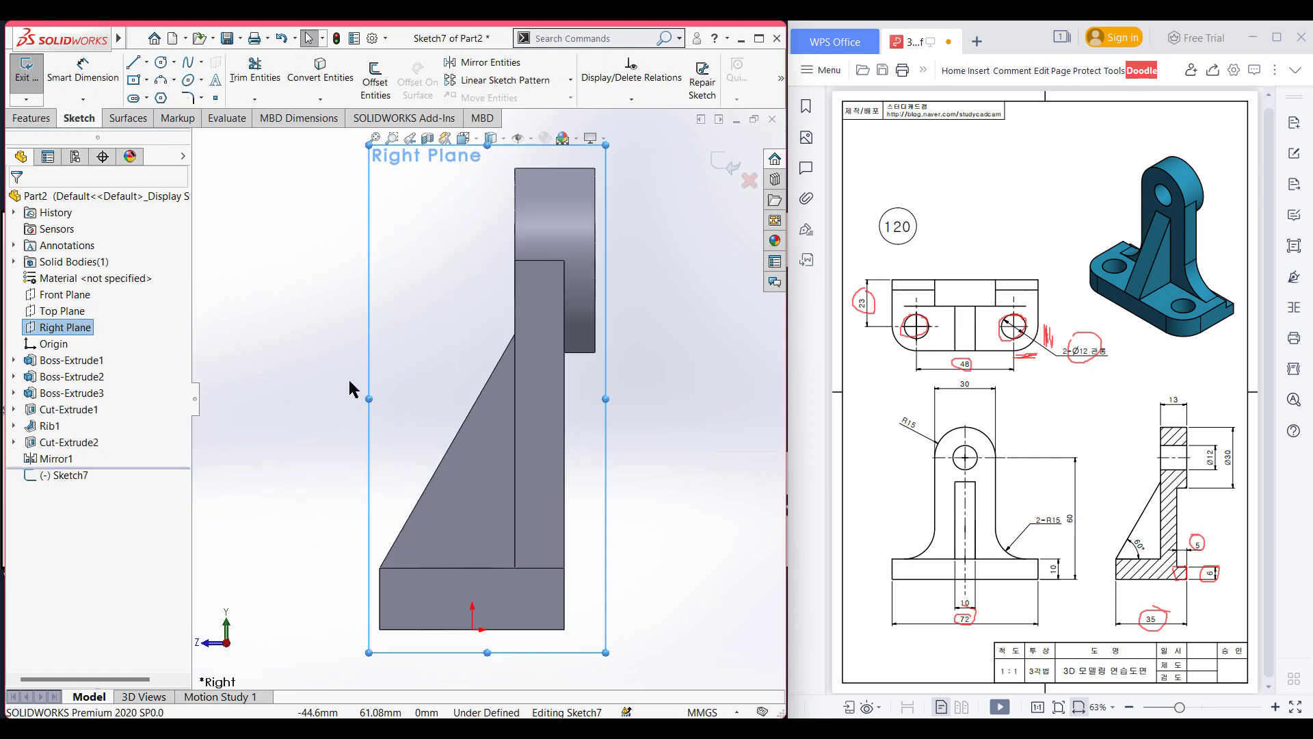
Step: Draw a 6 × 5 mm corner rectangle at the base's bottom-right corner and finish the sketch
click(146, 80)
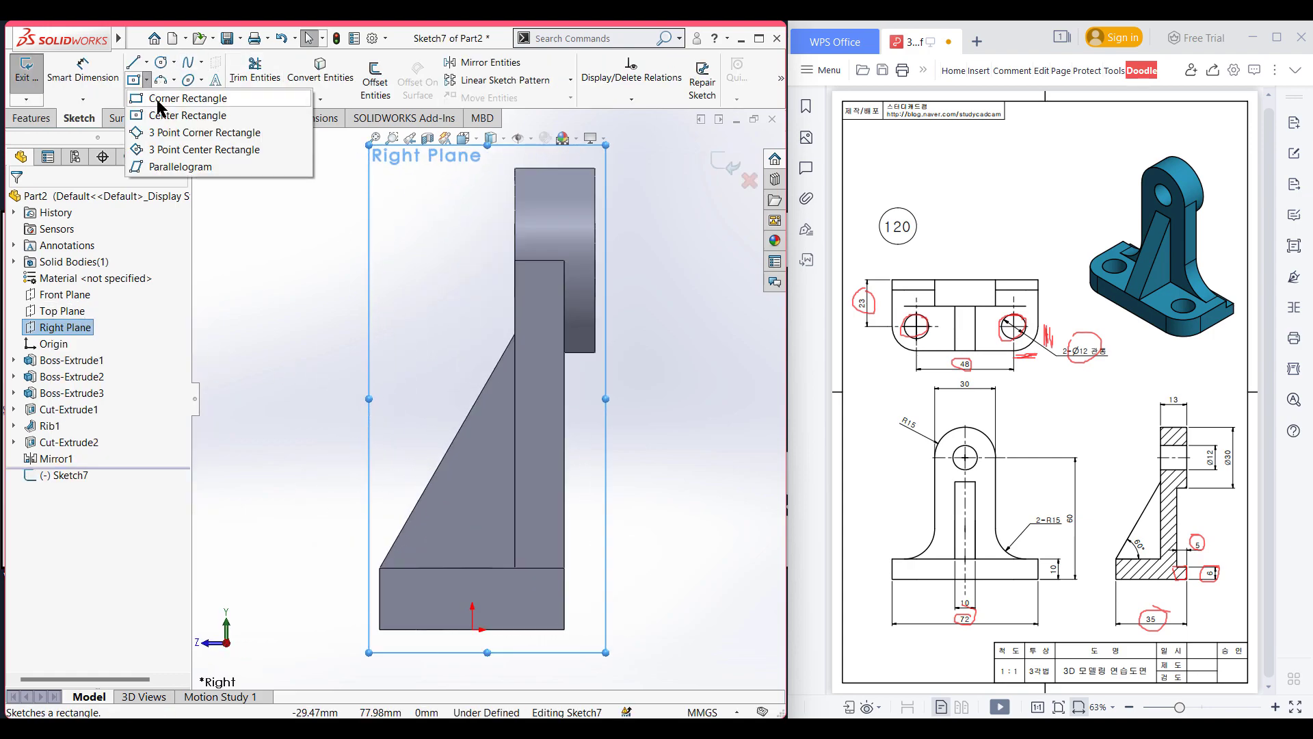
click(564, 630)
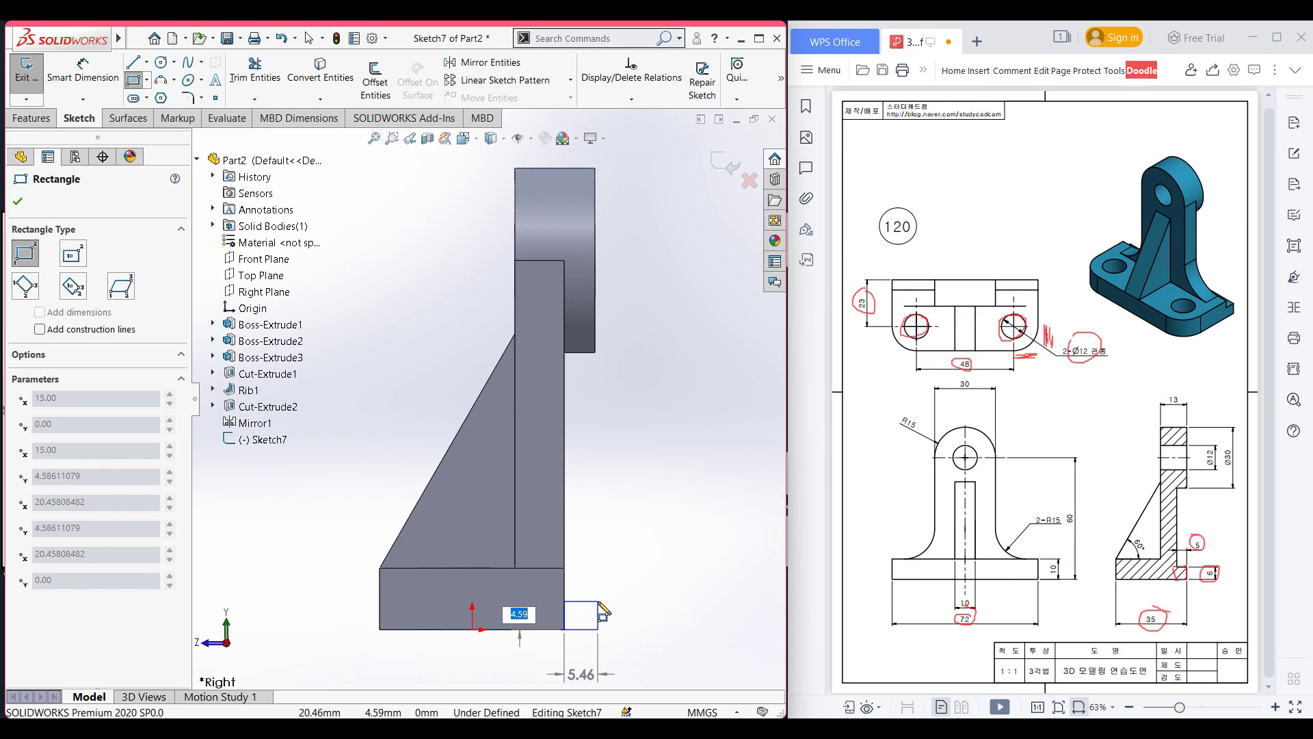
text(6)
key(Tab)
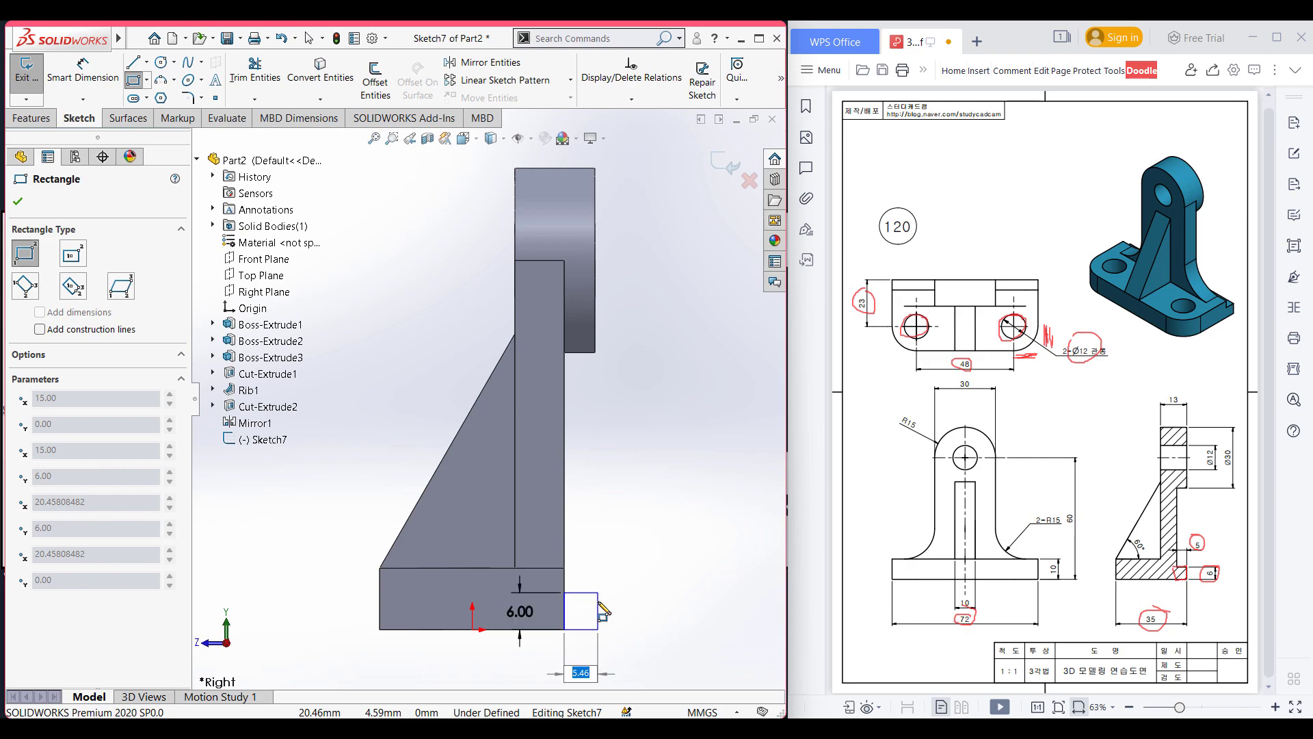
text(5)
key(Return)
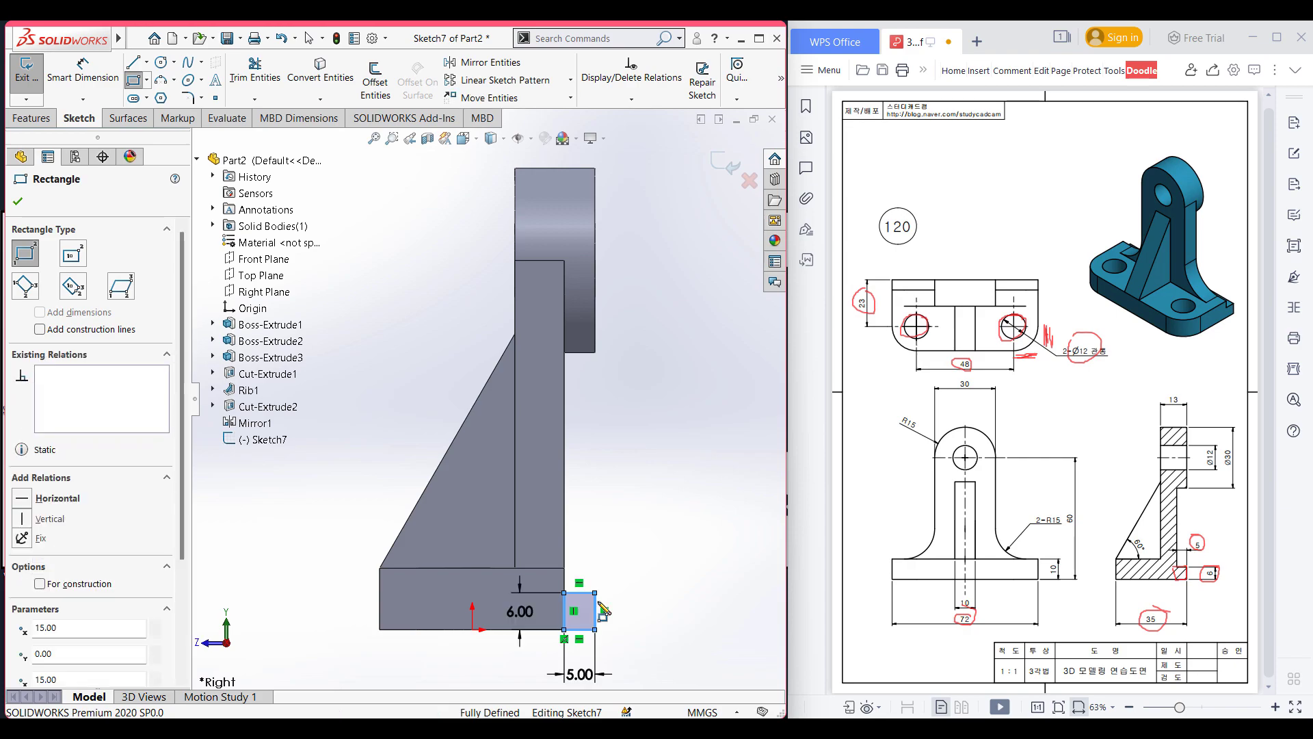
key(ctrl+7)
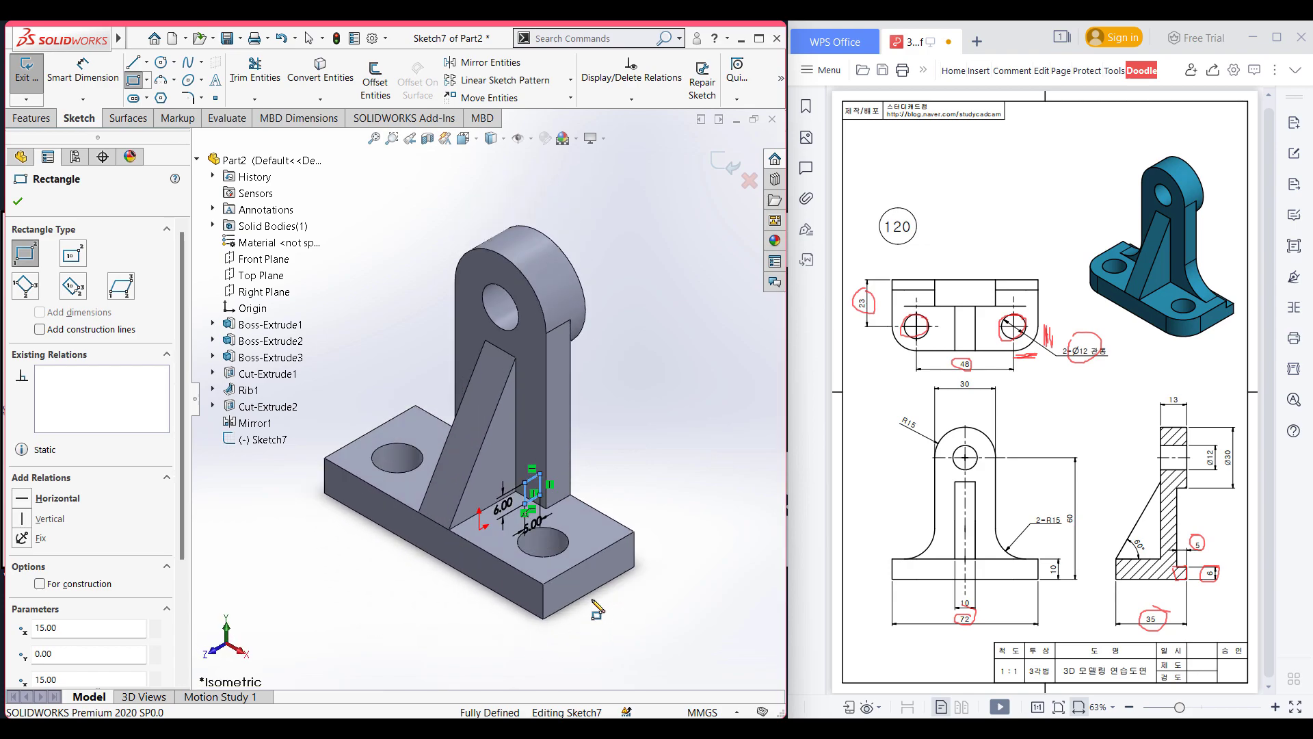
click(17, 200)
click(27, 121)
click(33, 77)
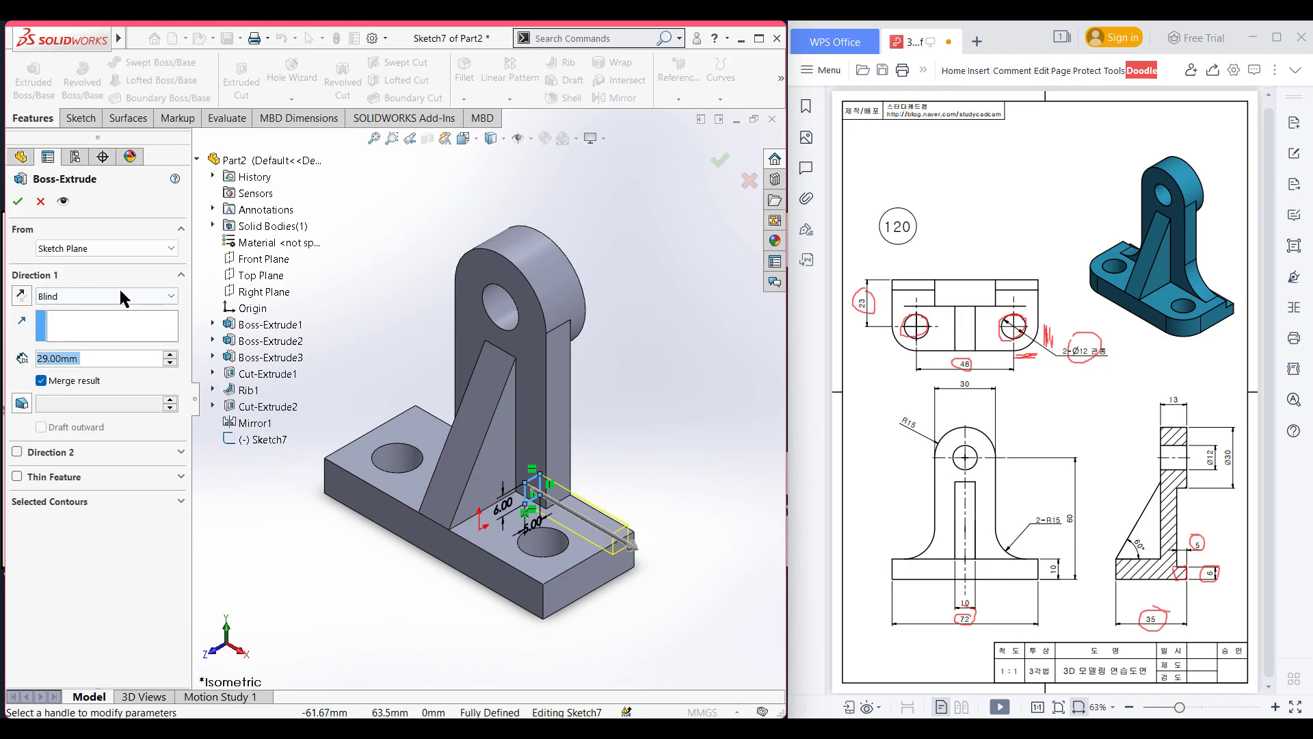
Step: Set the boss extrusion's first direction to Up To Surface at the base's front end face
click(120, 290)
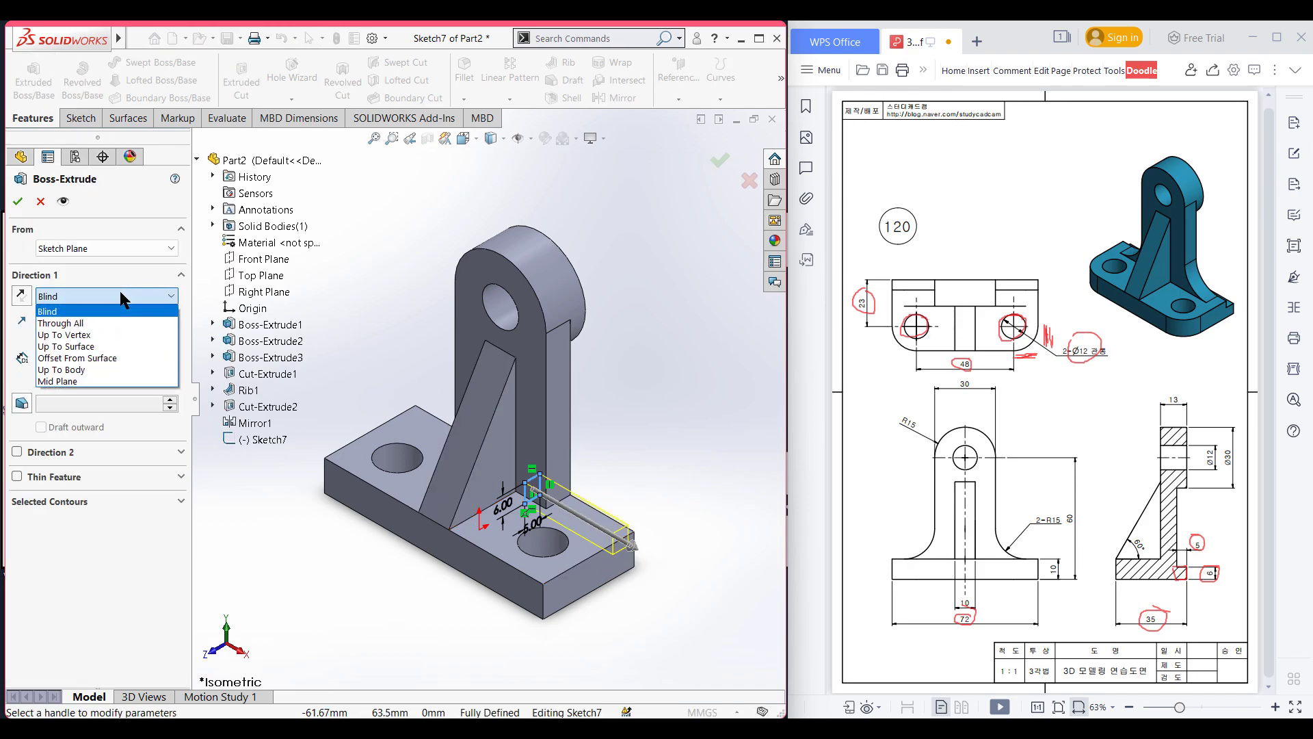
click(110, 346)
middle_drag(650, 602, 573, 594)
click(569, 573)
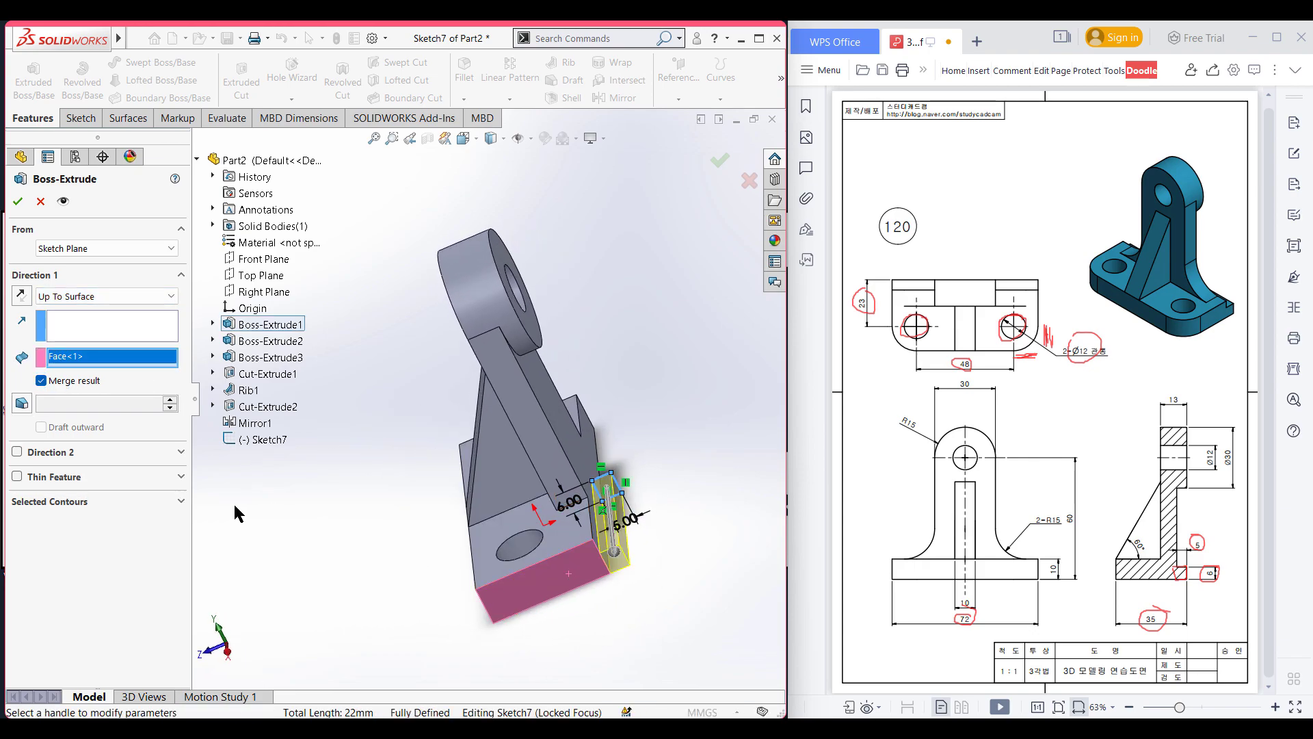
Step: Add a second direction Up To Surface at the rear end face and accept the strip
click(17, 452)
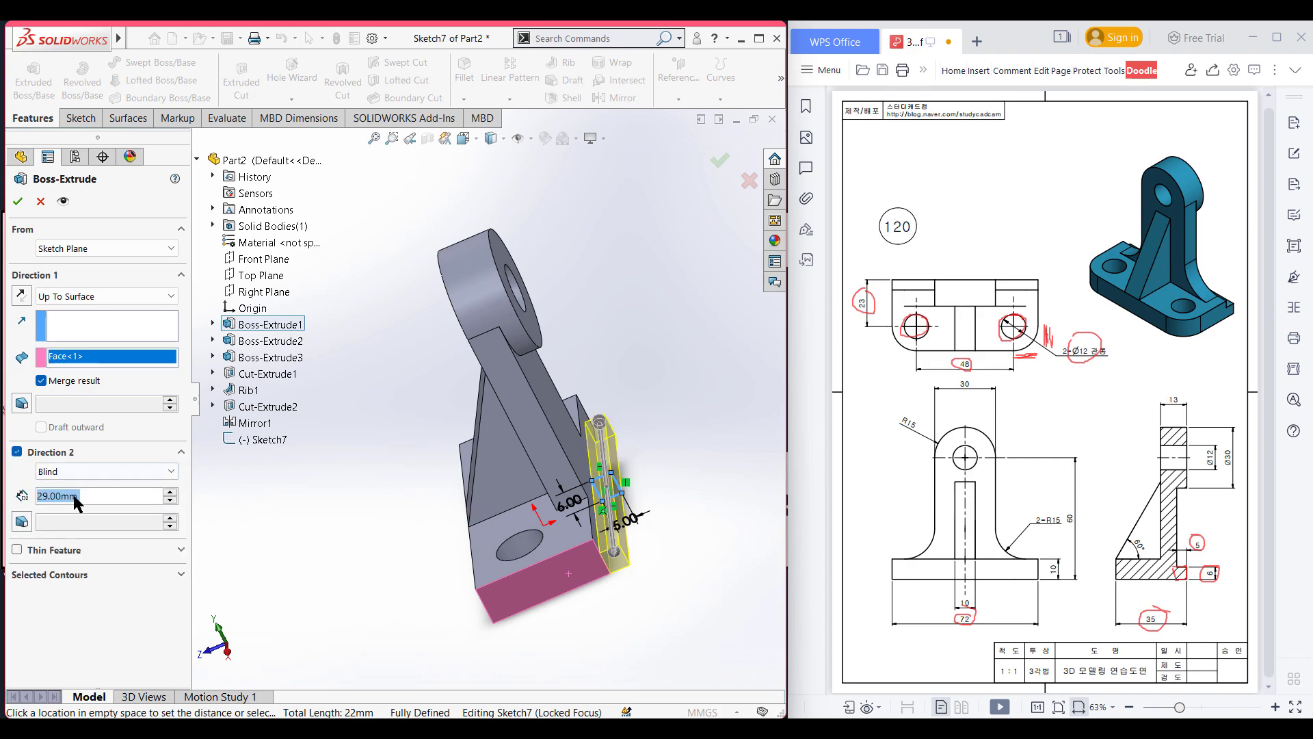
click(73, 470)
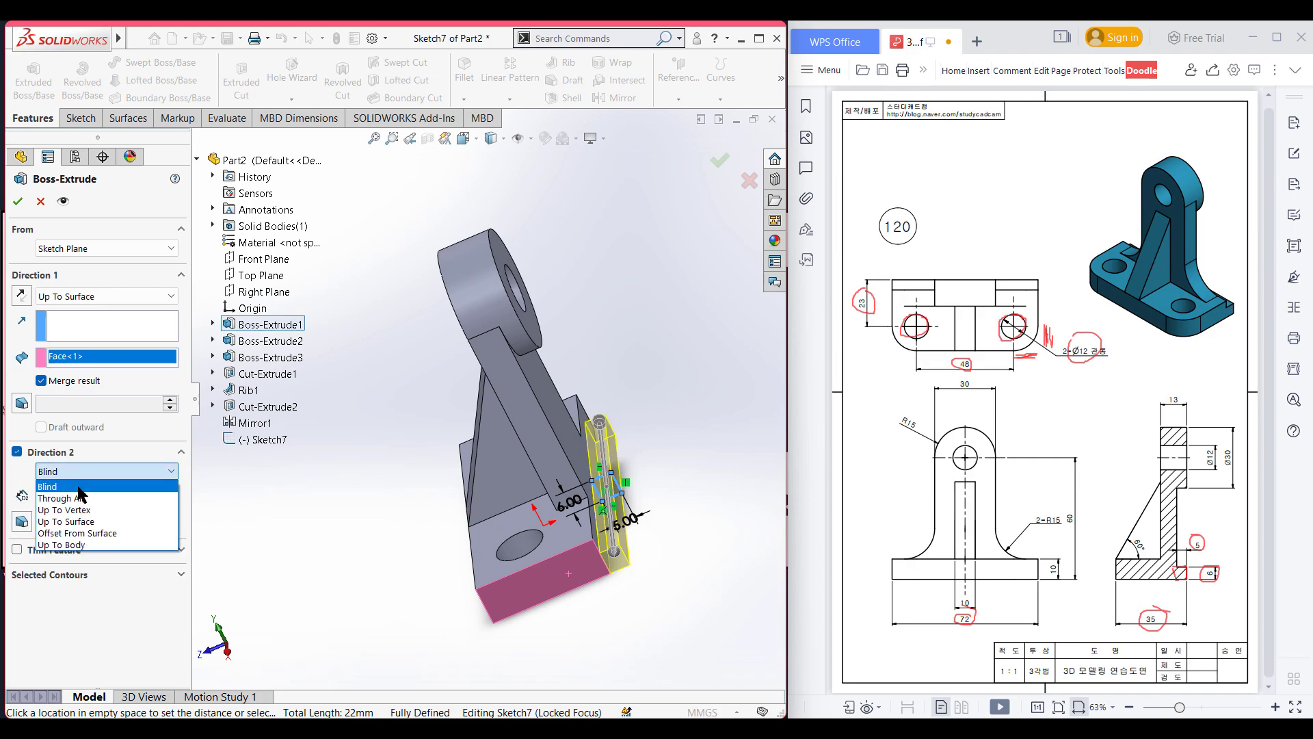
click(89, 521)
mouse_move(392, 393)
middle_down()
mouse_move(369, 311)
mouse_move(393, 305)
mouse_move(377, 321)
mouse_move(393, 305)
mouse_move(417, 316)
mouse_move(511, 450)
mouse_move(500, 454)
middle_up()
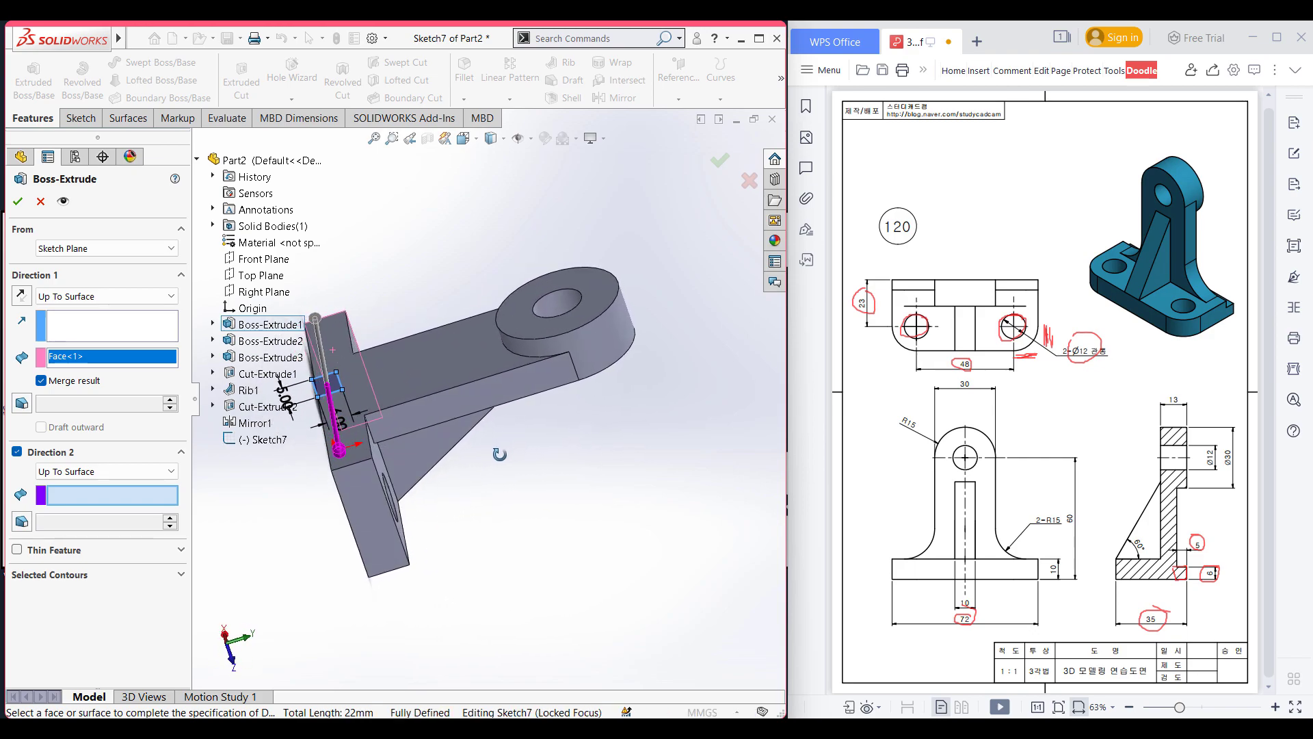
click(376, 525)
mouse_move(590, 536)
middle_down()
mouse_move(504, 488)
mouse_move(510, 504)
mouse_move(499, 499)
middle_up()
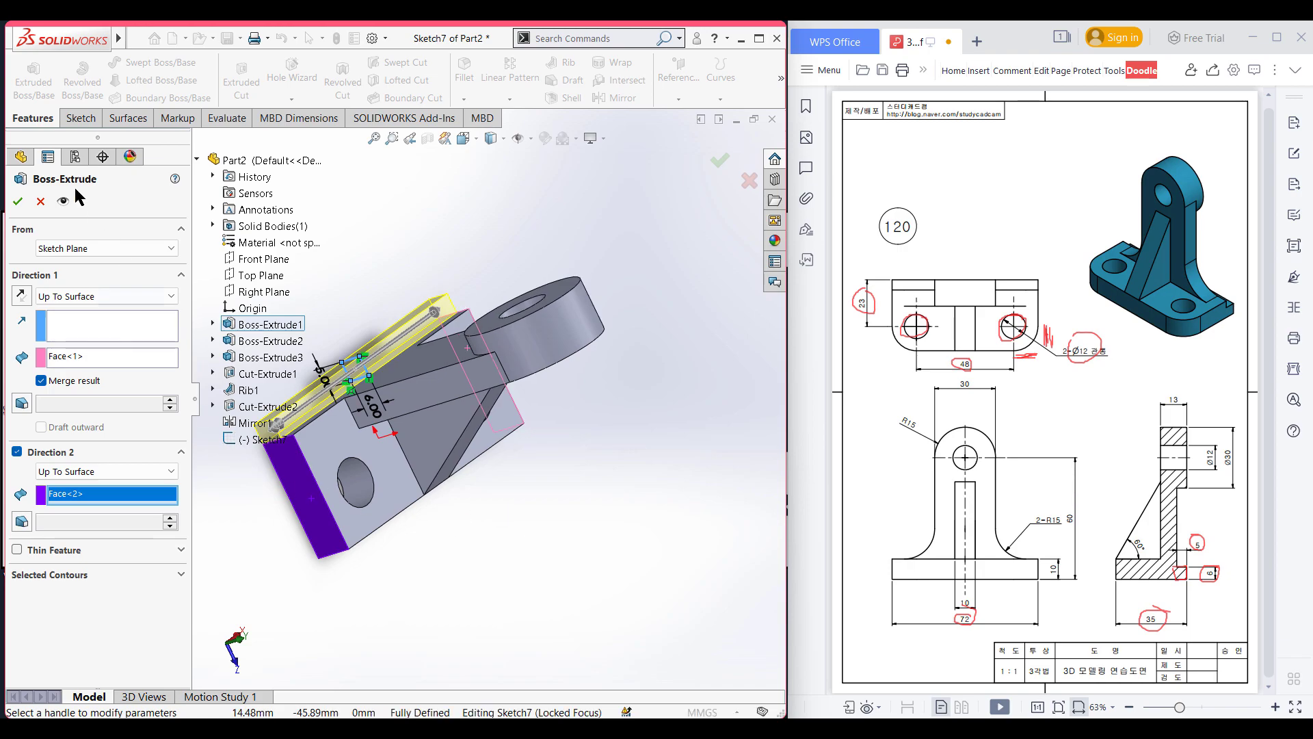
click(18, 202)
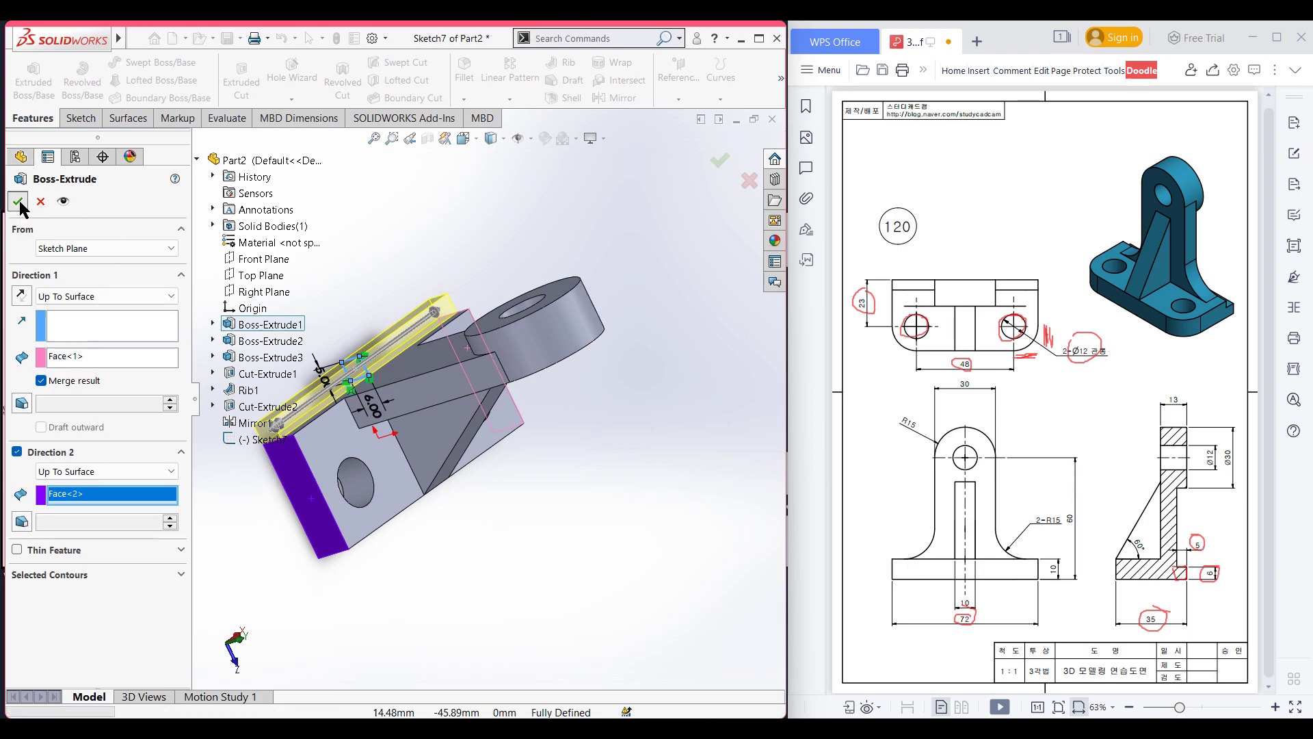
click(676, 539)
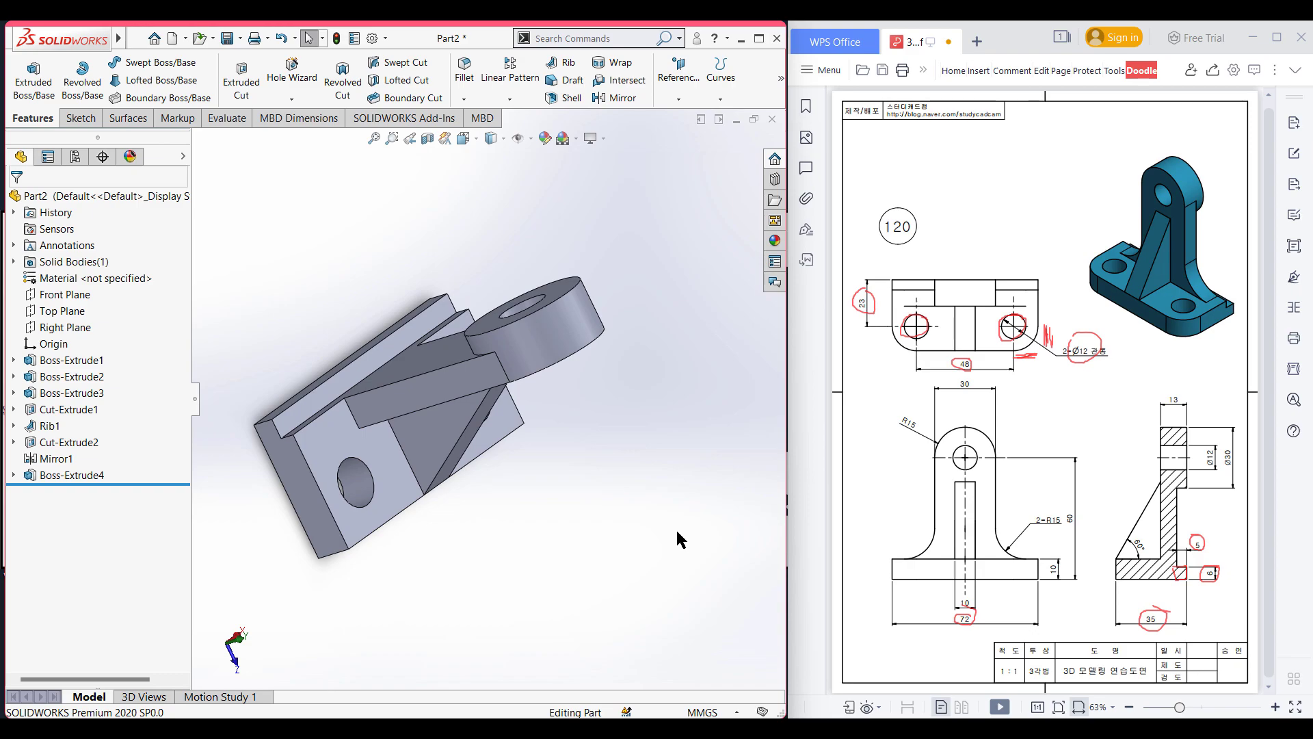
key(ctrl+7)
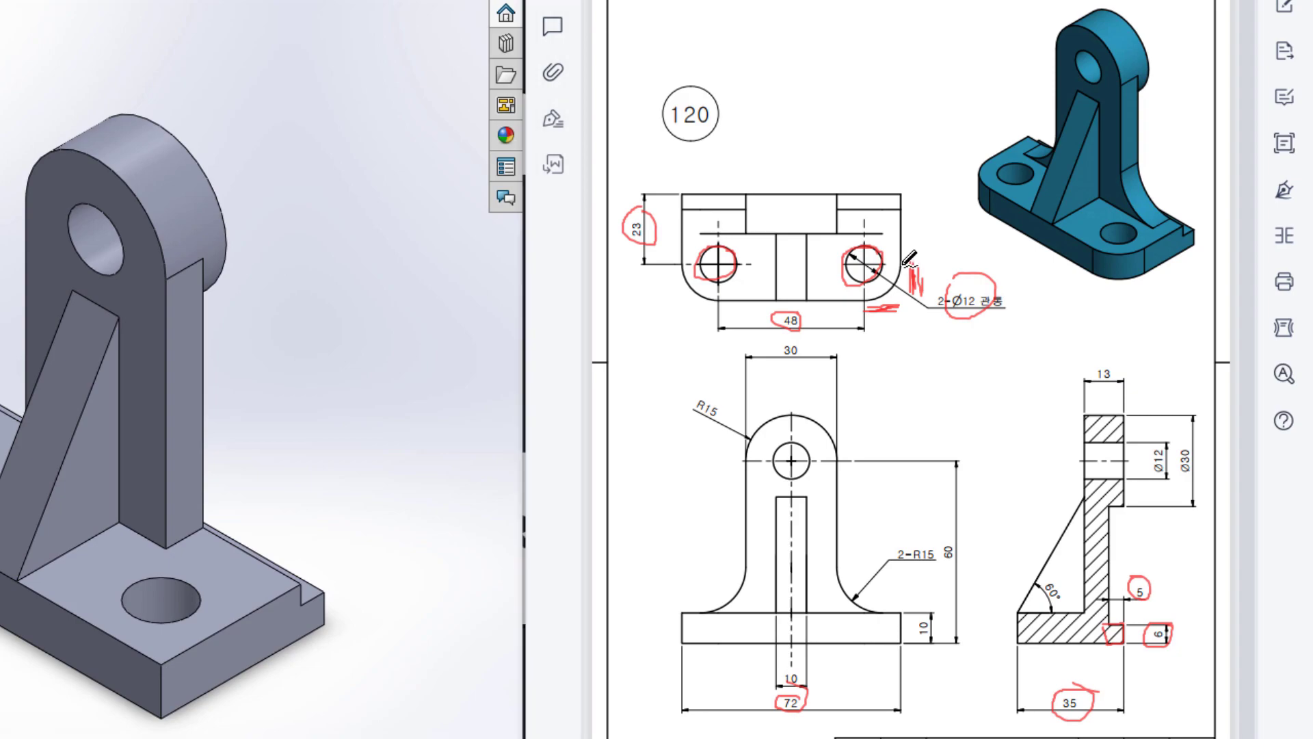
Step: Mark the top view's rounded corners and right Ø12 hole on the reference drawing
mouse_move(875, 301)
mouse_down()
mouse_move(907, 273)
mouse_move(887, 293)
mouse_move(903, 321)
mouse_move(864, 311)
mouse_move(901, 309)
mouse_move(923, 283)
mouse_up()
mouse_move(679, 315)
mouse_down()
mouse_move(715, 314)
mouse_move(692, 313)
mouse_move(711, 314)
mouse_move(668, 284)
mouse_move(669, 297)
mouse_move(684, 256)
mouse_move(736, 282)
mouse_up()
drag(901, 264, 874, 307)
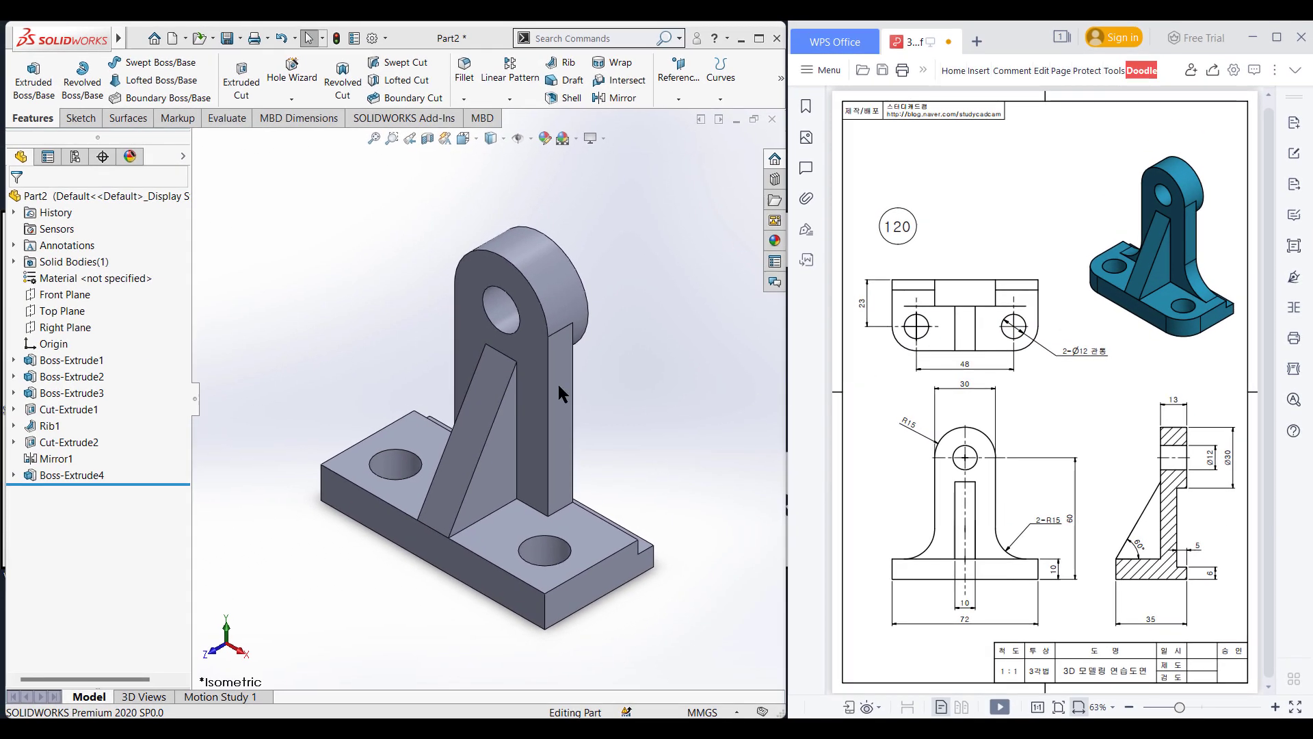
click(560, 394)
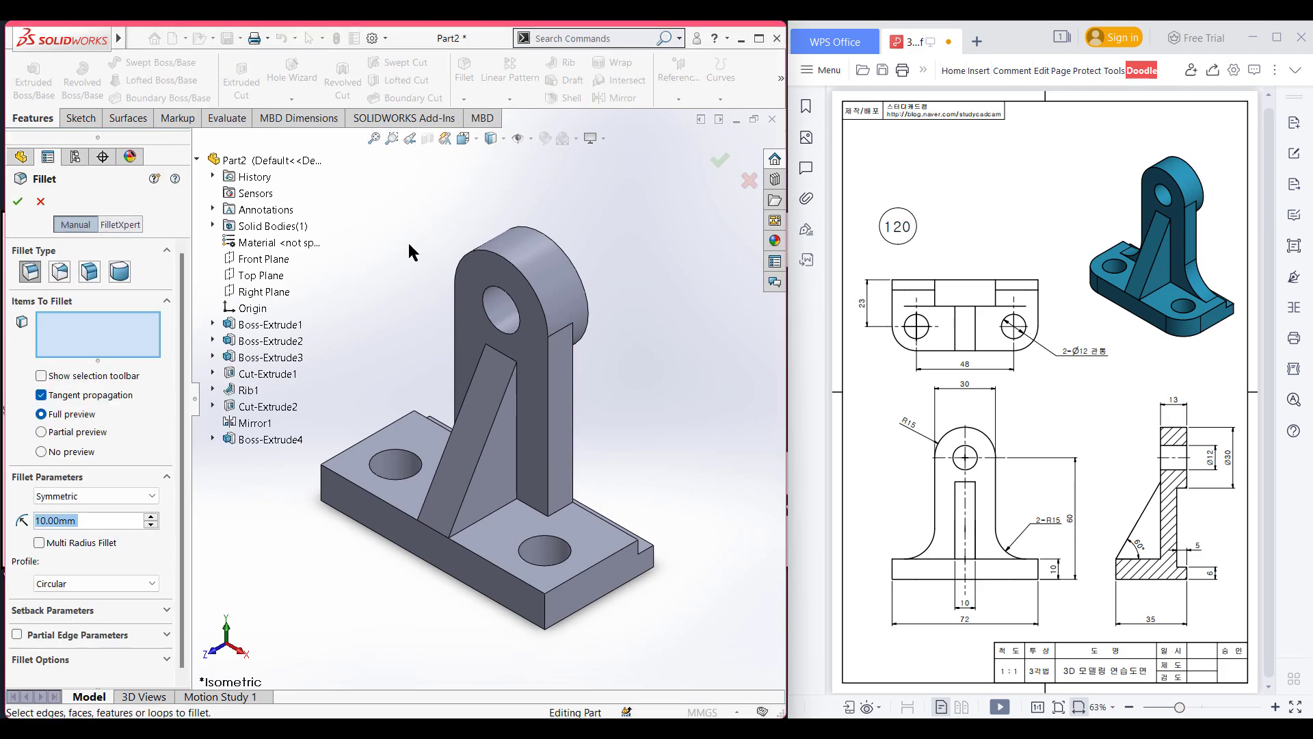
Step: Fillet the base plate's two front vertical corner edges with a 12 mm radius
text(12)
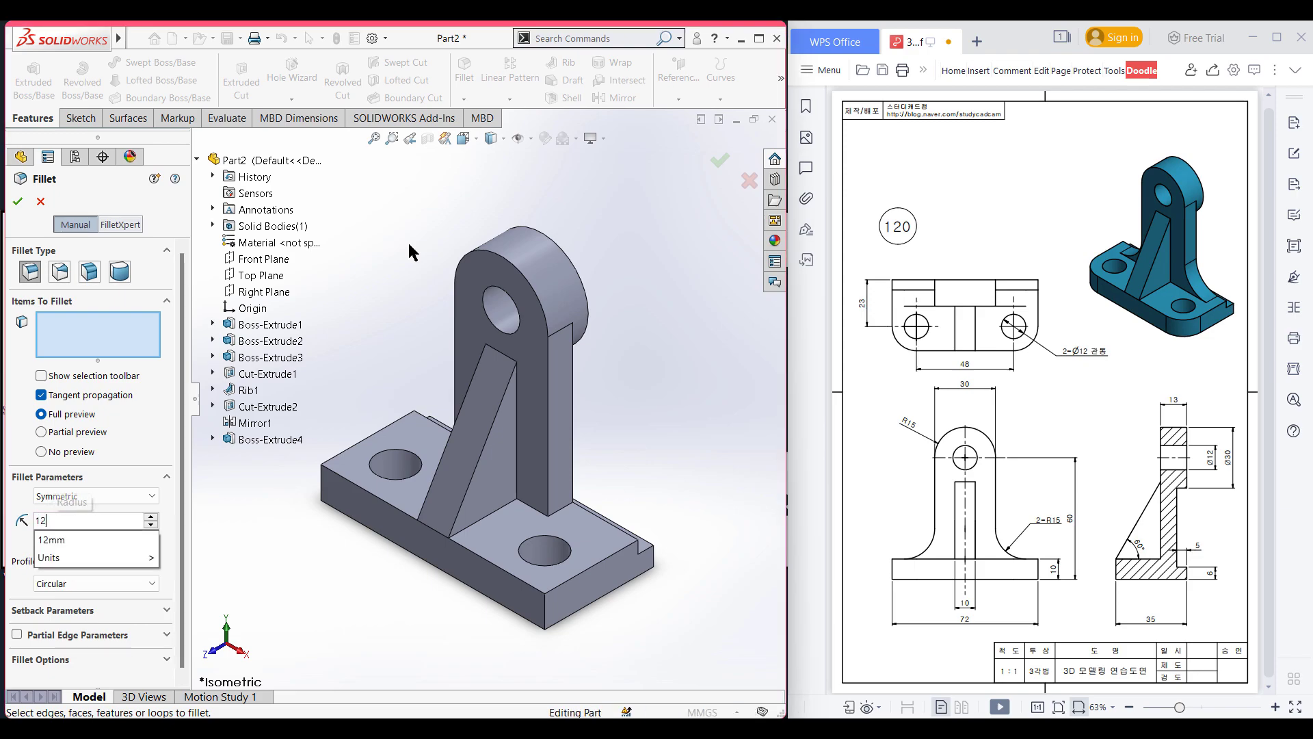
key(Return)
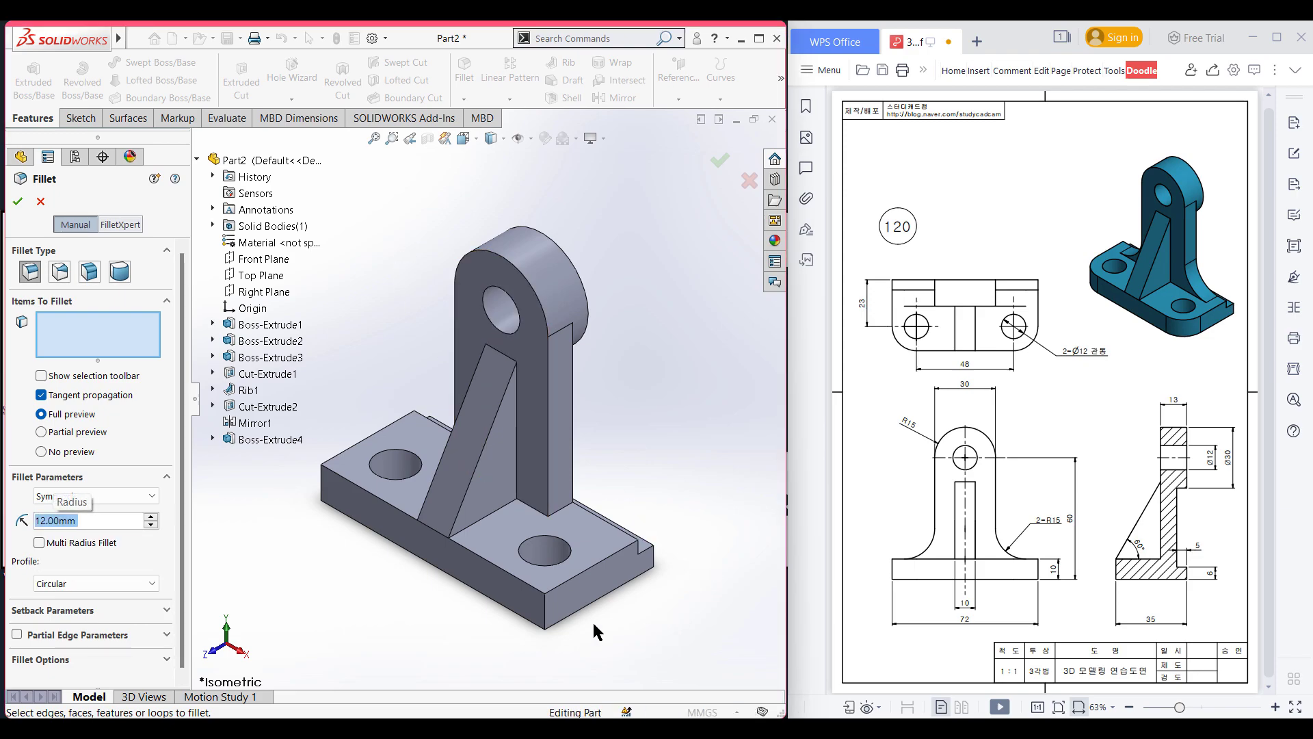
click(545, 608)
middle_drag(350, 571, 314, 510)
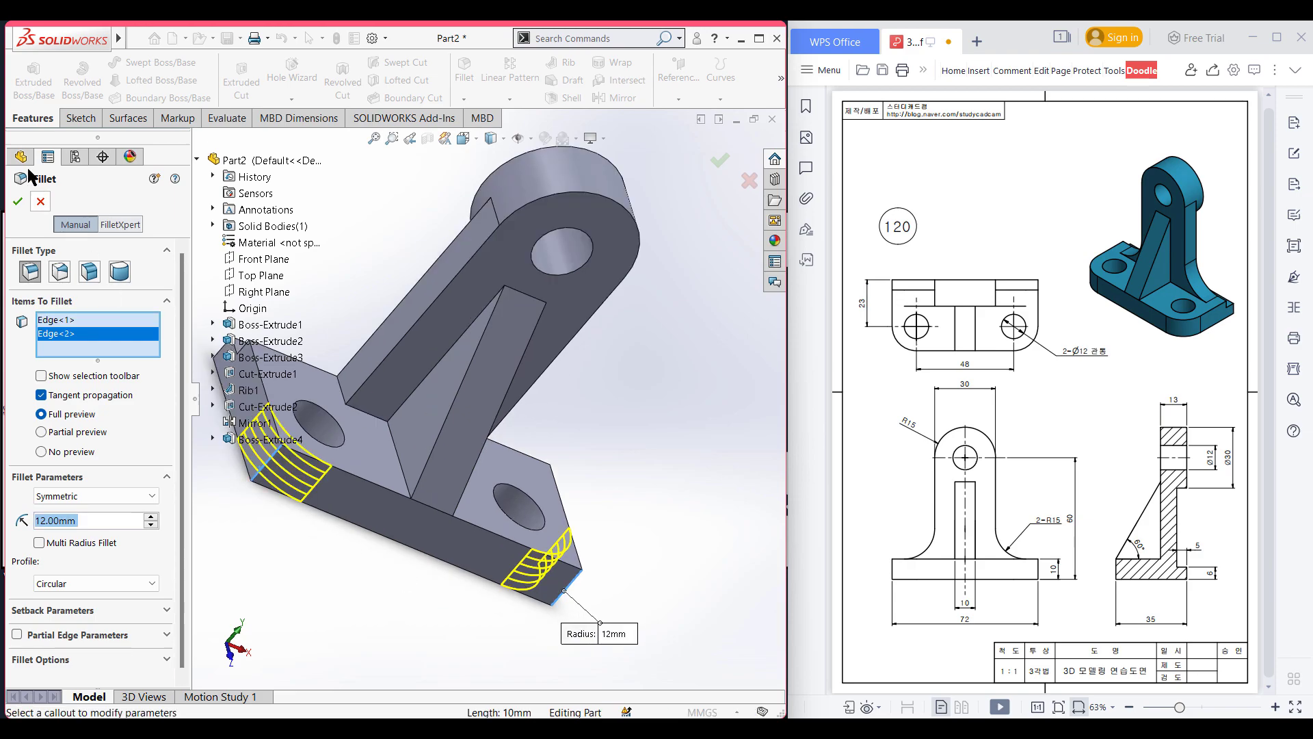
click(17, 201)
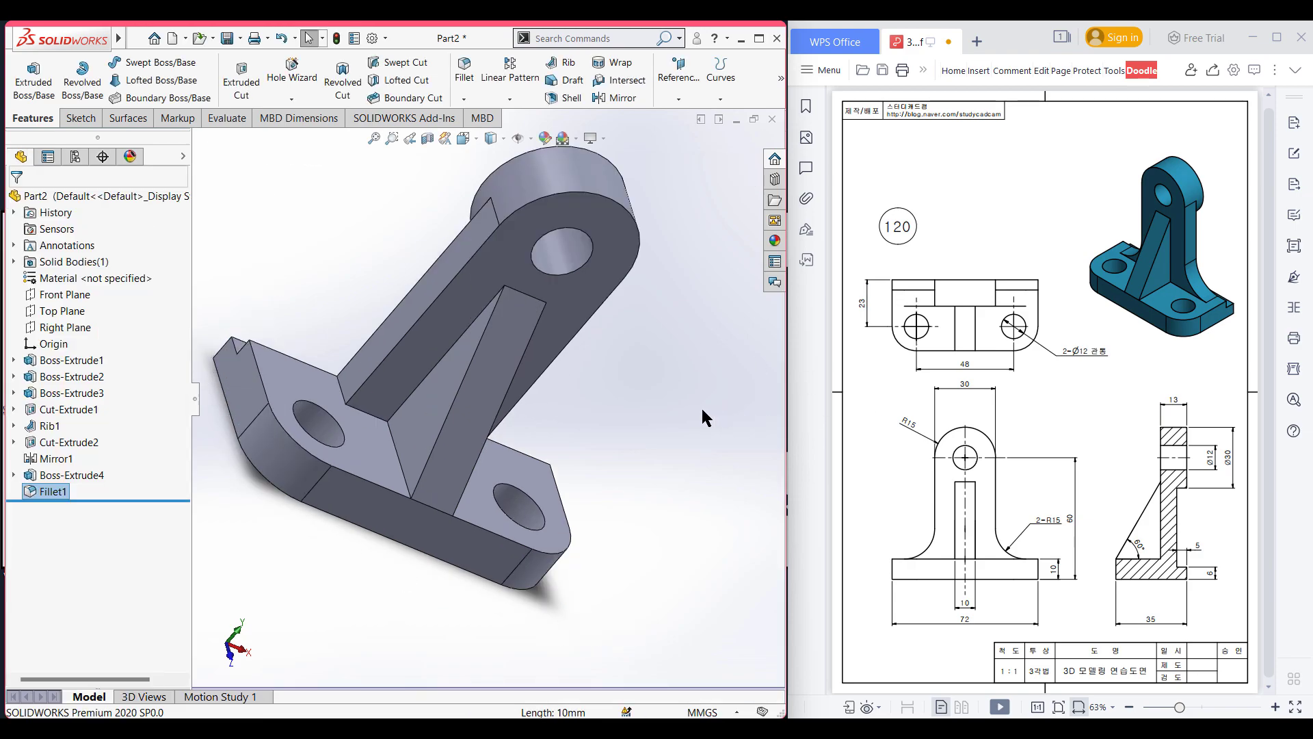
key(ctrl+7)
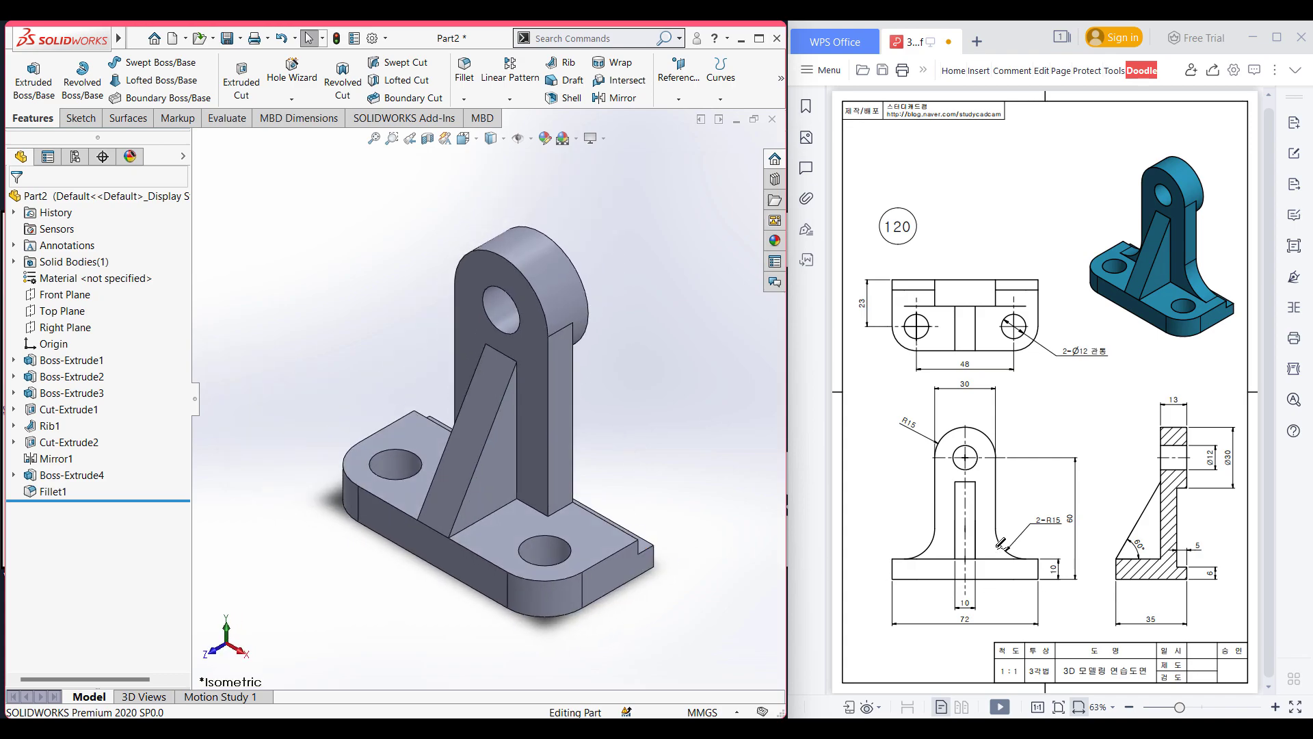
Step: Trace both R15 fillet curves and circle the 2-R15 note on the drawing
drag(998, 527, 1024, 559)
drag(937, 523, 915, 558)
mouse_move(1062, 506)
mouse_down()
mouse_move(1041, 508)
mouse_move(1035, 529)
mouse_move(1072, 515)
mouse_move(1050, 511)
mouse_up()
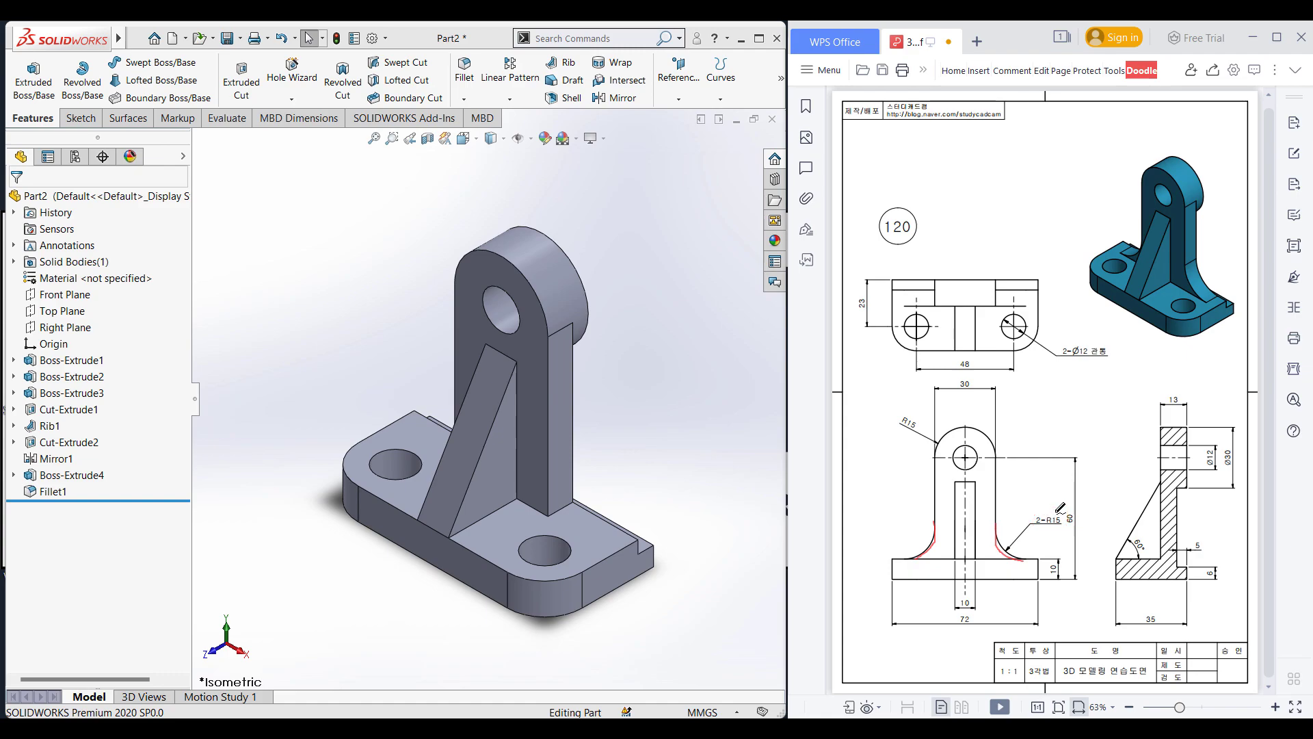
Step: Round both upright-to-base edges with 15 mm fillets and return to isometric view
click(463, 72)
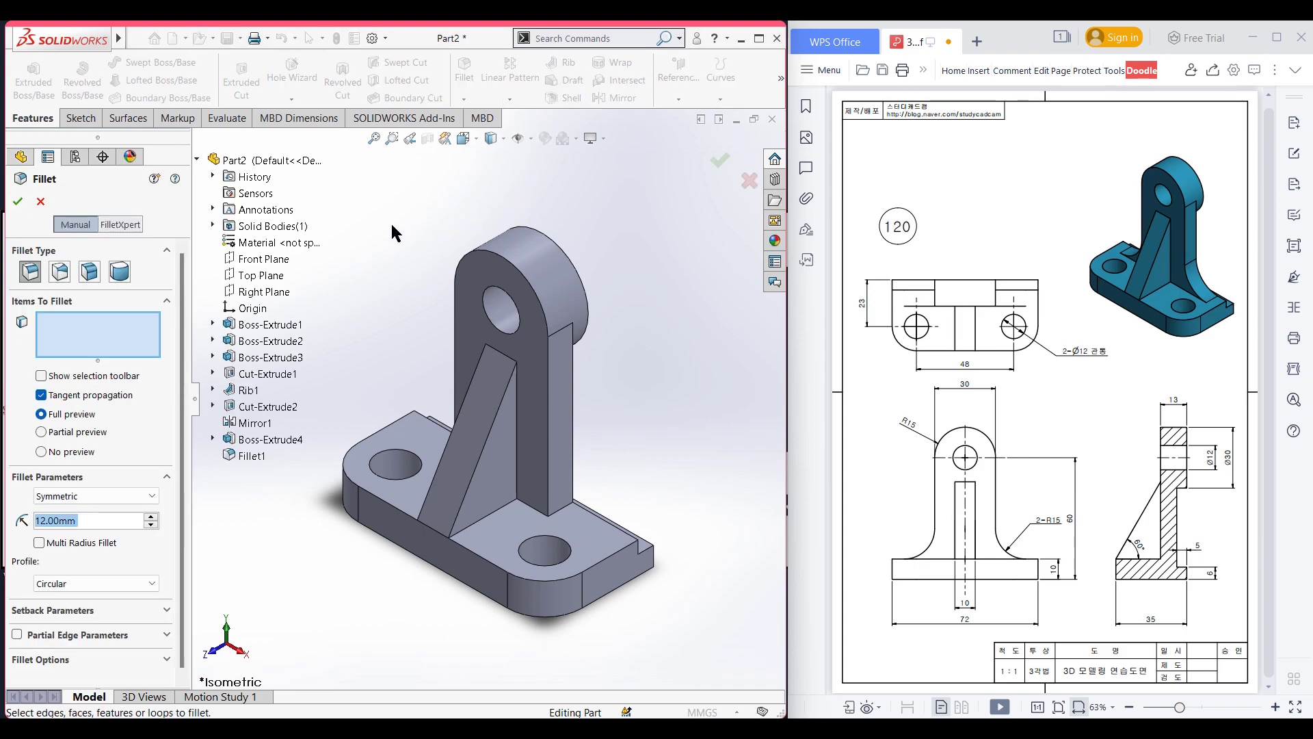
text(1)
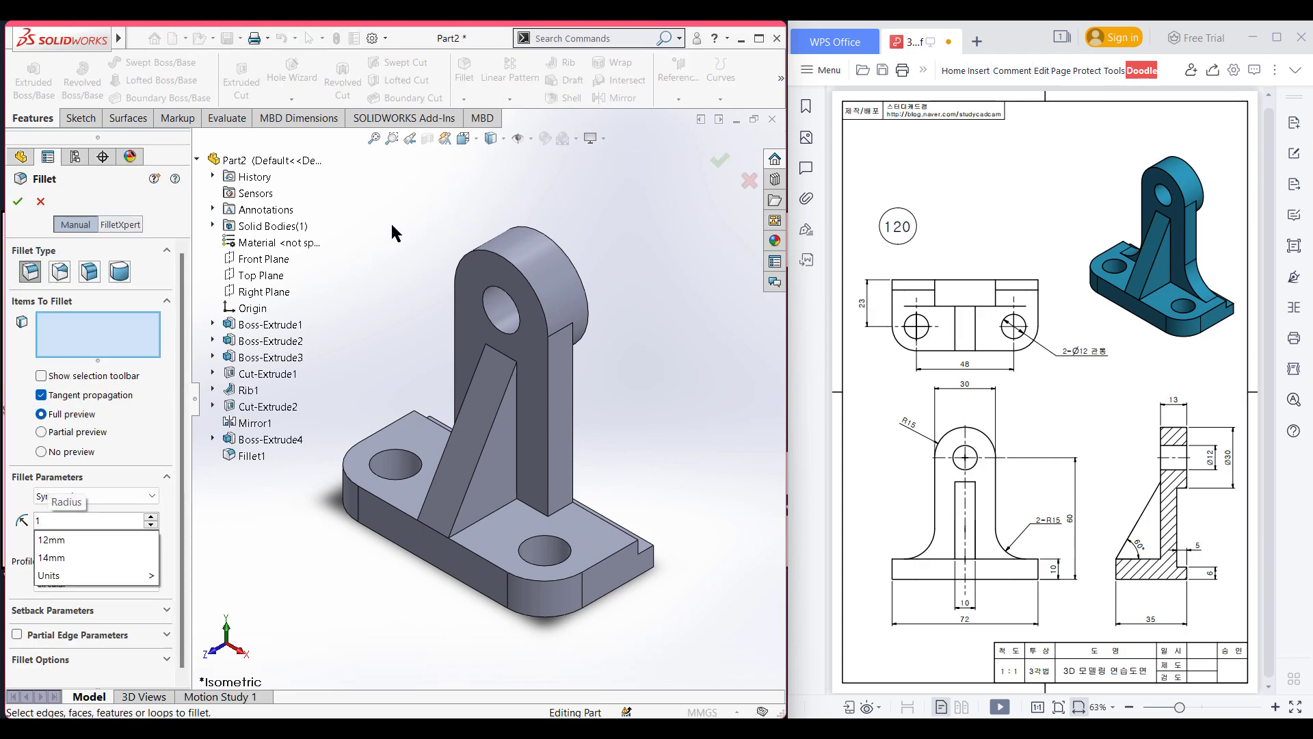
text(5)
key(Return)
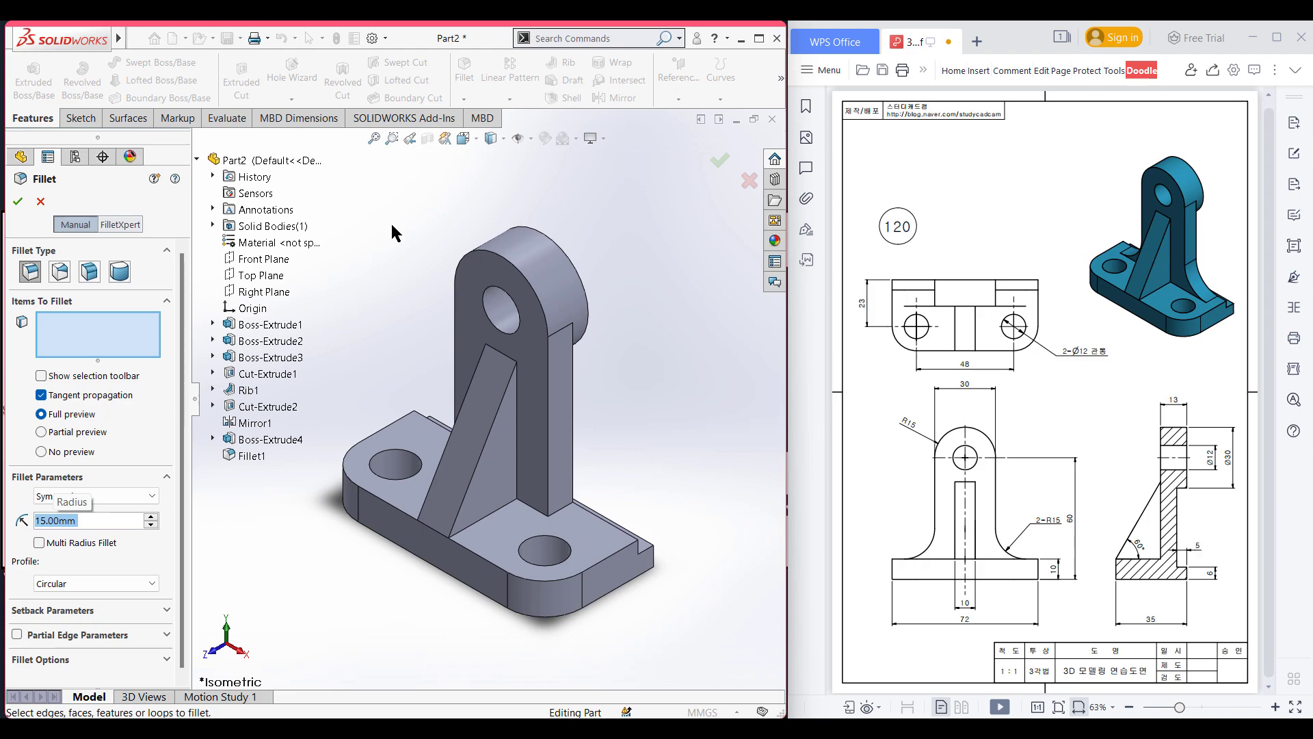
click(565, 506)
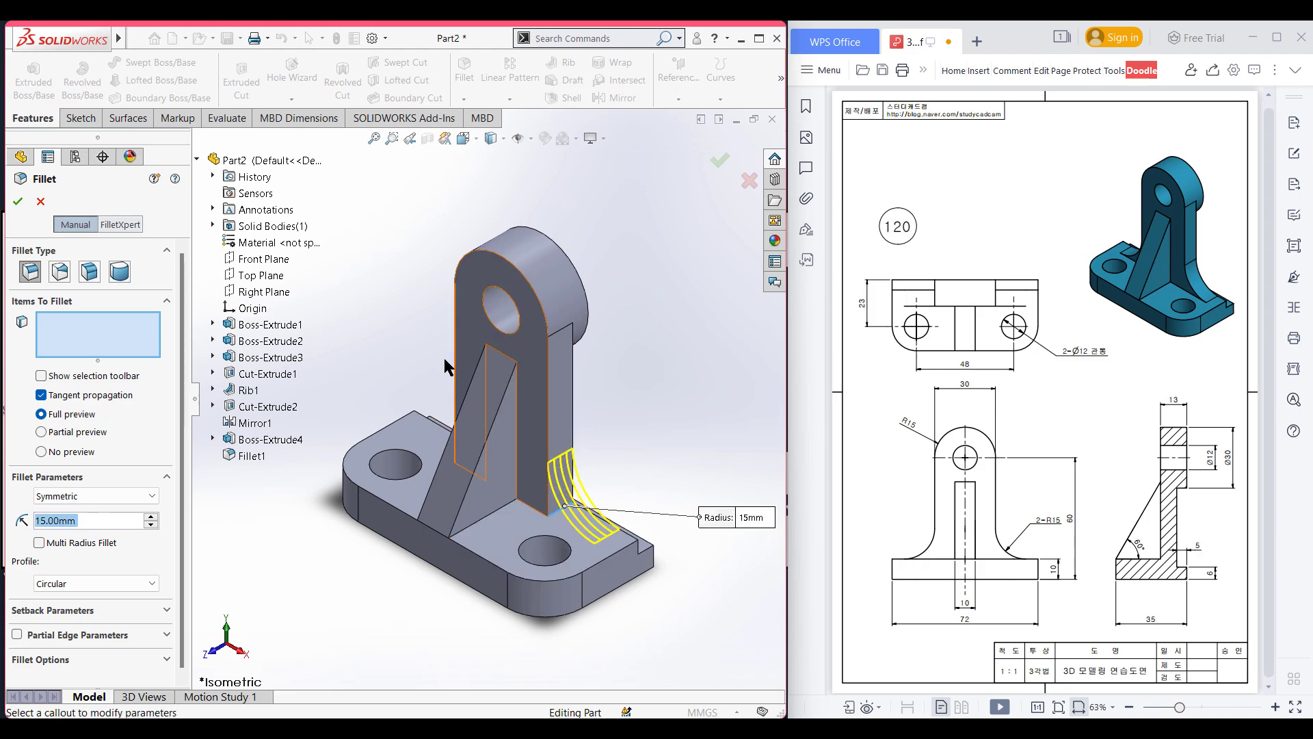
middle_drag(427, 362, 474, 405)
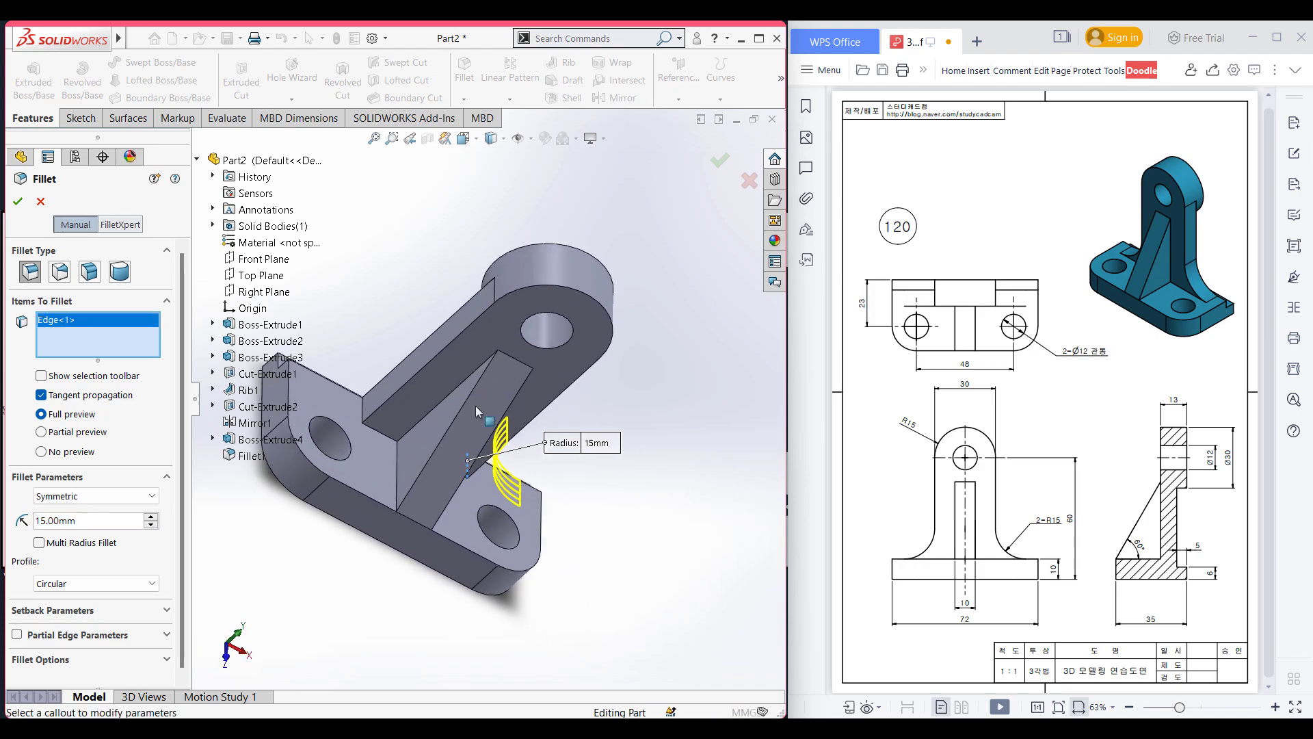
click(368, 409)
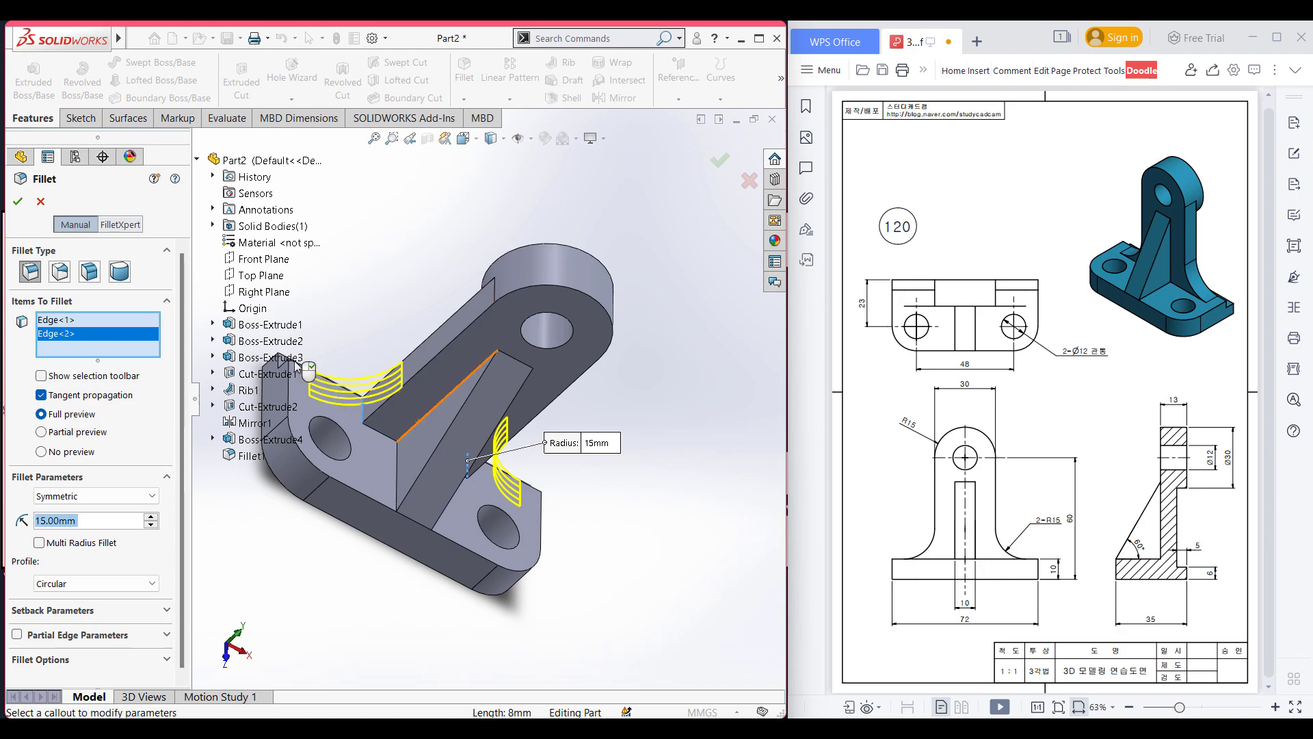
click(17, 201)
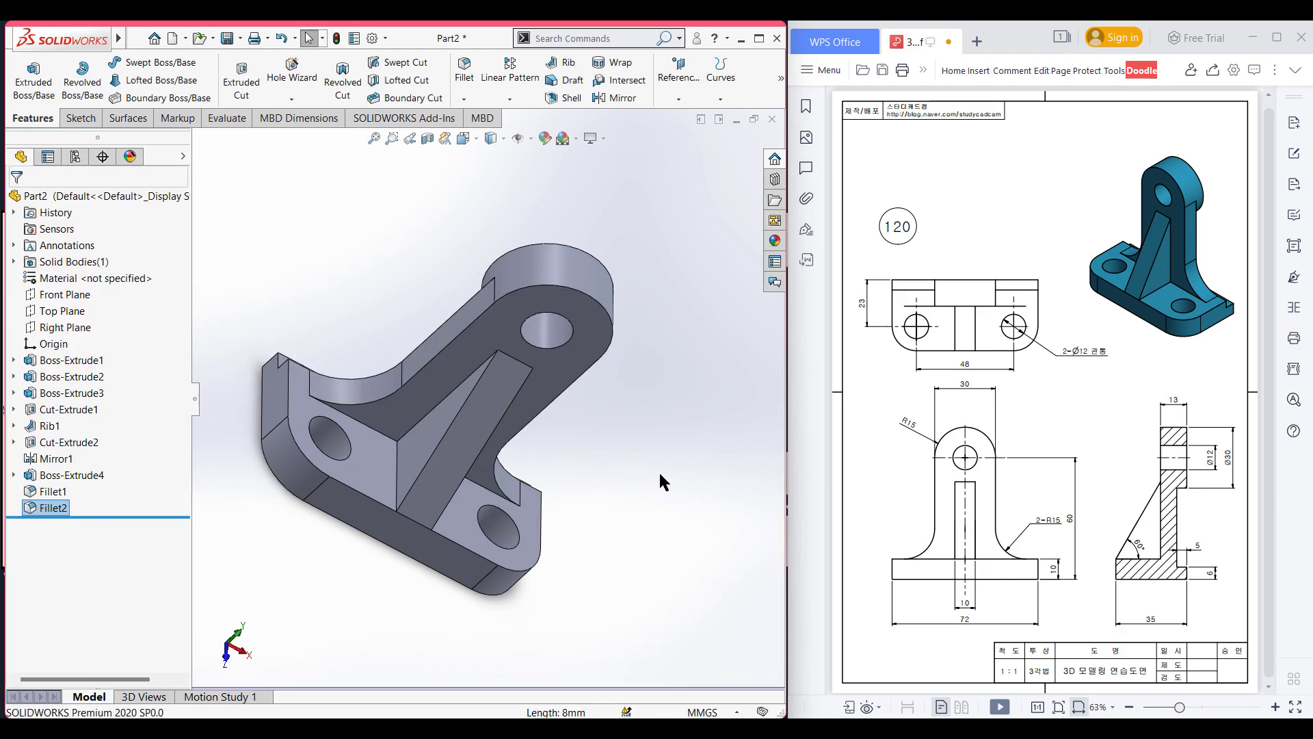
key(ctrl+7)
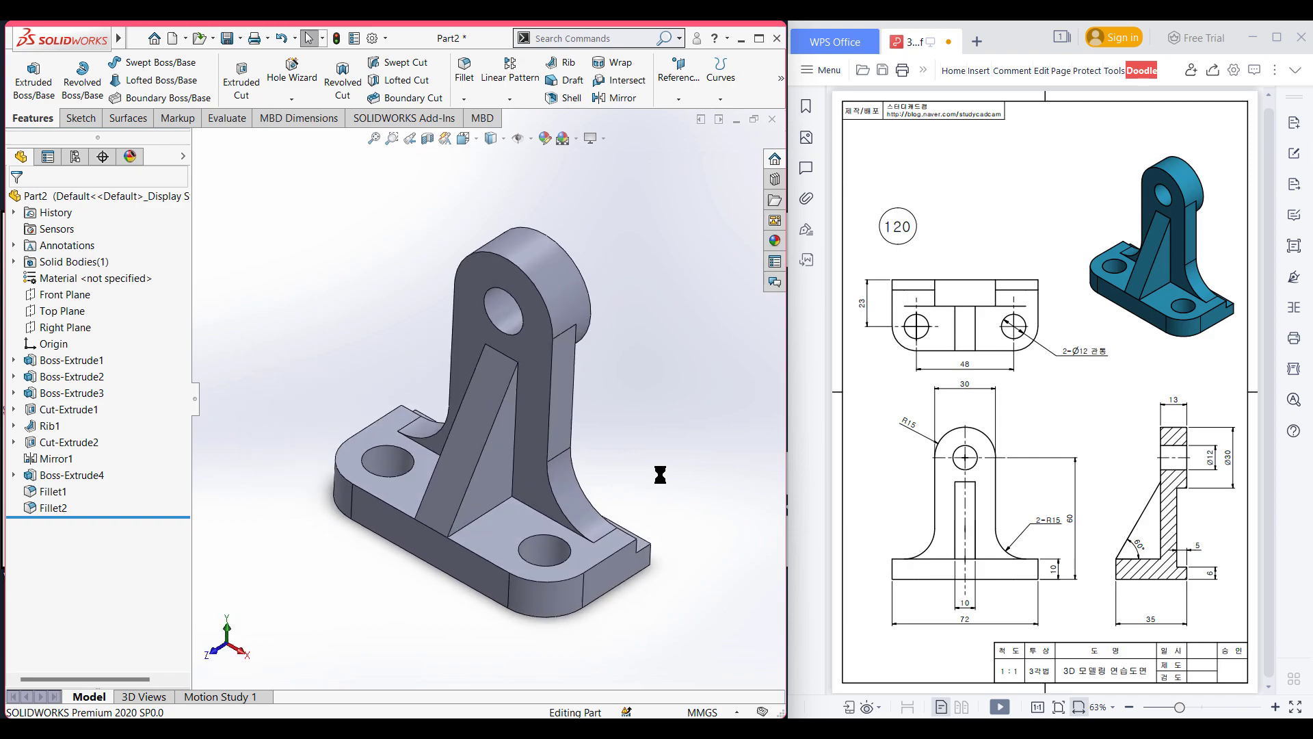